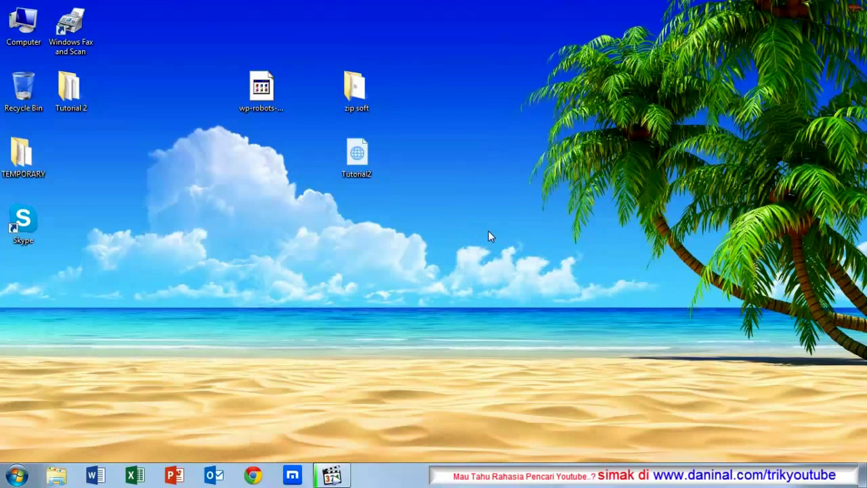
# Step: Open Tutorial2.html from the desktop in the Maxthon browser
pyautogui.doubleClick(366, 160)
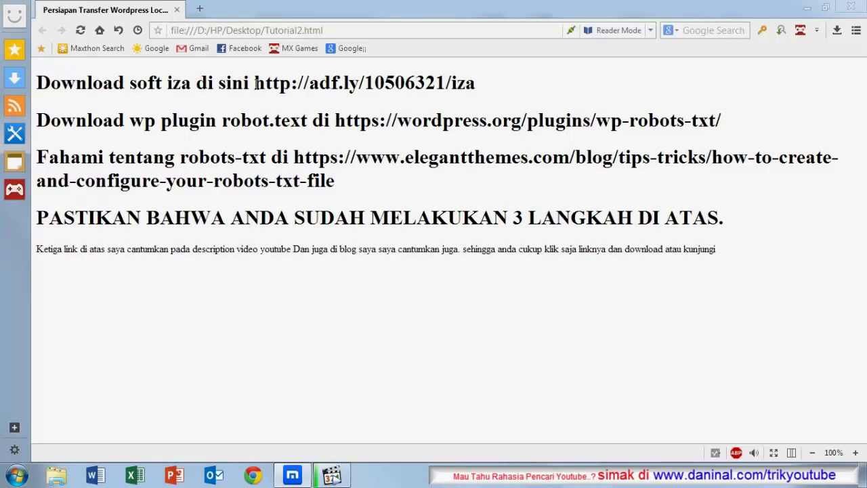
pyautogui.moveTo(256, 82); pyautogui.dragTo(481, 86)
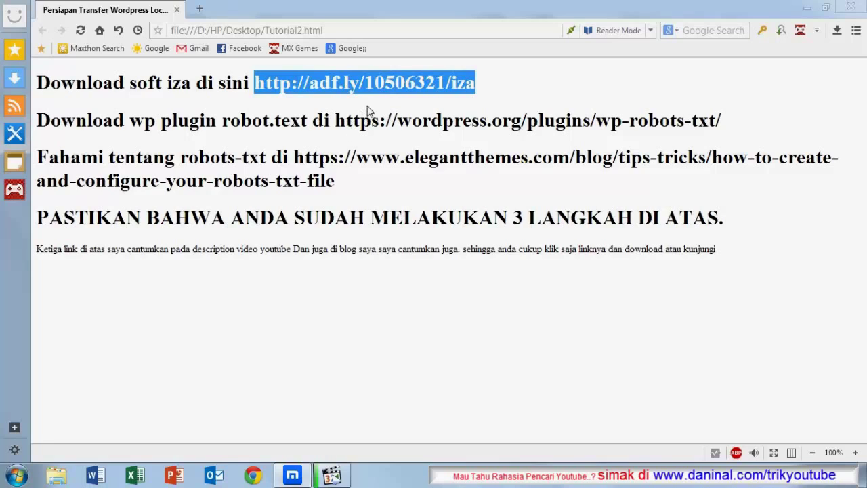
pyautogui.click(384, 88)
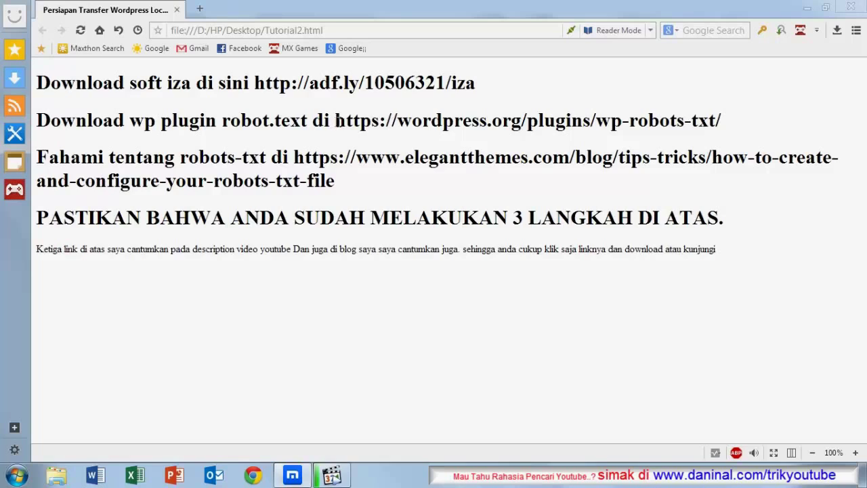
pyautogui.moveTo(336, 121); pyautogui.dragTo(729, 129)
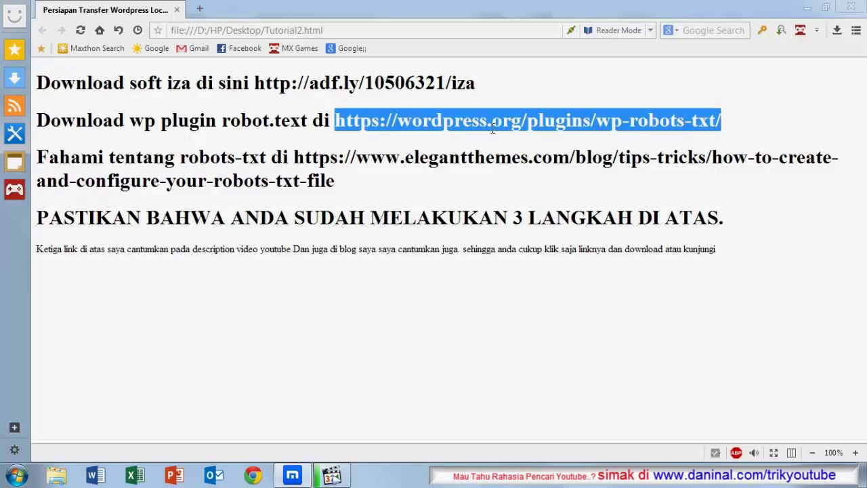
pyautogui.click(443, 148)
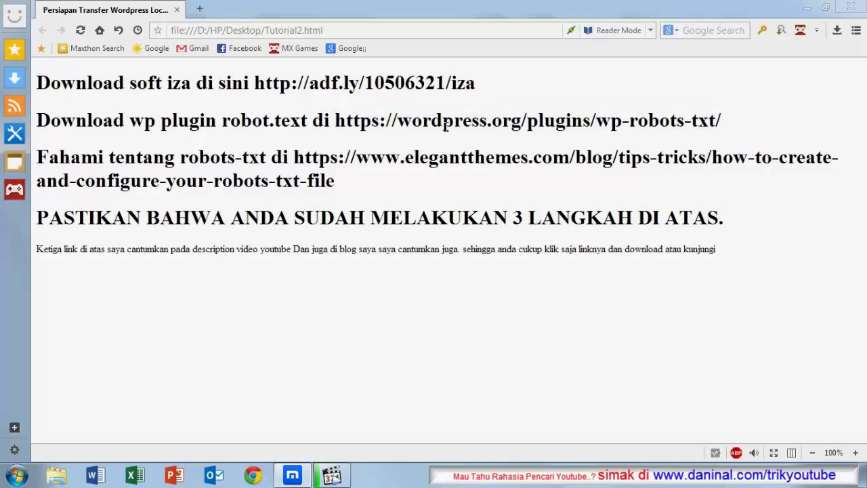
pyautogui.moveTo(337, 120); pyautogui.dragTo(722, 121)
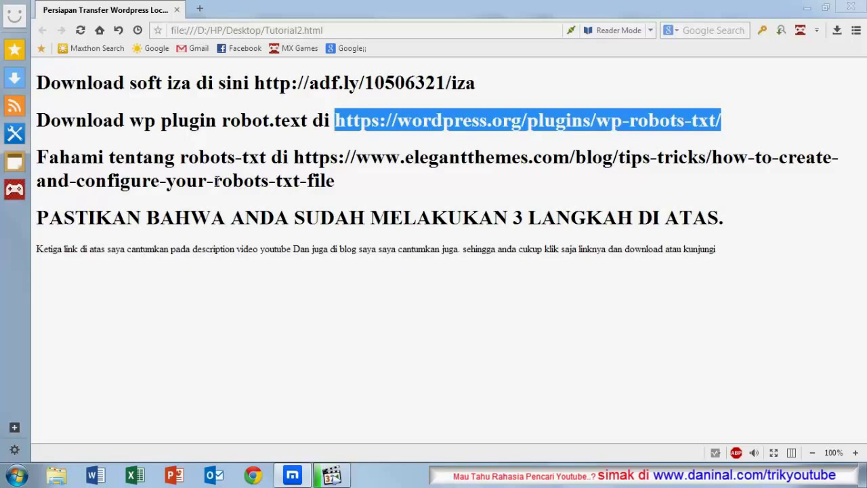
pyautogui.click(306, 158)
pyautogui.moveTo(294, 158); pyautogui.dragTo(346, 172)
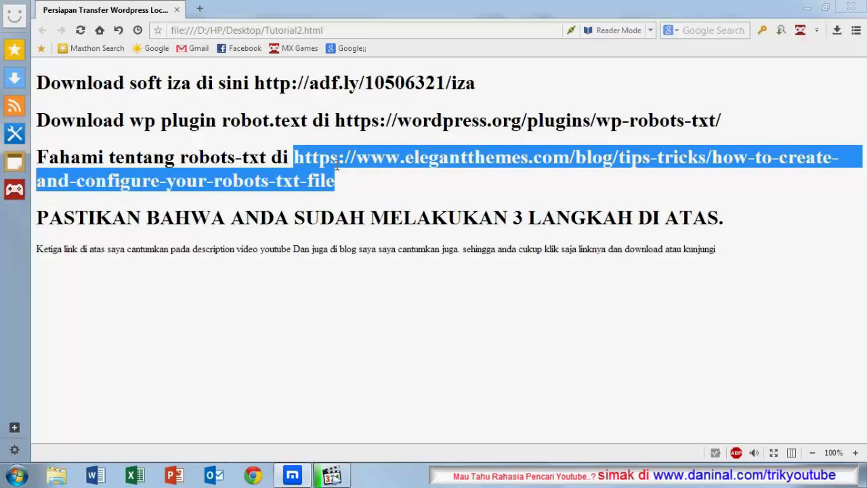
pyautogui.click(373, 207)
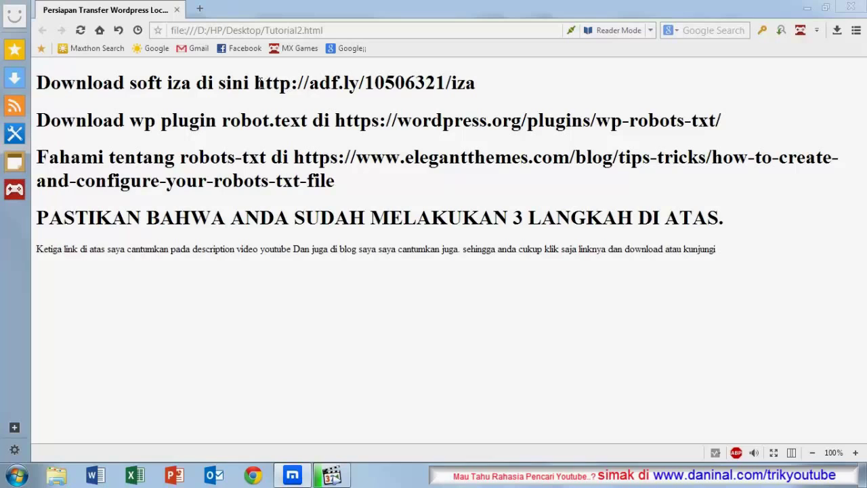
pyautogui.moveTo(259, 82); pyautogui.dragTo(495, 84)
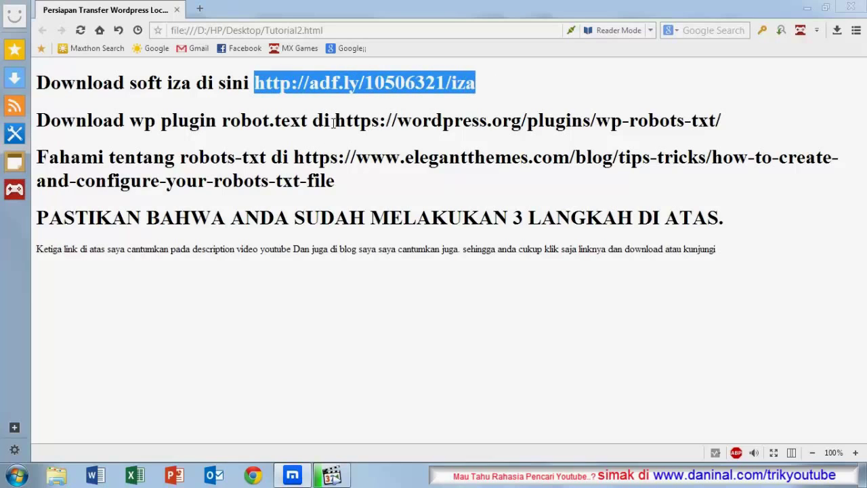
pyautogui.moveTo(333, 123); pyautogui.dragTo(735, 135)
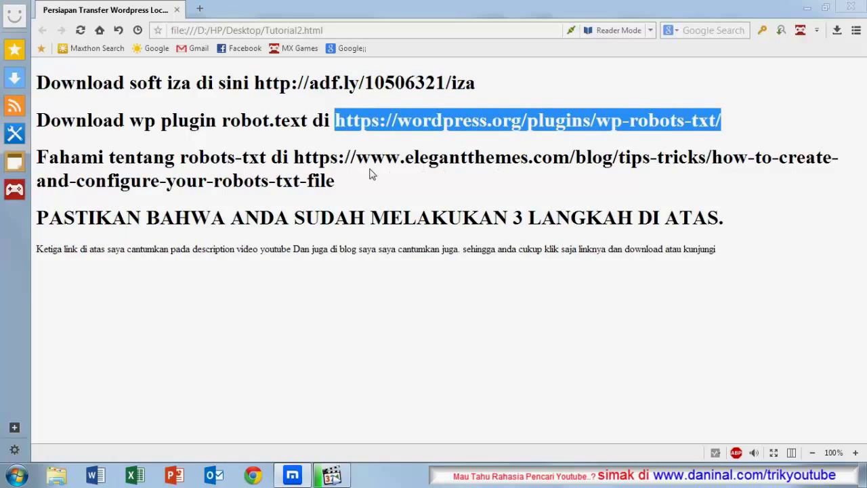
pyautogui.click(375, 265)
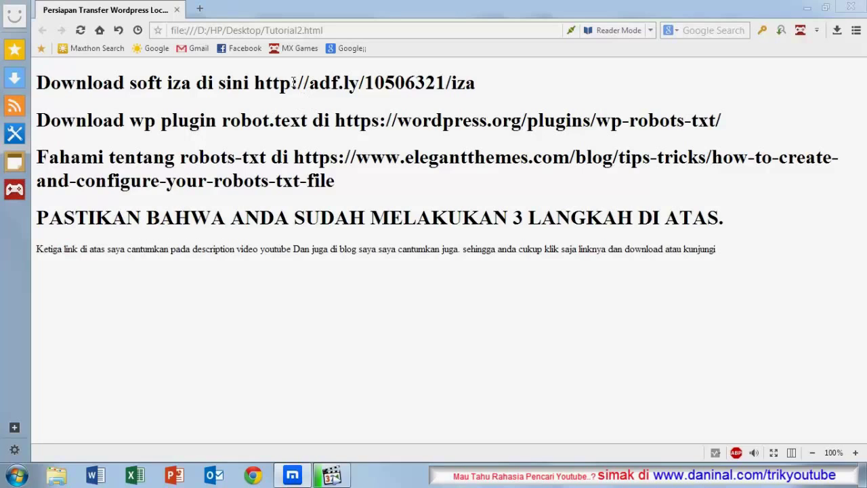
pyautogui.moveTo(259, 86); pyautogui.dragTo(441, 96)
pyautogui.moveTo(336, 122); pyautogui.dragTo(713, 123)
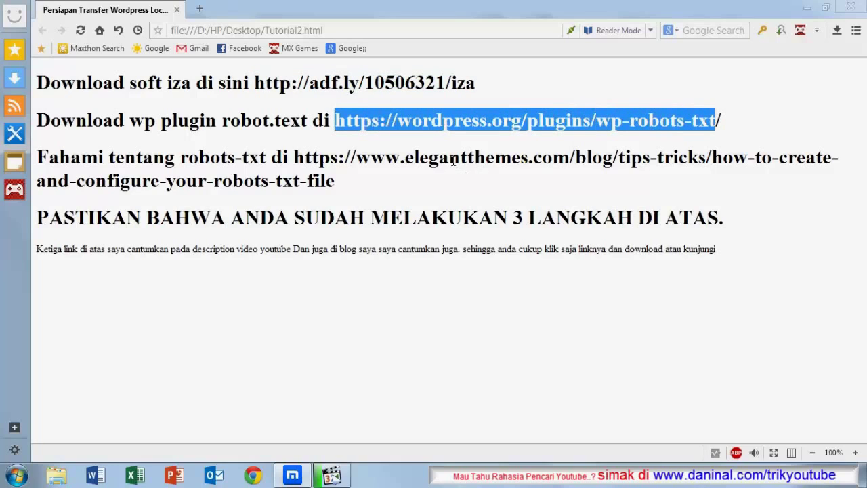
pyautogui.click(453, 161)
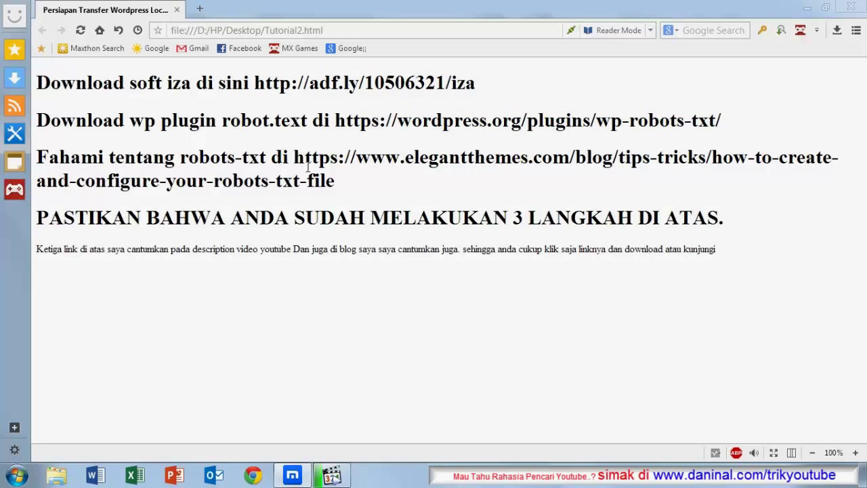
pyautogui.moveTo(309, 167); pyautogui.dragTo(366, 194)
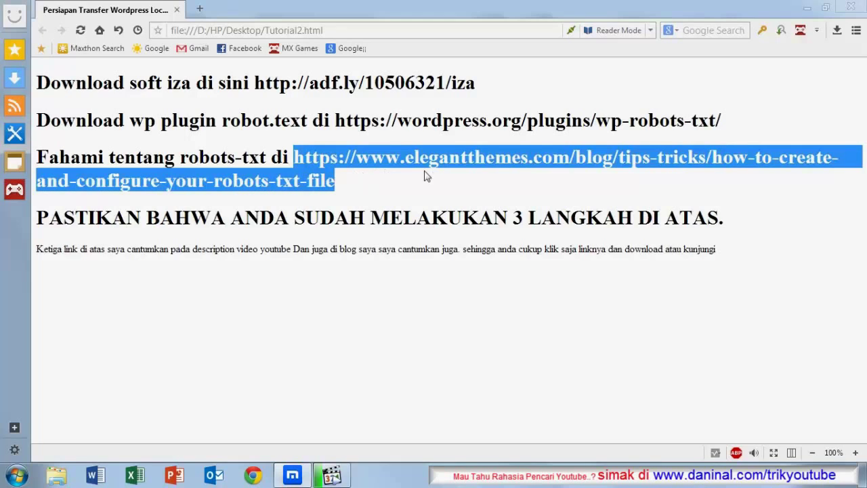
pyautogui.click(268, 277)
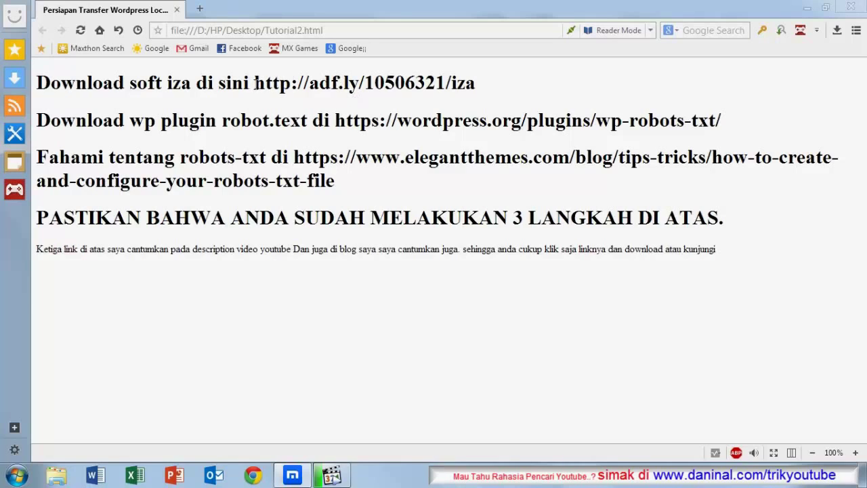
pyautogui.moveTo(255, 82); pyautogui.dragTo(575, 92)
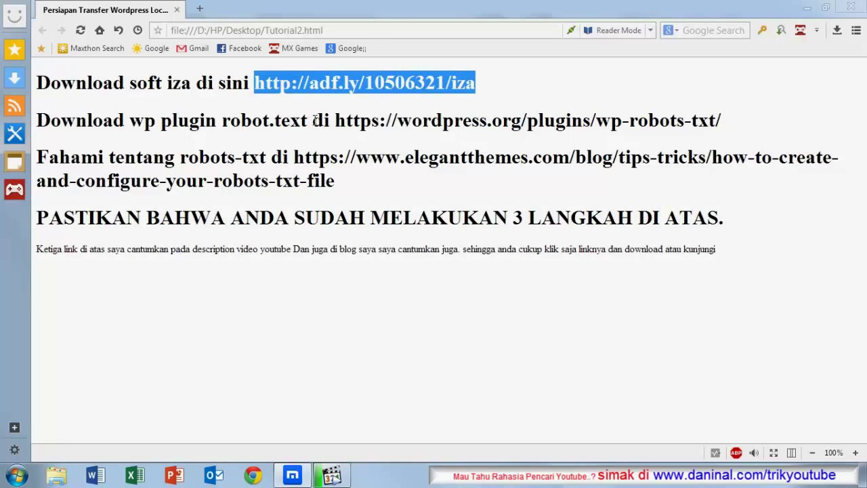
pyautogui.moveTo(315, 120); pyautogui.dragTo(743, 132)
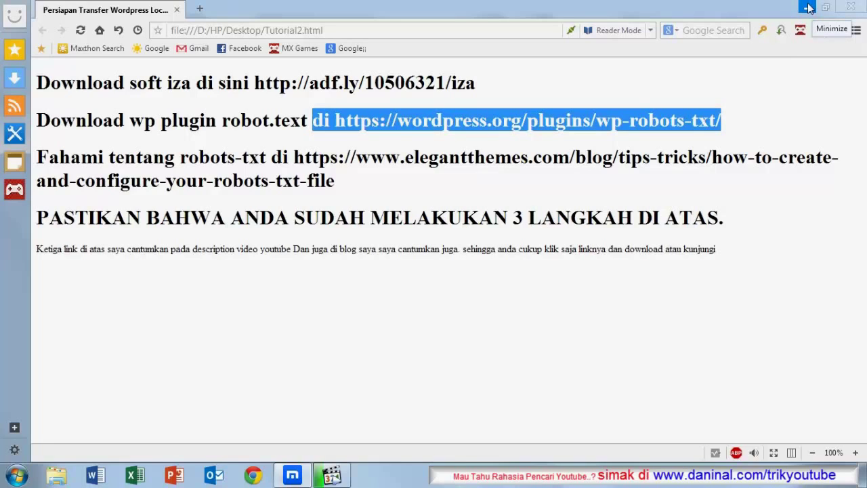
# Step: Launch the IZArc 4.1.6 installer from the zip soft folder on the desktop
pyautogui.click(808, 7)
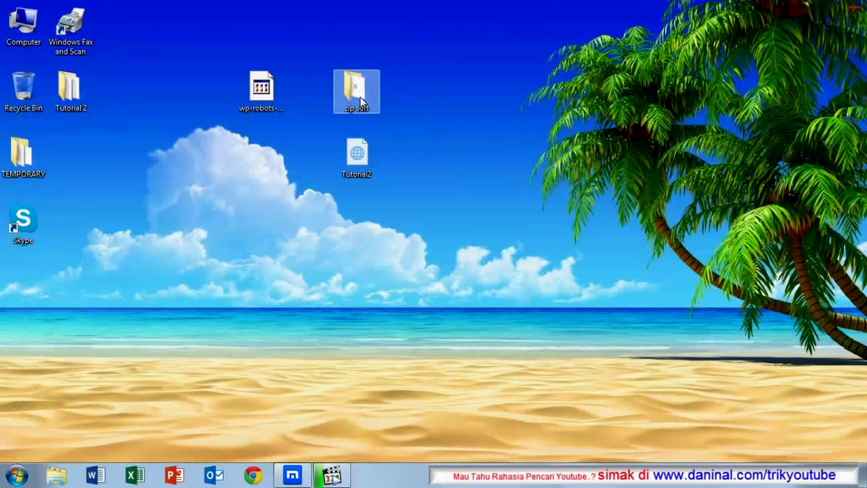
pyautogui.doubleClick(361, 100)
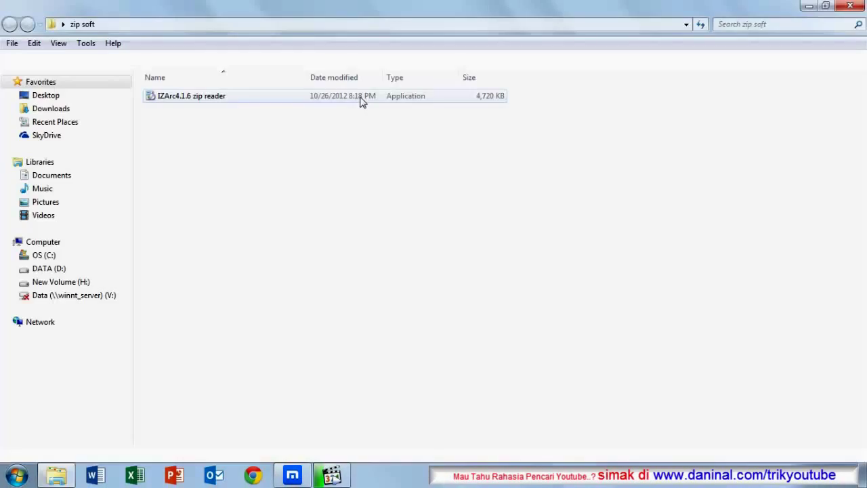
pyautogui.doubleClick(196, 99)
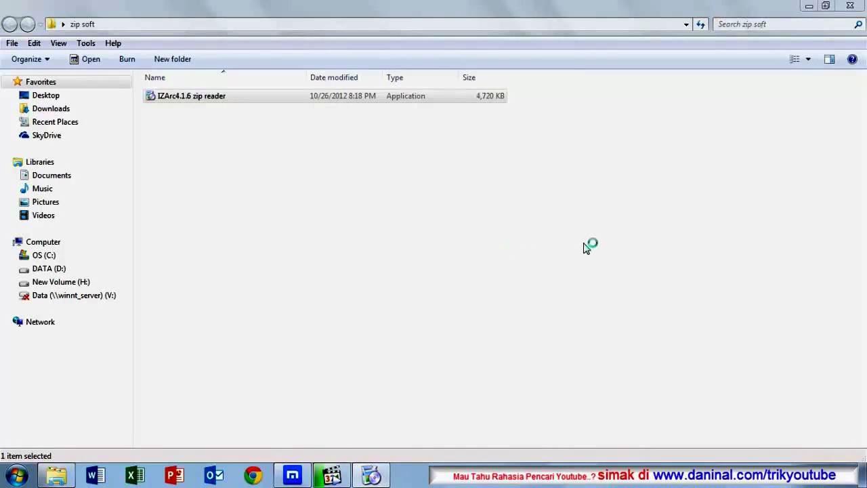
# Step: Accept the license and install IZArc into C:\Program Files\IZArc with default options
pyautogui.click(506, 339)
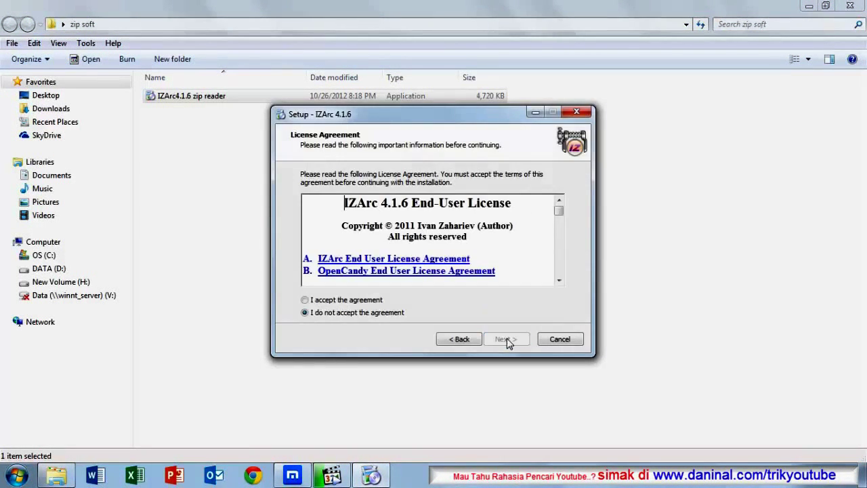
pyautogui.click(305, 300)
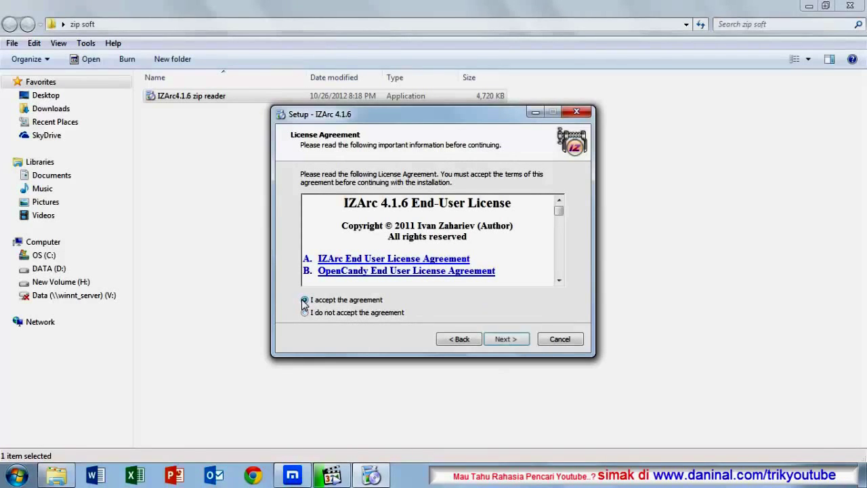
pyautogui.click(511, 338)
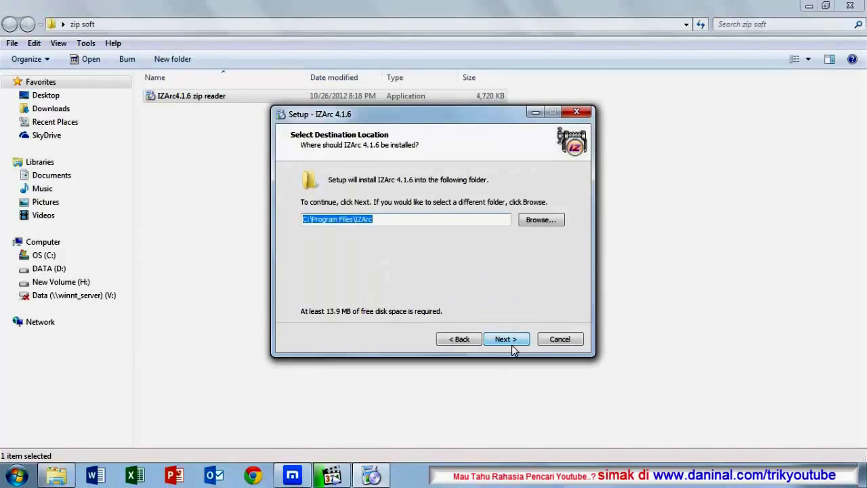
pyautogui.click(513, 345)
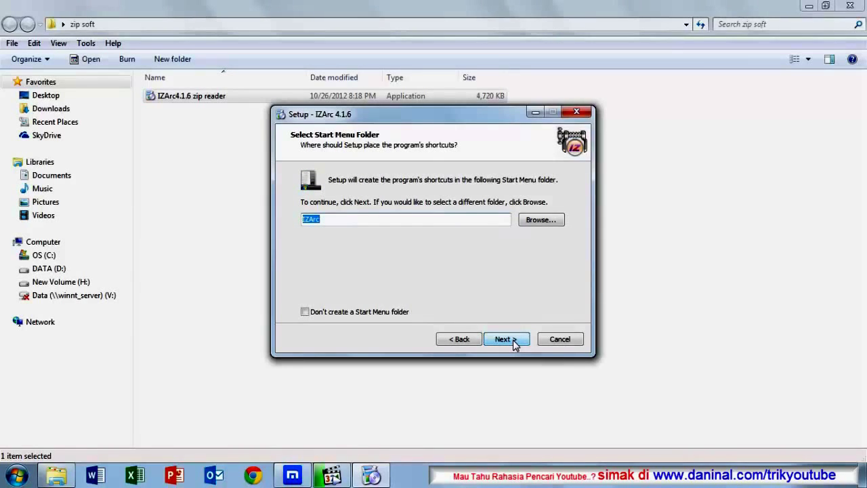
pyautogui.click(514, 344)
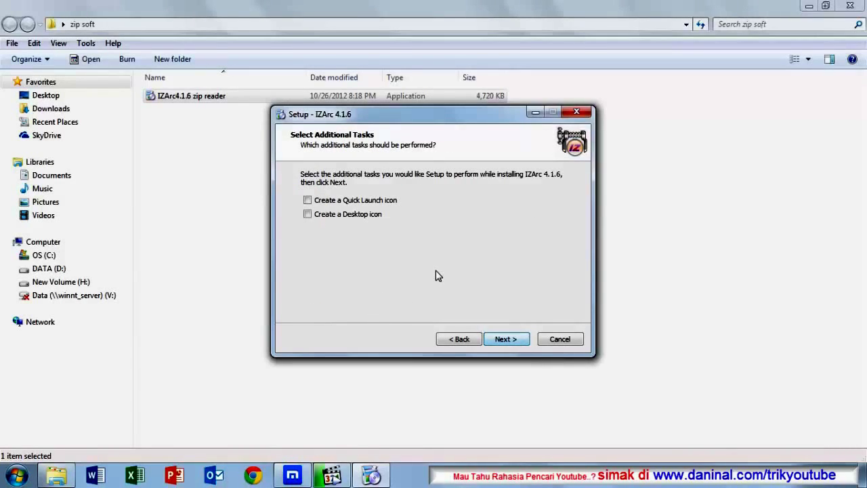
pyautogui.click(513, 342)
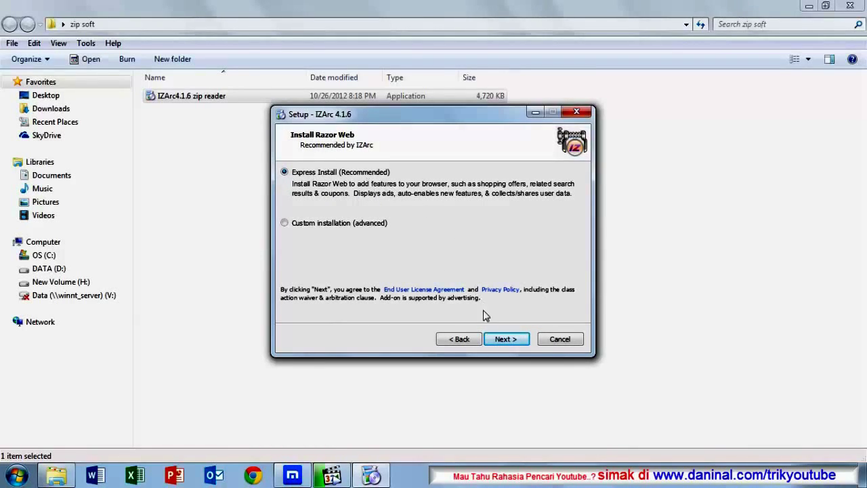
pyautogui.click(509, 340)
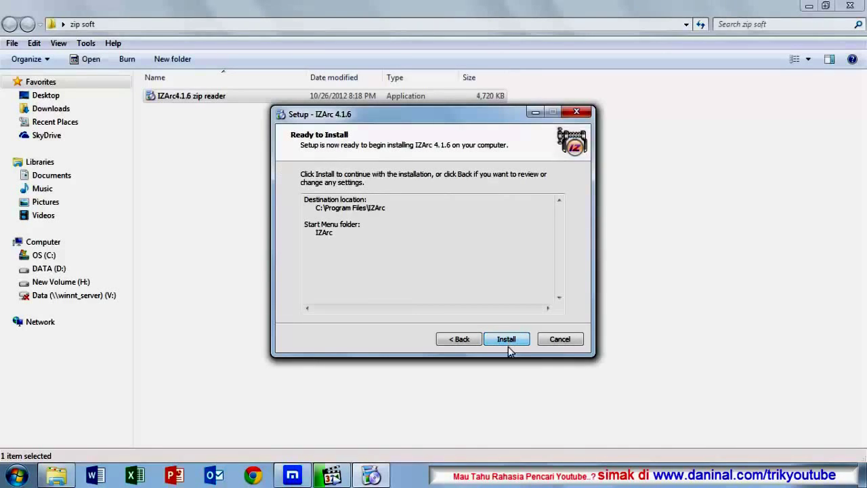
pyautogui.click(509, 340)
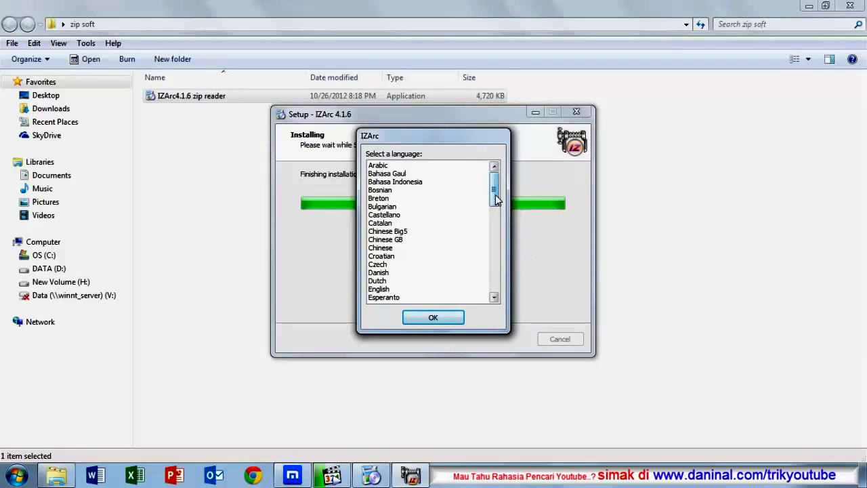
# Step: Set English as IZArc's setup language and confirm it
pyautogui.moveTo(495, 194); pyautogui.dragTo(495, 227)
pyautogui.click(383, 174)
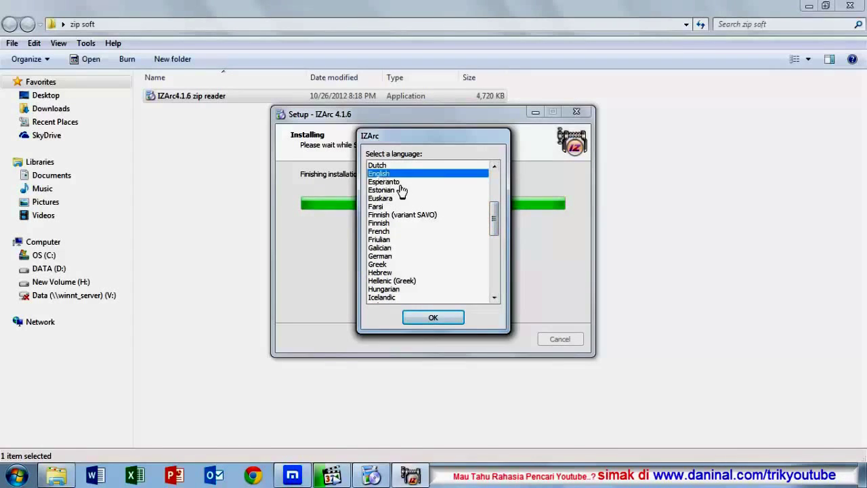
pyautogui.moveTo(493, 218); pyautogui.dragTo(494, 186)
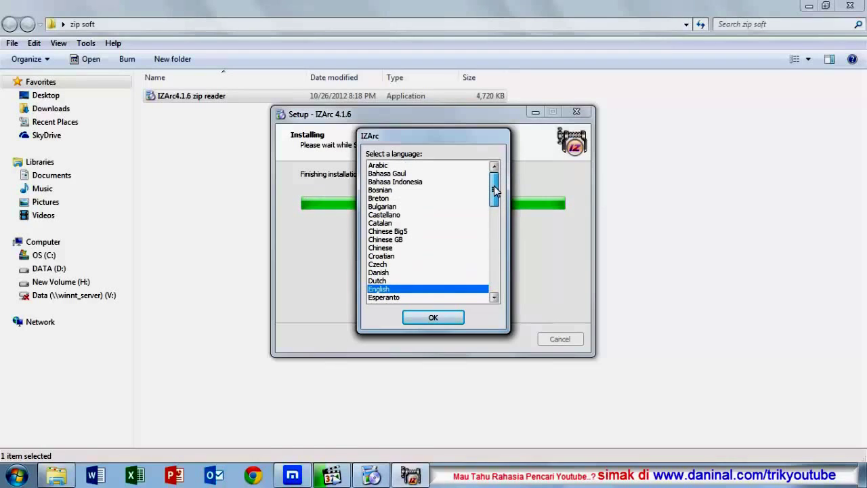
pyautogui.click(403, 182)
pyautogui.click(399, 290)
pyautogui.click(437, 319)
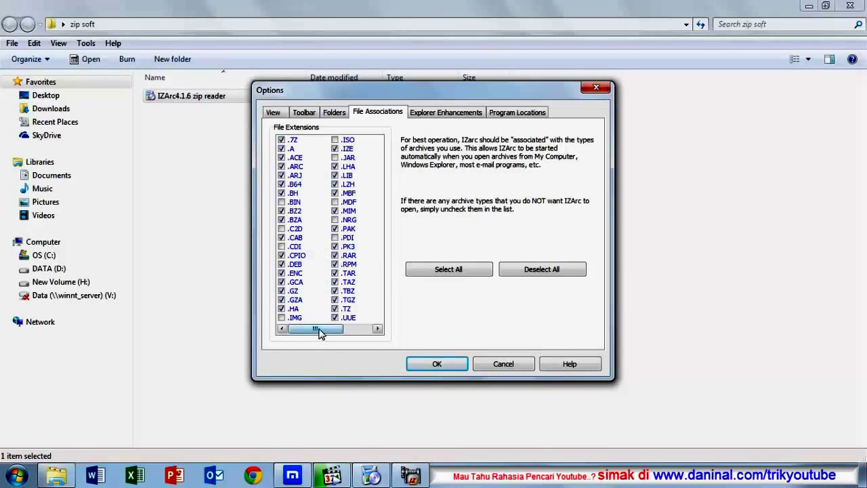
# Step: Associate all listed archive extensions with IZArc and save the Options dialog
pyautogui.moveTo(319, 329); pyautogui.dragTo(280, 340)
pyautogui.click(452, 271)
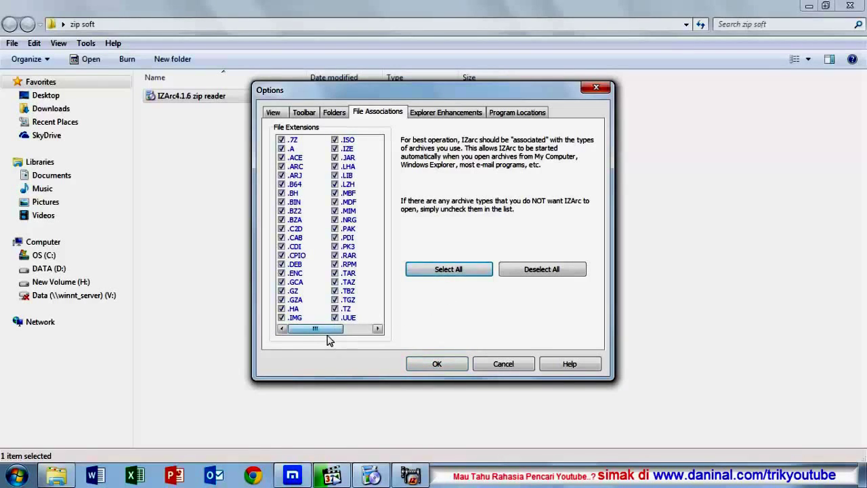
pyautogui.click(379, 328)
pyautogui.moveTo(380, 329); pyautogui.dragTo(316, 330)
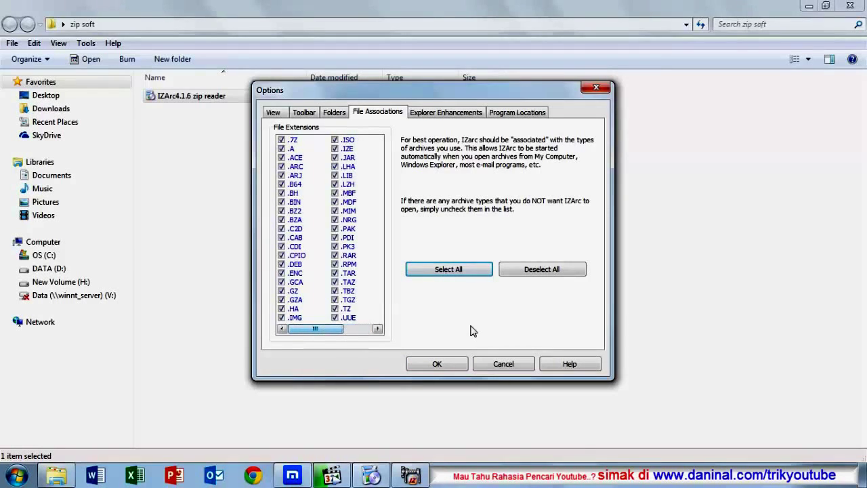
pyautogui.click(436, 363)
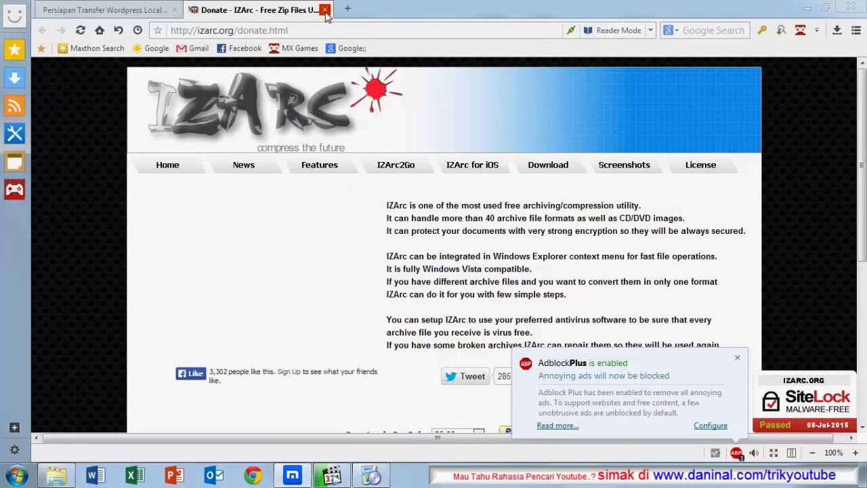
# Step: Close the donate tab, finish IZArc setup, and close the release notes and zip soft folder
pyautogui.click(325, 10)
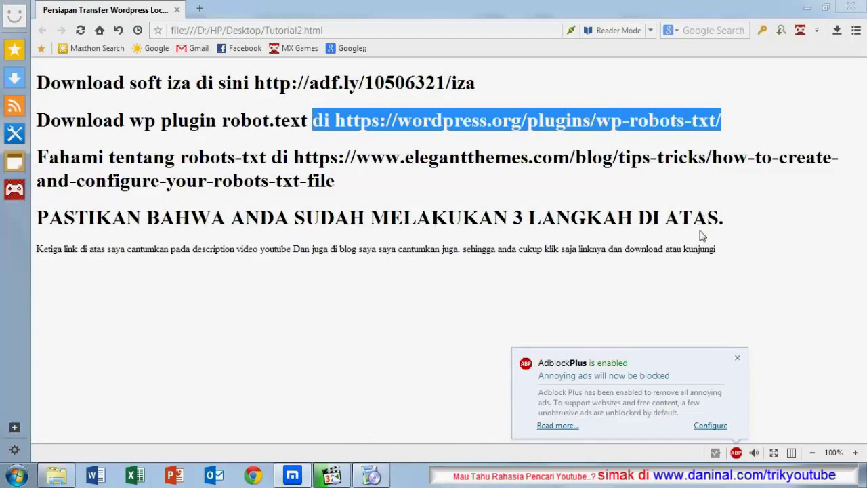
pyautogui.click(737, 357)
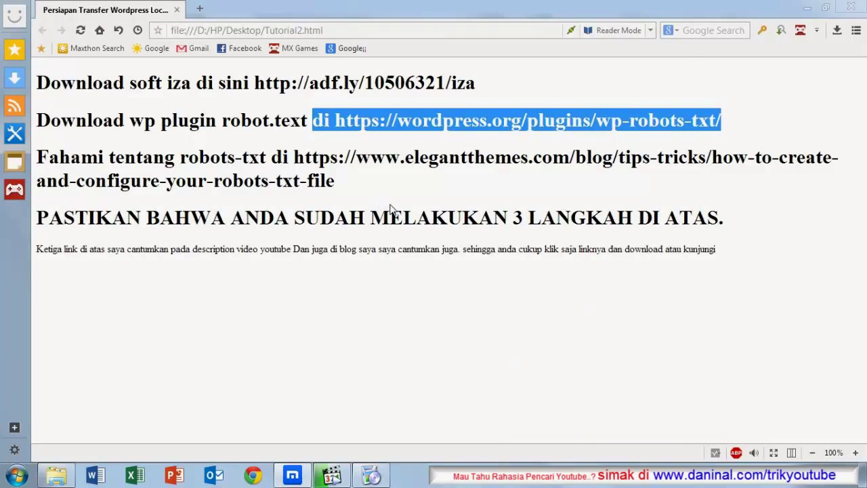
pyautogui.click(806, 8)
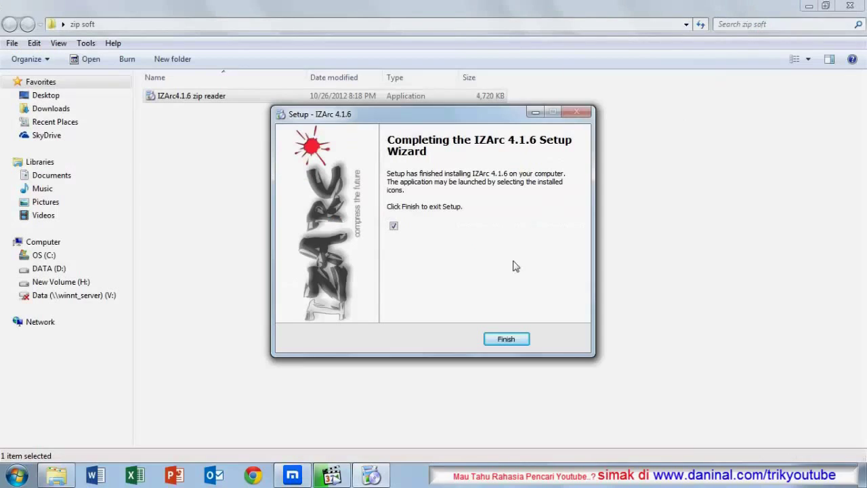
pyautogui.click(504, 341)
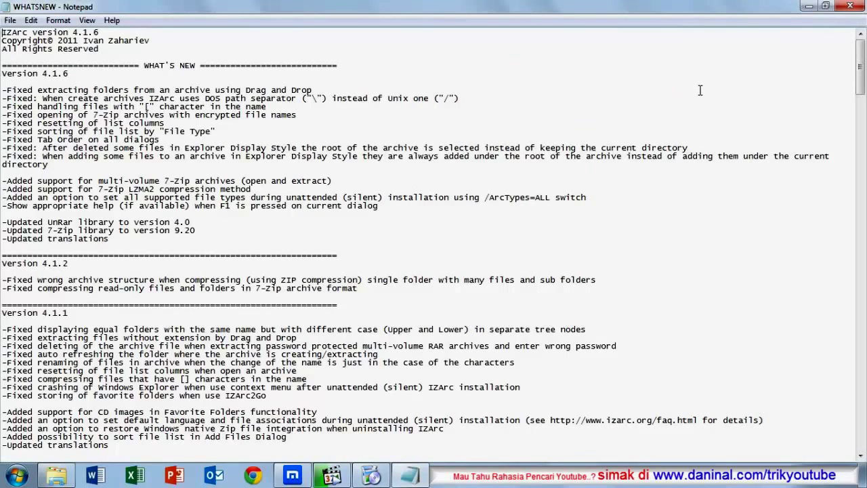
pyautogui.click(850, 6)
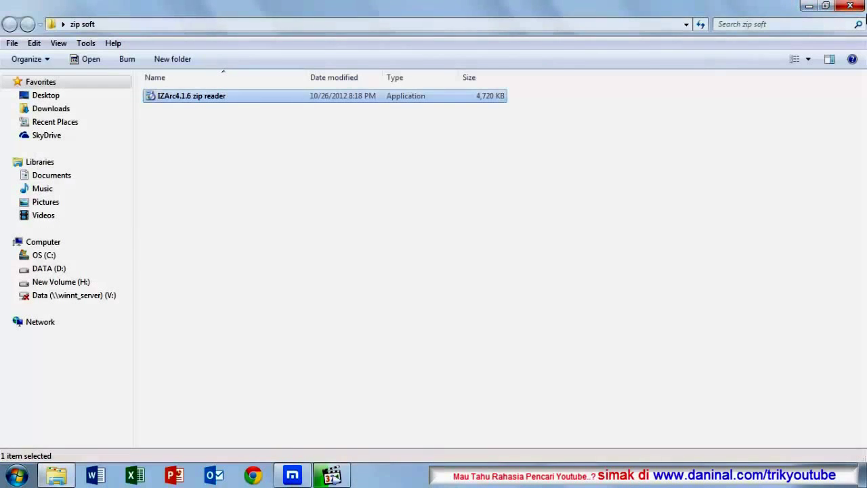
pyautogui.click(851, 6)
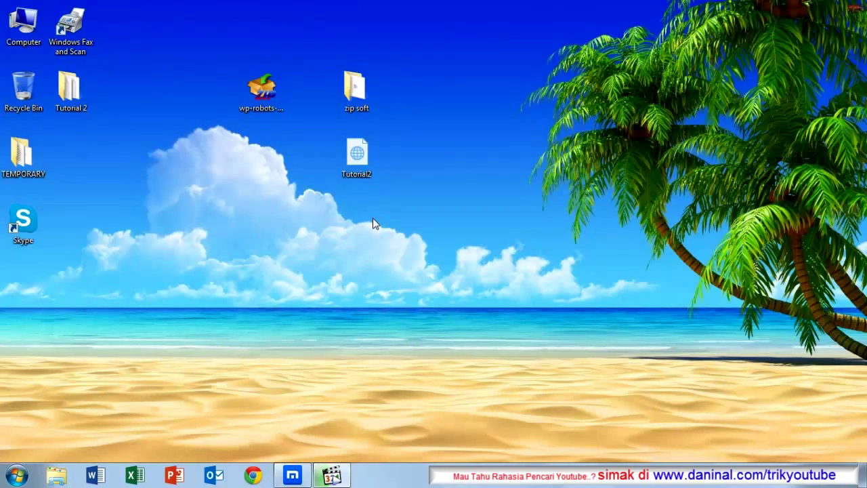
# Step: Restore the Maxthon window showing the Tutorial2 page with its download links
pyautogui.click(263, 98)
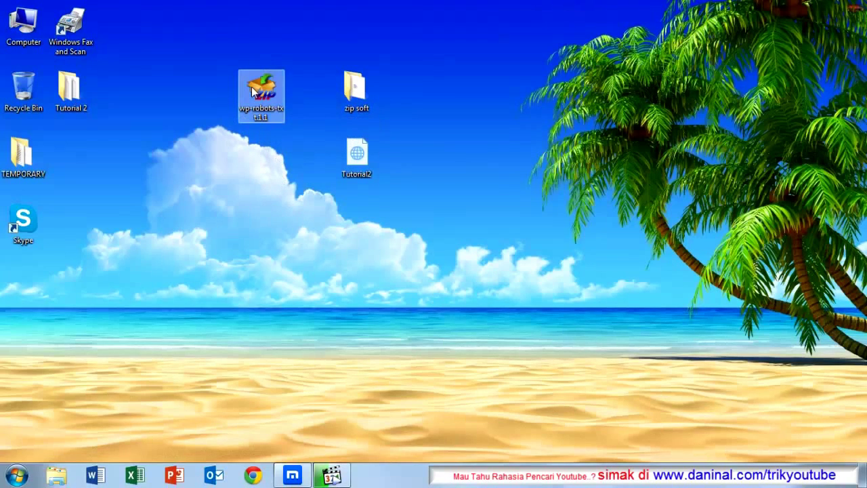
pyautogui.click(350, 65)
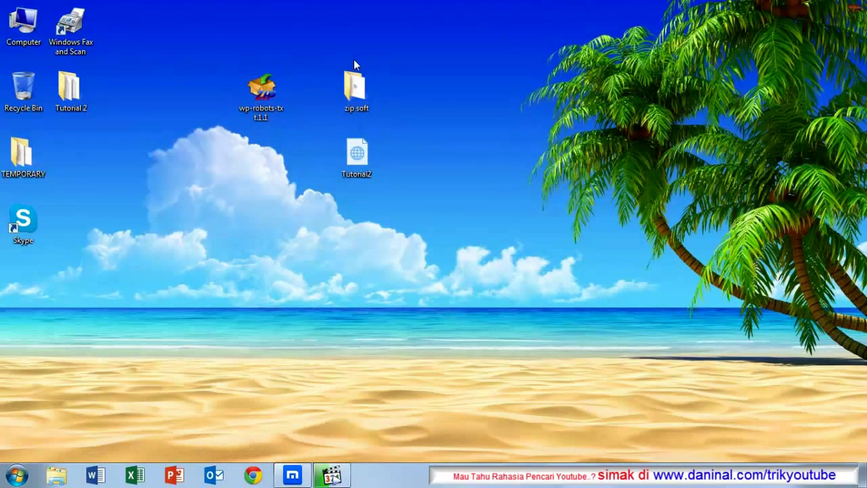
pyautogui.click(294, 476)
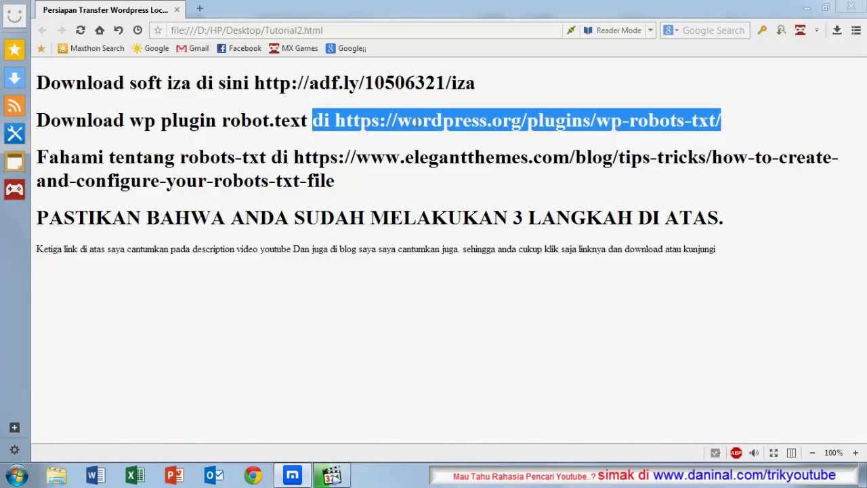
pyautogui.click(416, 121)
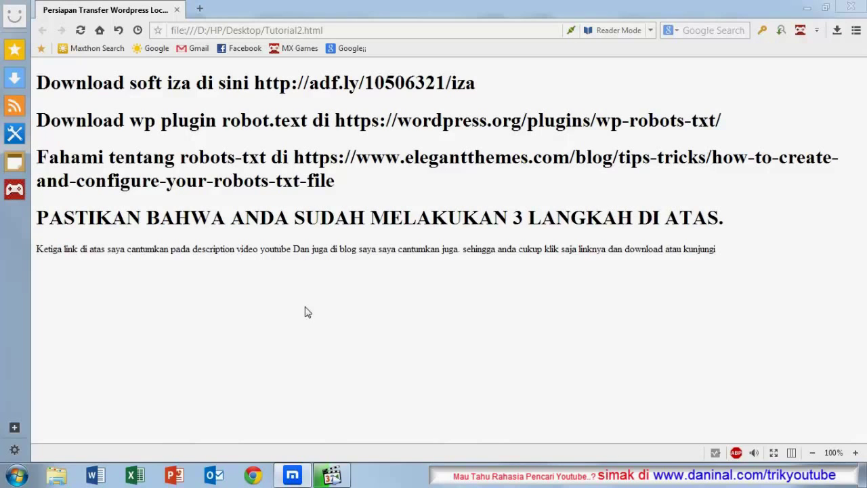
pyautogui.click(806, 8)
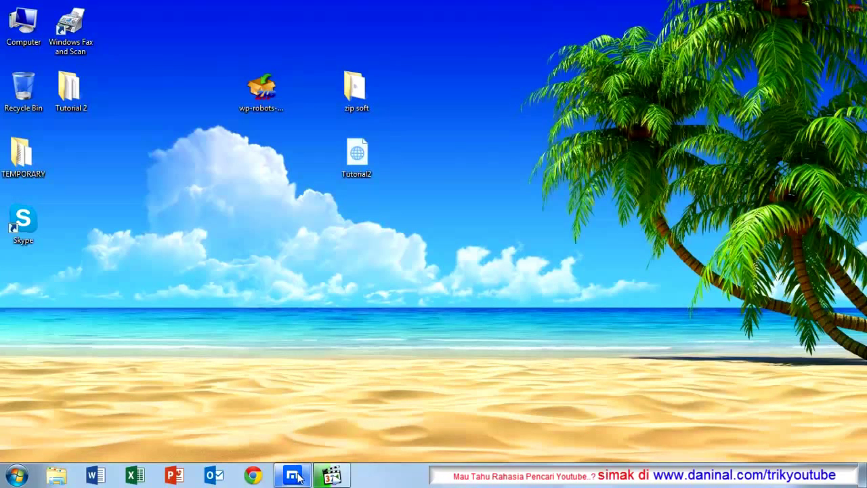
pyautogui.moveTo(299, 477)
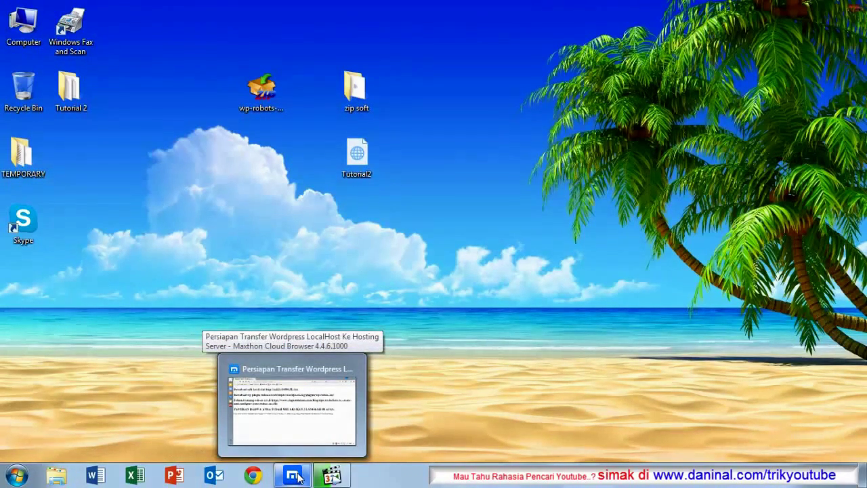
pyautogui.click(298, 477)
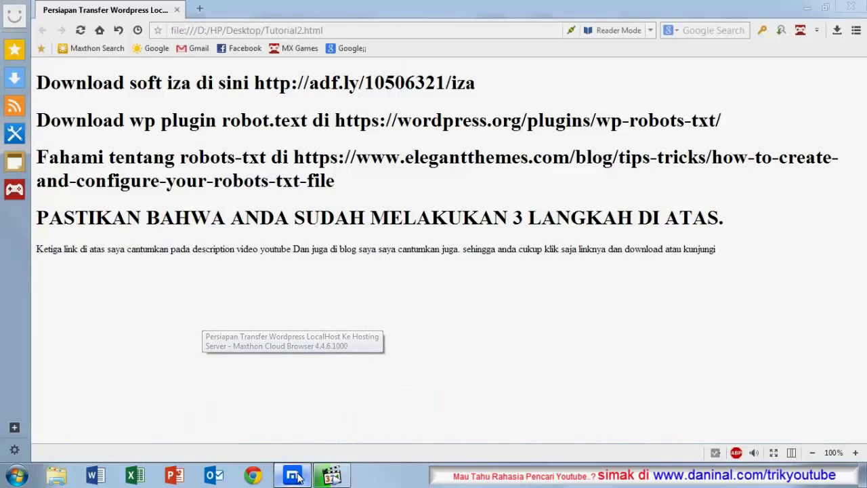
# Step: Open the local site localhost/myblog in a new browser tab
pyautogui.click(199, 9)
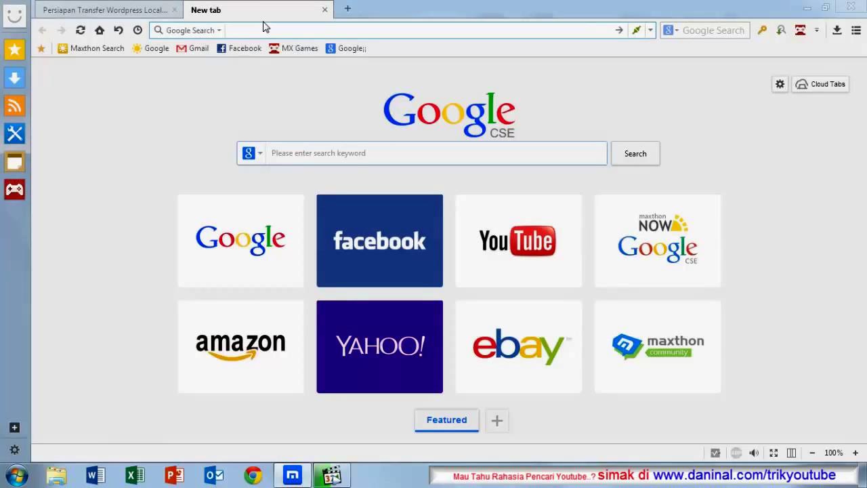
pyautogui.write('loc')
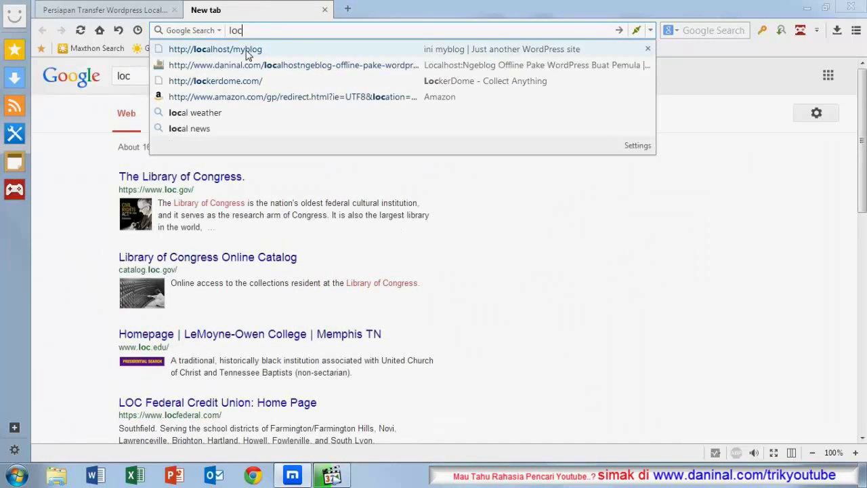
pyautogui.click(248, 54)
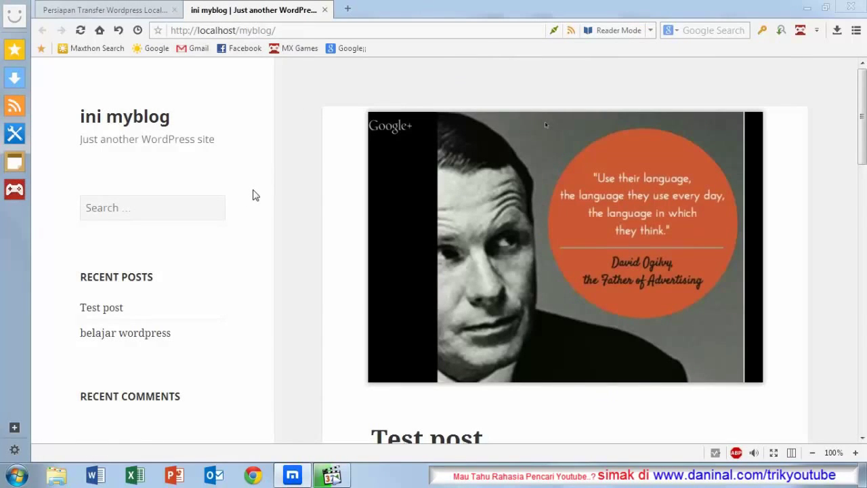
pyautogui.scroll(-2, 263, 197)
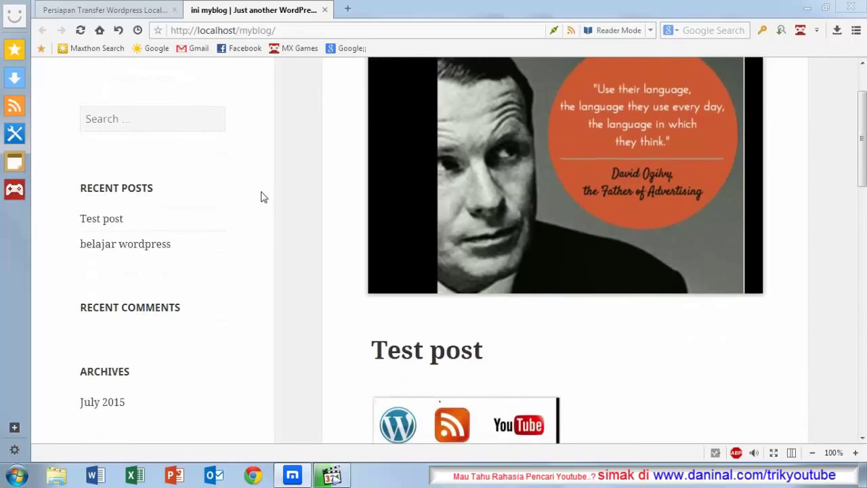
pyautogui.scroll(2, 262, 197)
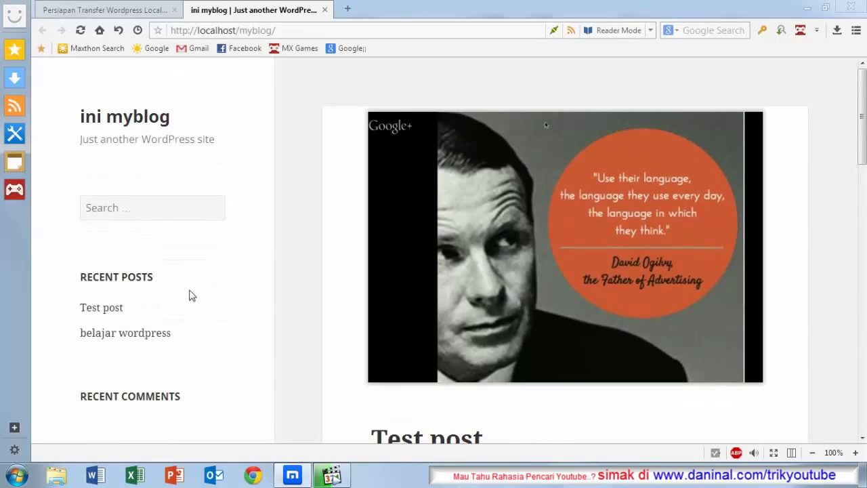
pyautogui.scroll(-2, 226, 284)
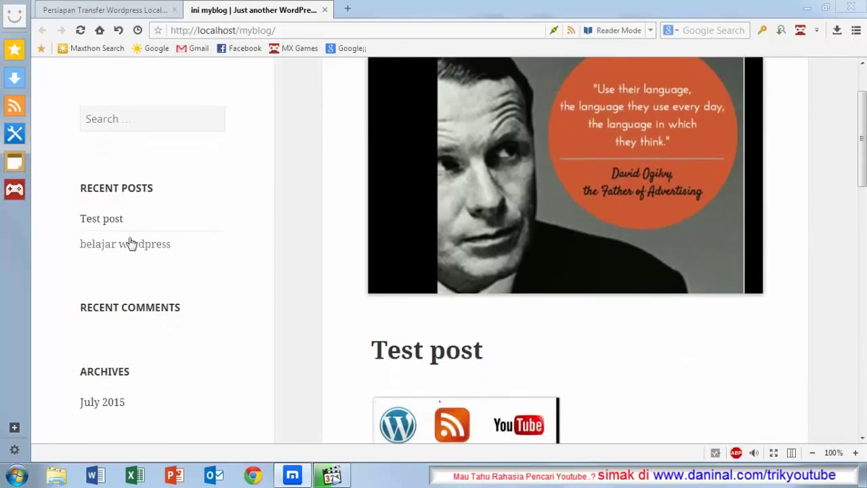
pyautogui.scroll(2, 344, 256)
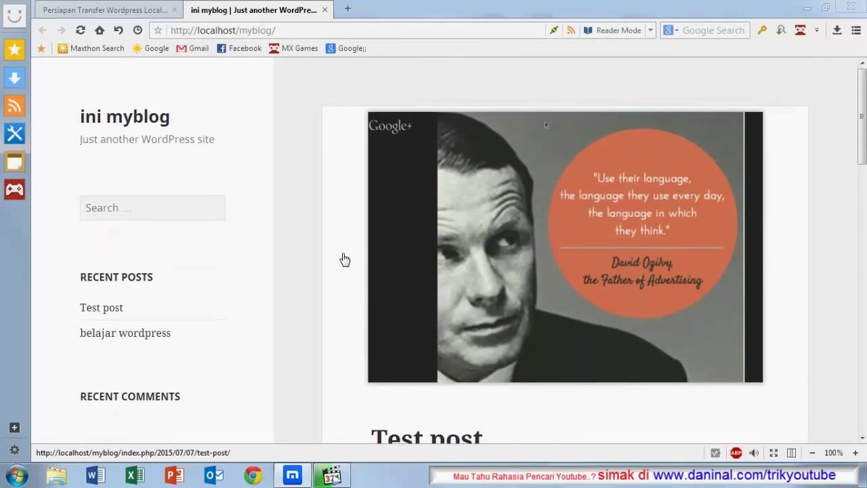
pyautogui.scroll(-6, 344, 254)
pyautogui.scroll(2, 344, 257)
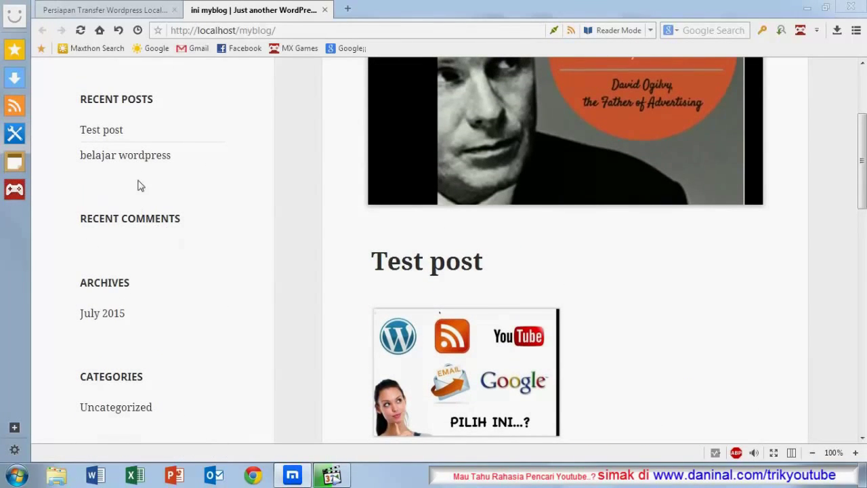
# Step: Go through the belajar wordpress post to the Test post page
pyautogui.click(138, 155)
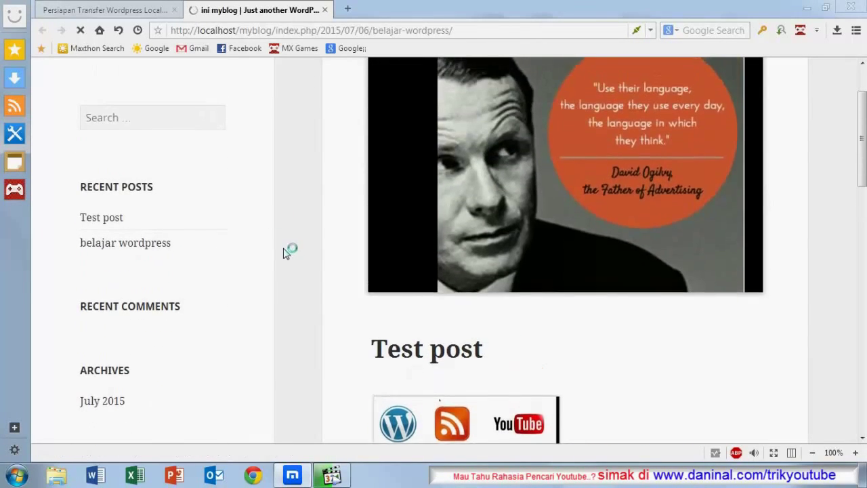
pyautogui.scroll(-5, 283, 254)
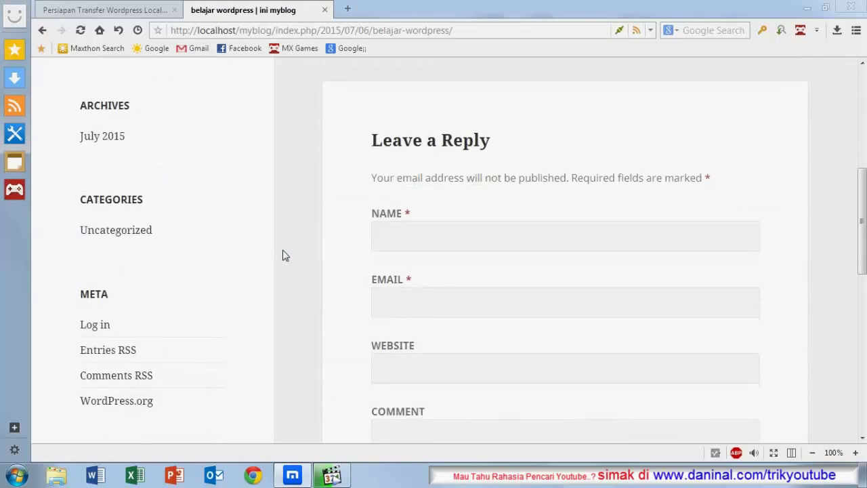
pyautogui.scroll(4, 283, 255)
pyautogui.scroll(2, 284, 256)
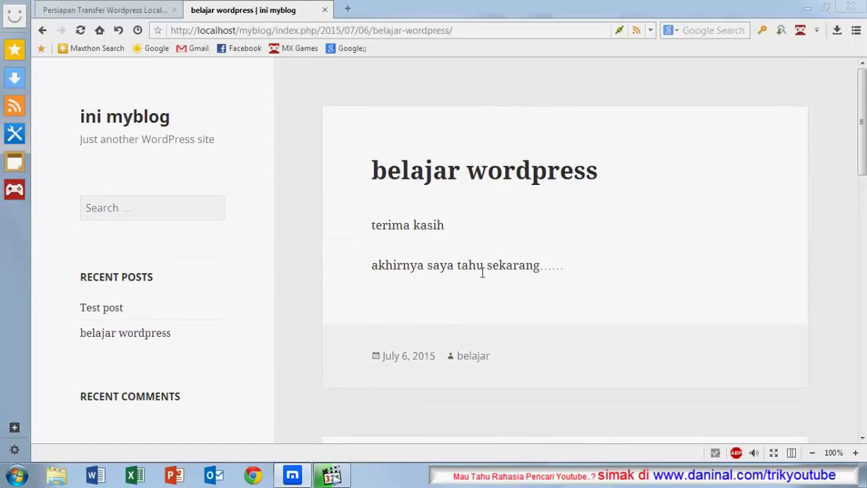
pyautogui.click(115, 307)
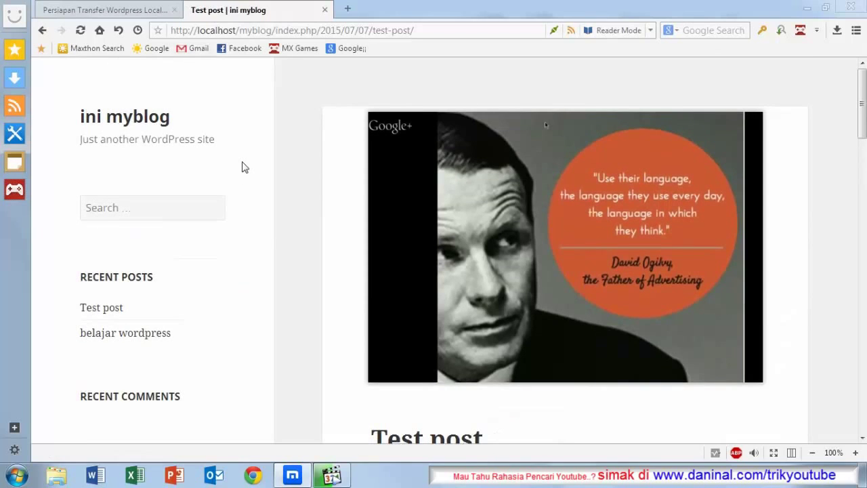
pyautogui.scroll(-3, 242, 164)
pyautogui.scroll(-5, 242, 165)
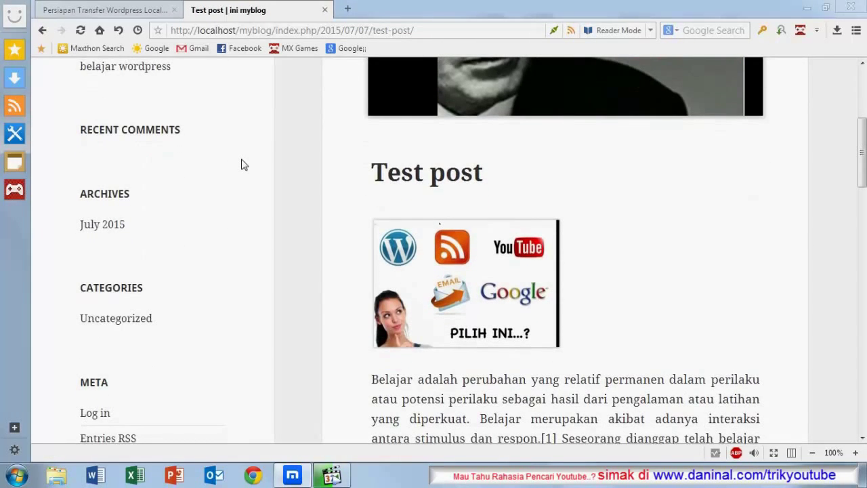
pyautogui.scroll(5, 244, 165)
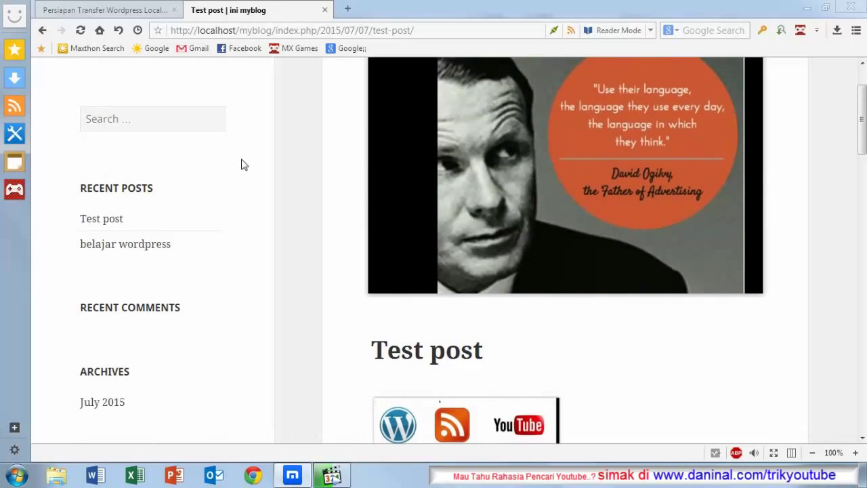
pyautogui.scroll(3, 243, 195)
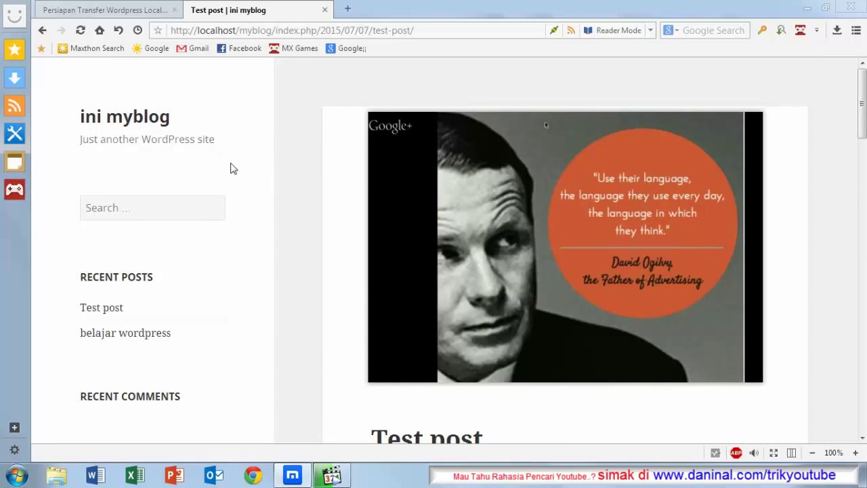
pyautogui.scroll(-3, 229, 171)
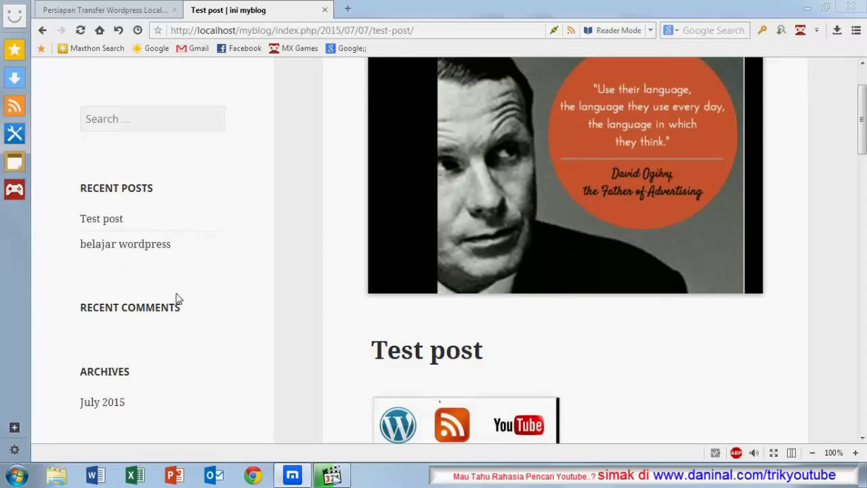
pyautogui.scroll(-3, 193, 288)
pyautogui.scroll(-3, 194, 288)
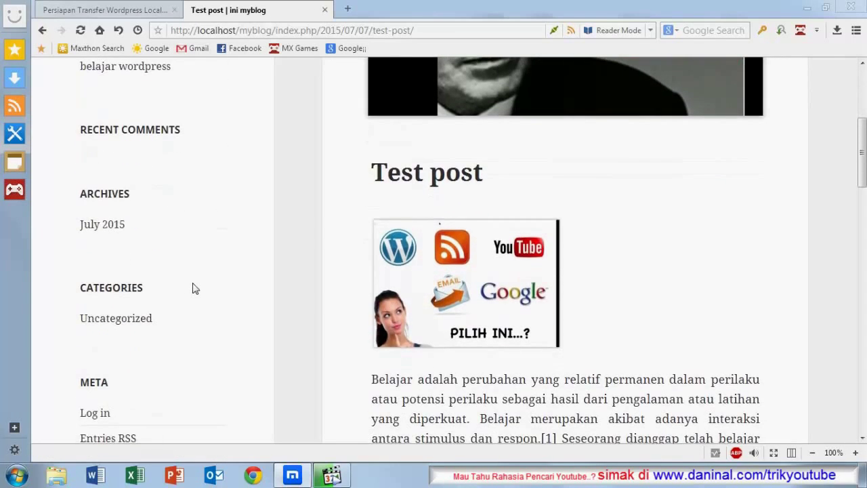
pyautogui.scroll(6, 194, 286)
pyautogui.scroll(2, 195, 285)
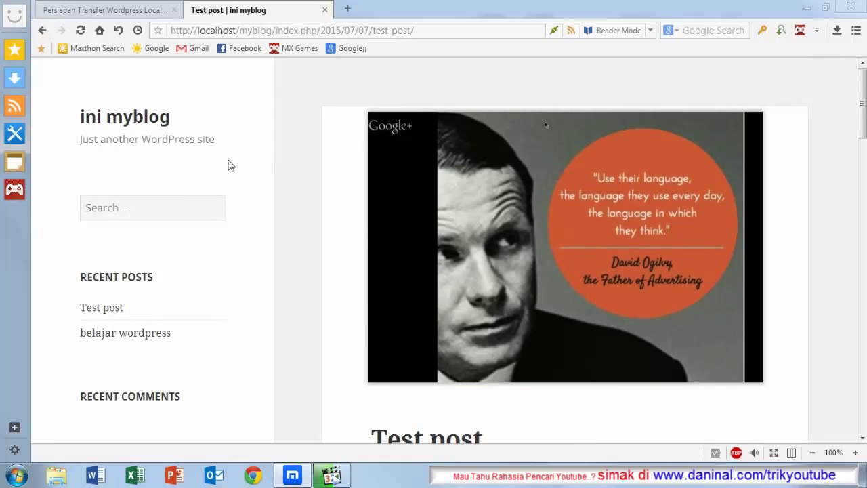
pyautogui.scroll(-4, 229, 166)
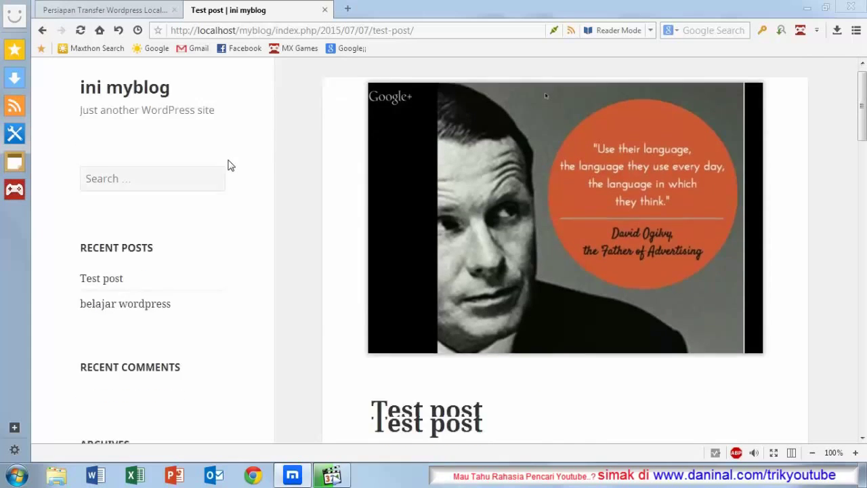
pyautogui.scroll(1, 229, 165)
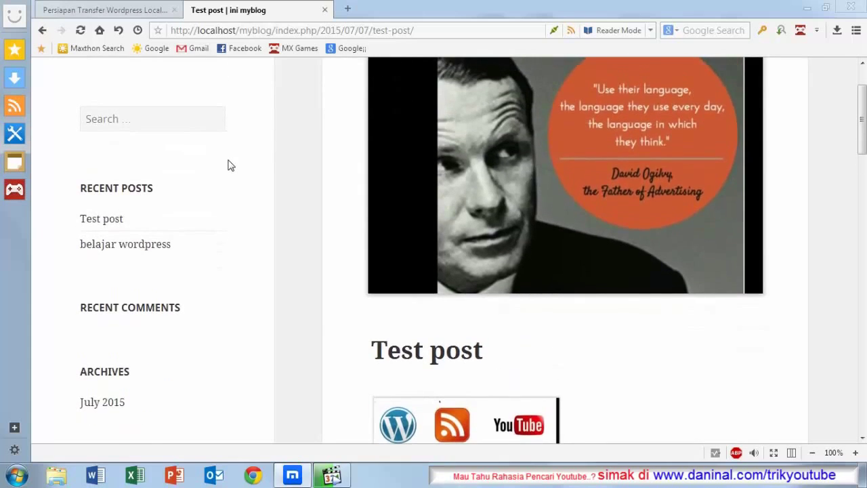
pyautogui.scroll(2, 229, 165)
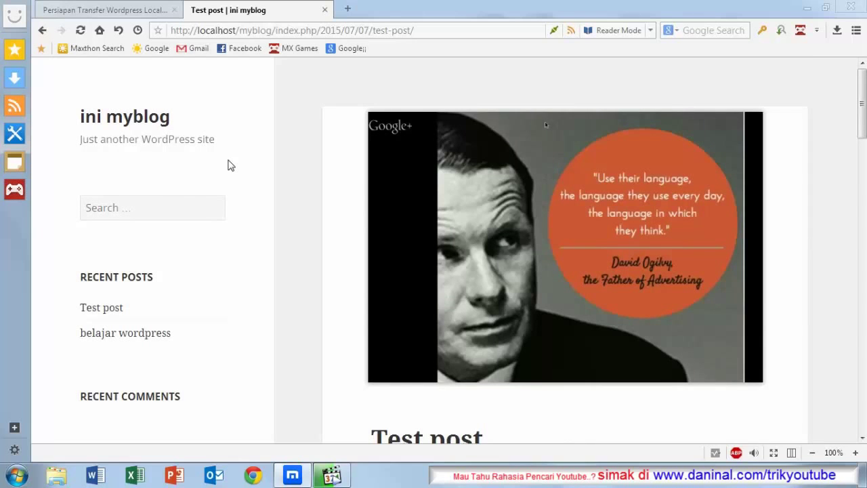
pyautogui.scroll(-3, 229, 165)
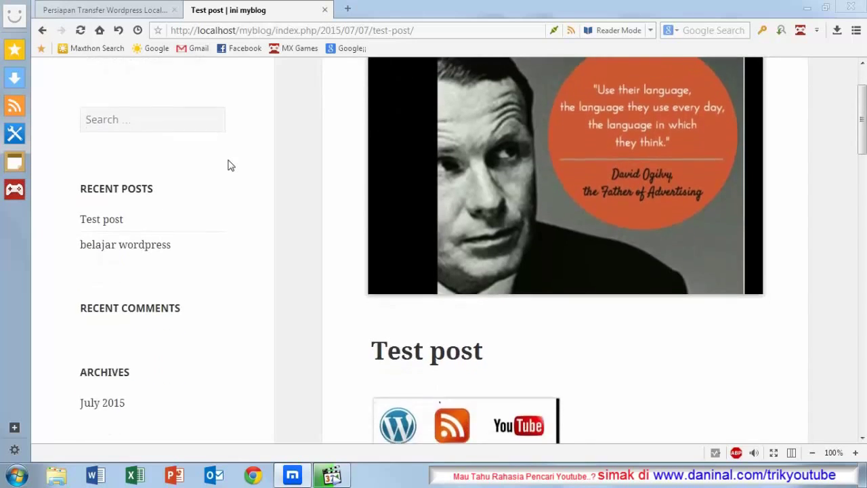
pyautogui.scroll(4, 229, 165)
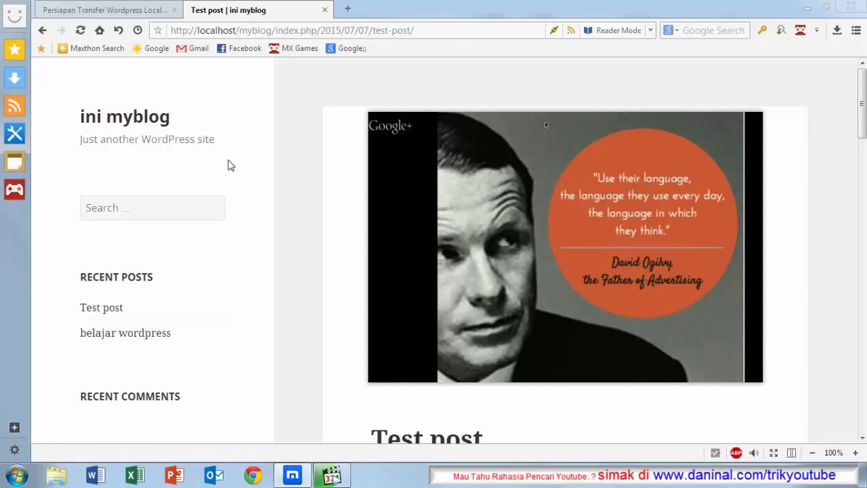
pyautogui.scroll(-2, 229, 165)
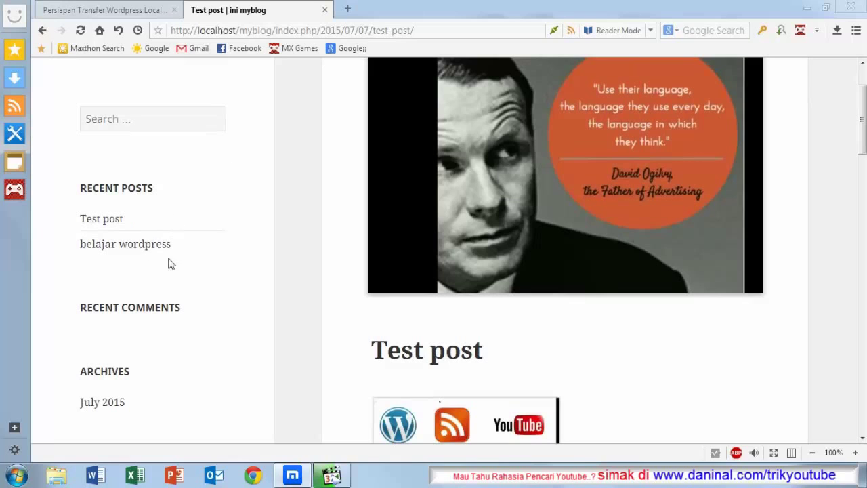
# Step: Open the site's login page via Log in in the sidebar's Meta section
pyautogui.scroll(-1, 144, 247)
pyautogui.scroll(1, 142, 252)
pyautogui.scroll(3, 197, 245)
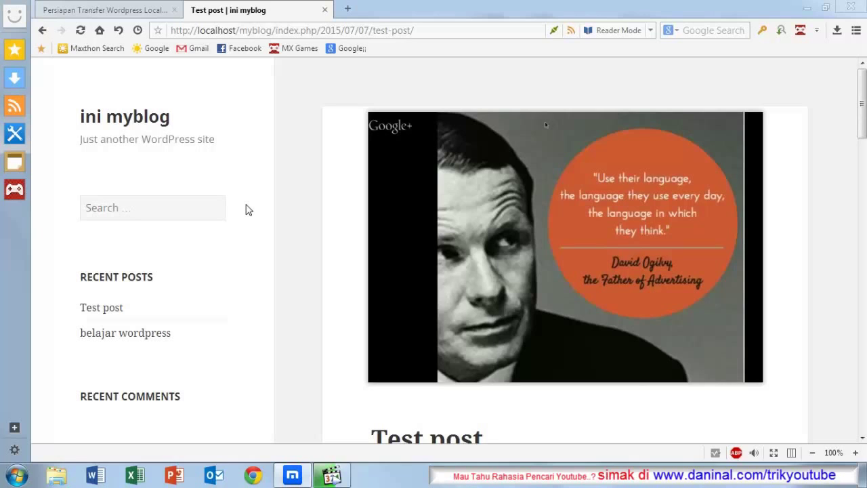
pyautogui.scroll(-2, 248, 210)
pyautogui.scroll(2, 247, 210)
pyautogui.scroll(-2, 247, 205)
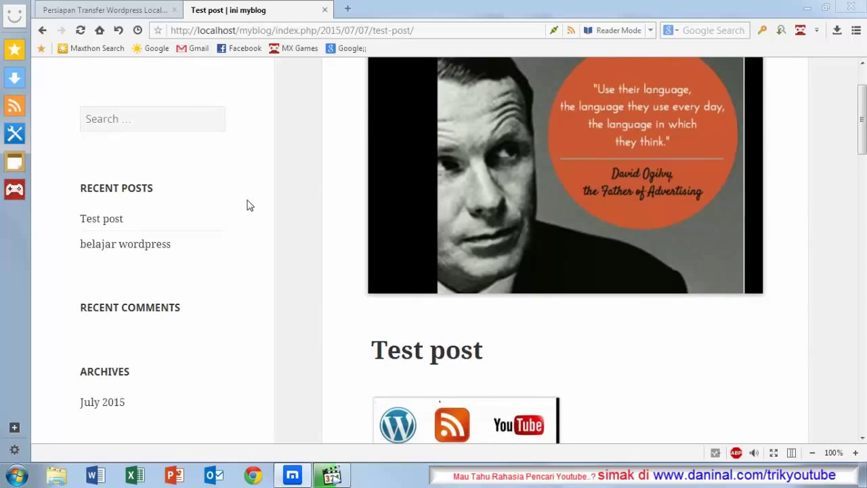
pyautogui.scroll(2, 247, 205)
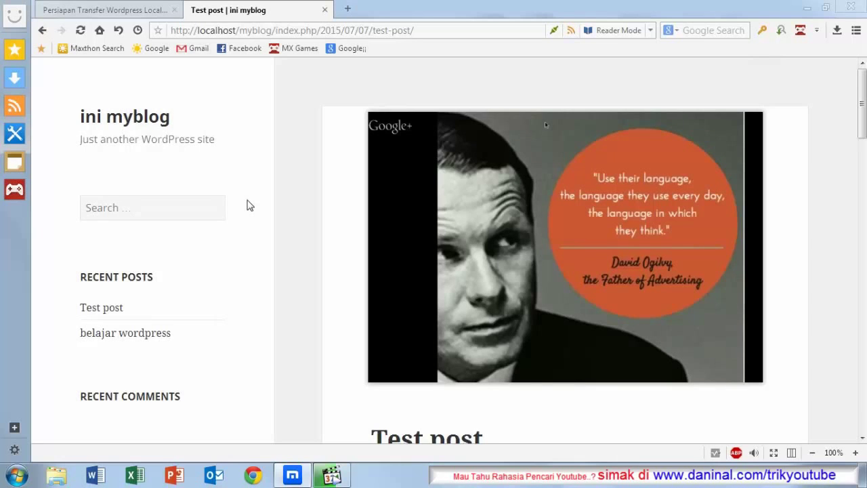
pyautogui.scroll(-4, 248, 205)
pyautogui.scroll(2, 247, 205)
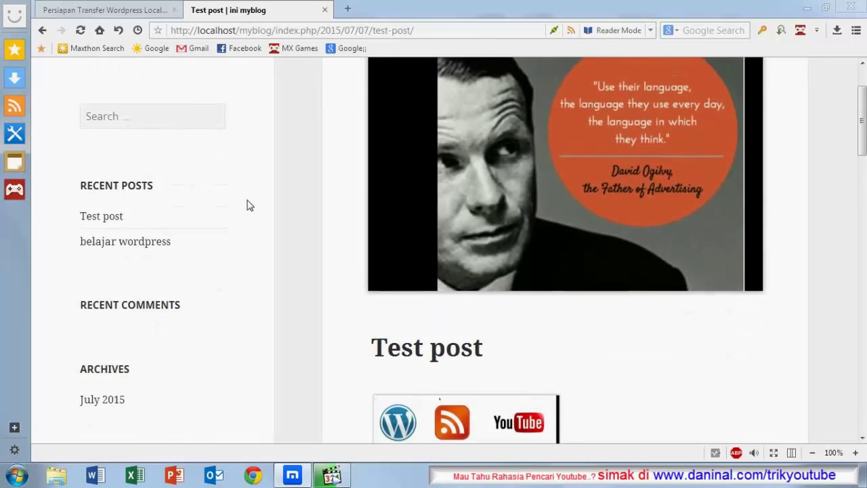
pyautogui.scroll(-2, 247, 205)
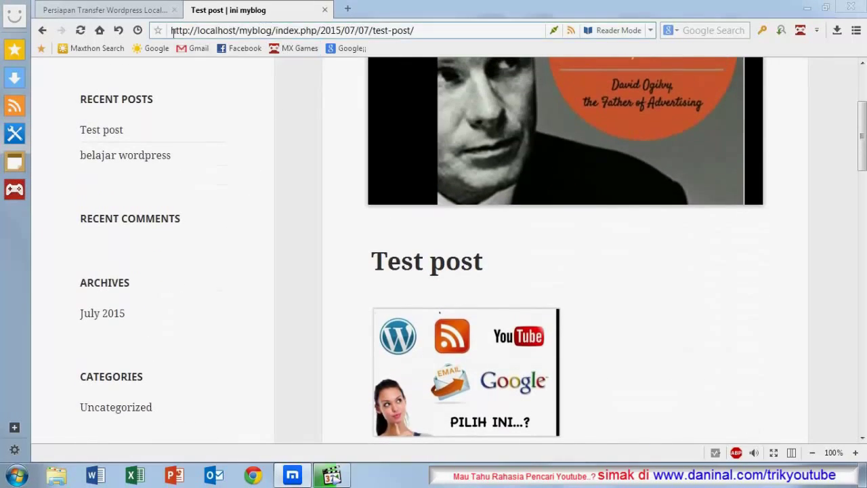
pyautogui.scroll(-8, 232, 206)
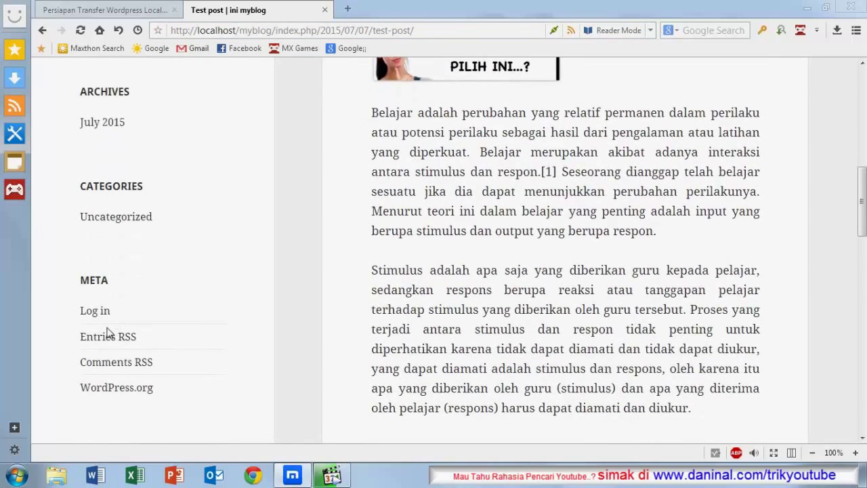
pyautogui.click(103, 314)
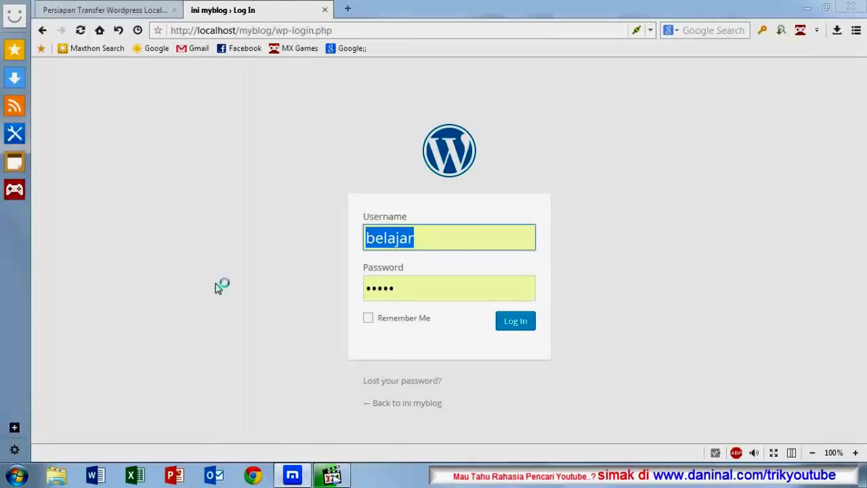
# Step: Submit the login form using the saved username and password
pyautogui.click(428, 237)
pyautogui.click(405, 292)
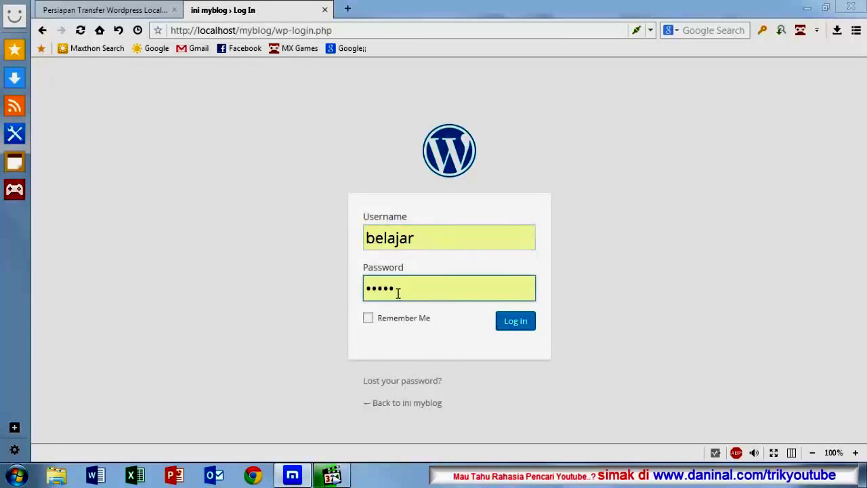
pyautogui.click(508, 323)
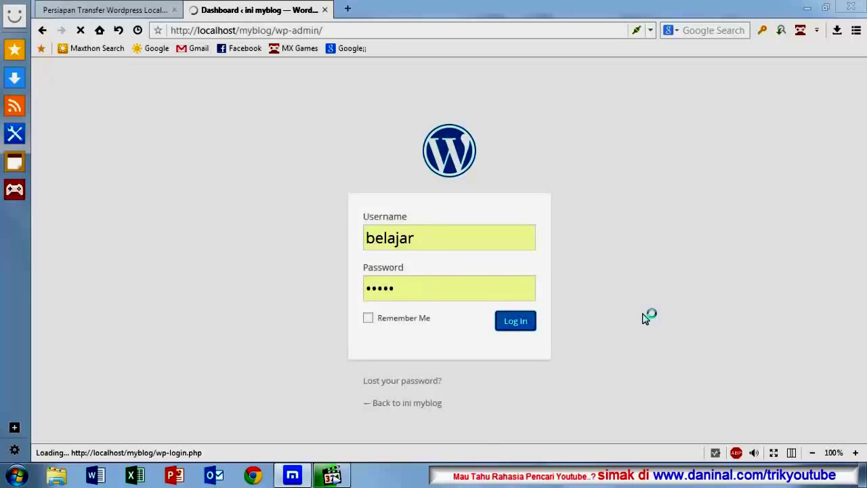
# Step: Review the ini myblog Dashboard and bring up the Plugins submenu in the admin menu
pyautogui.scroll(-3, 377, 254)
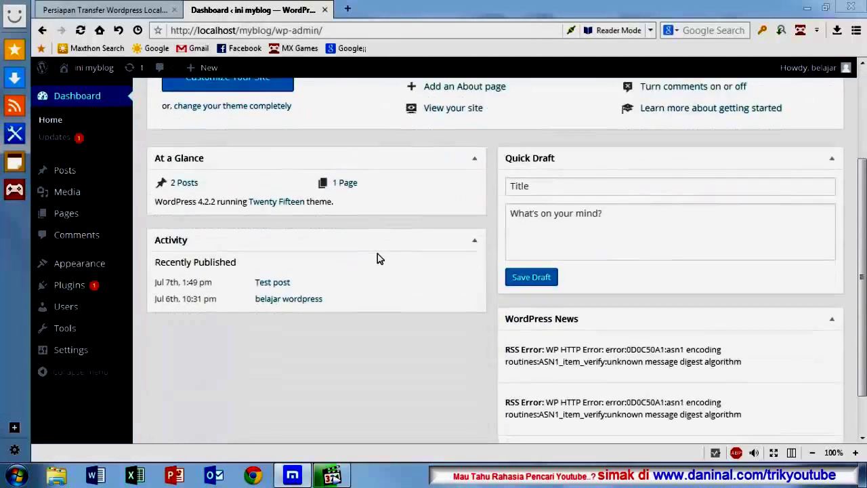
pyautogui.scroll(3, 377, 257)
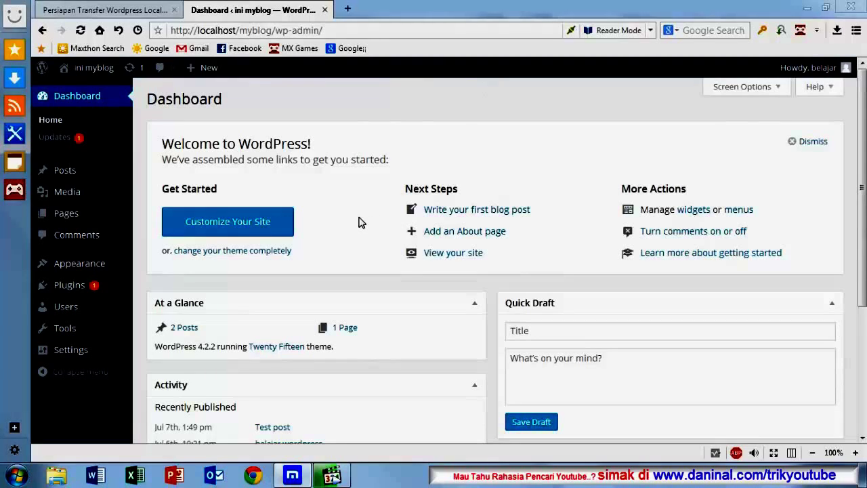
pyautogui.moveTo(78, 261)
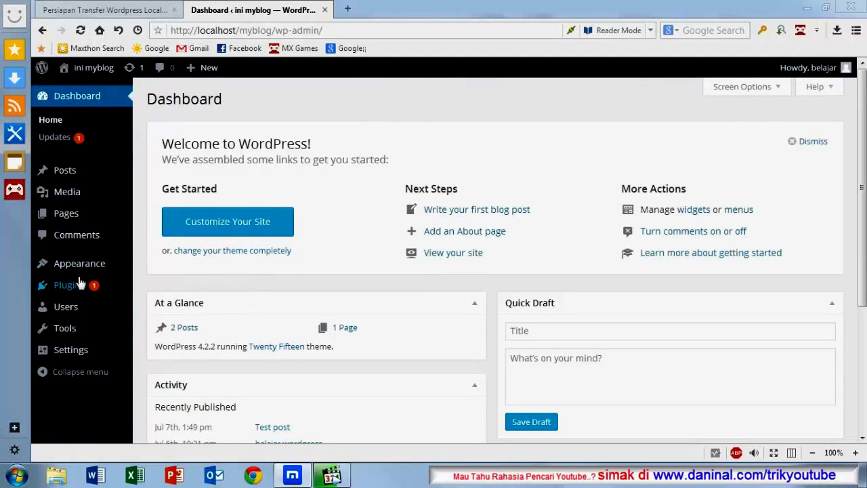
pyautogui.moveTo(67, 293)
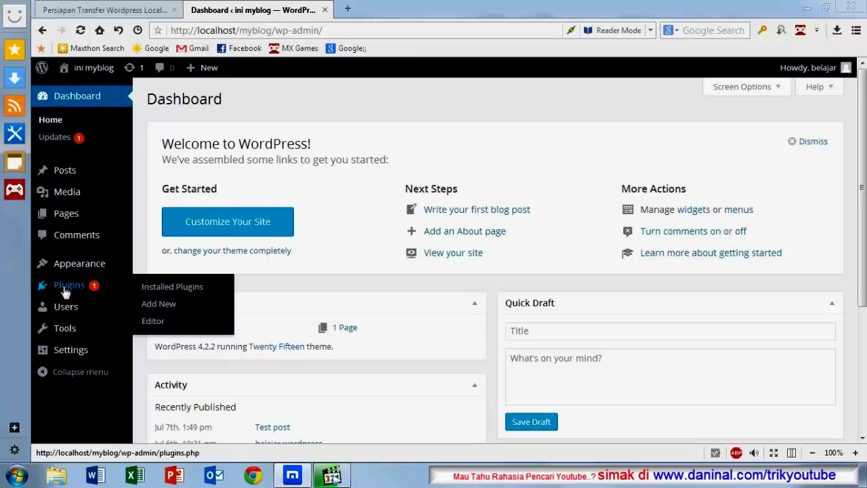
# Step: Upload wp-robots-txt.1.1.zip from the Desktop as a new plugin and install it
pyautogui.click(162, 308)
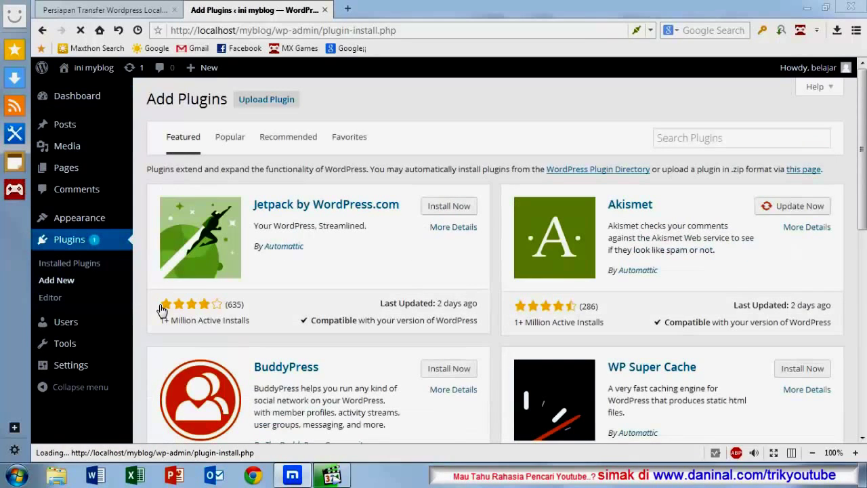
pyautogui.click(283, 103)
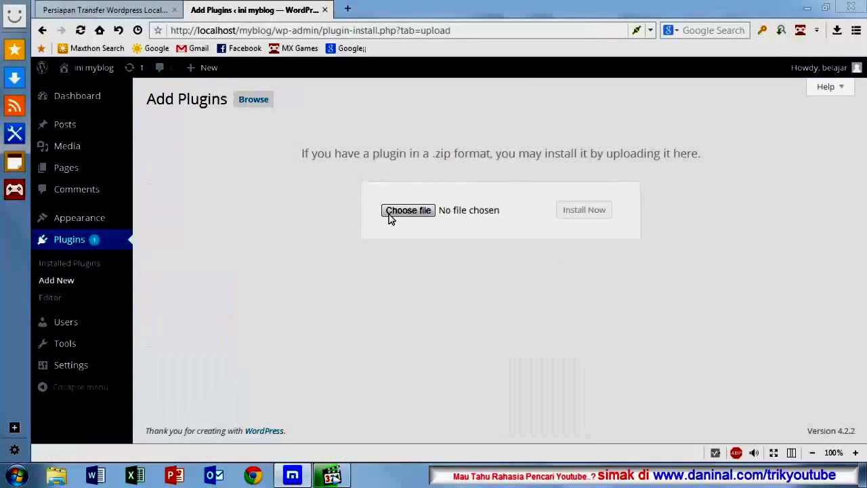
pyautogui.click(420, 214)
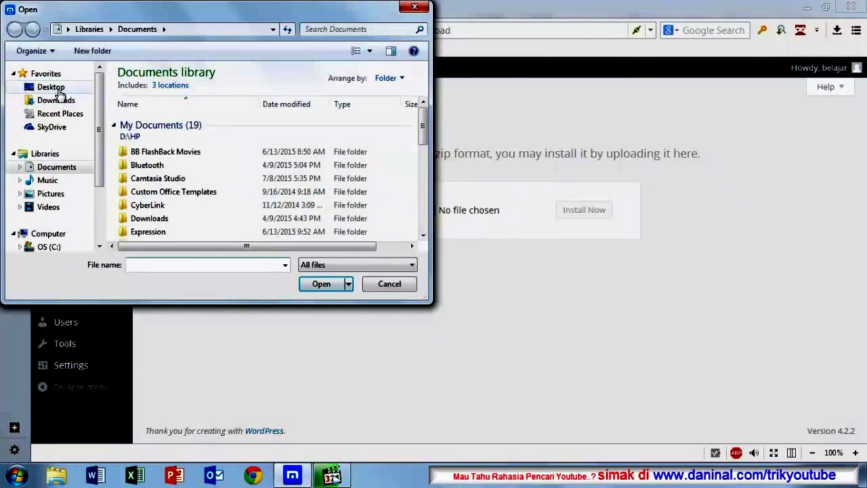
pyautogui.click(54, 88)
pyautogui.moveTo(423, 134); pyautogui.dragTo(429, 220)
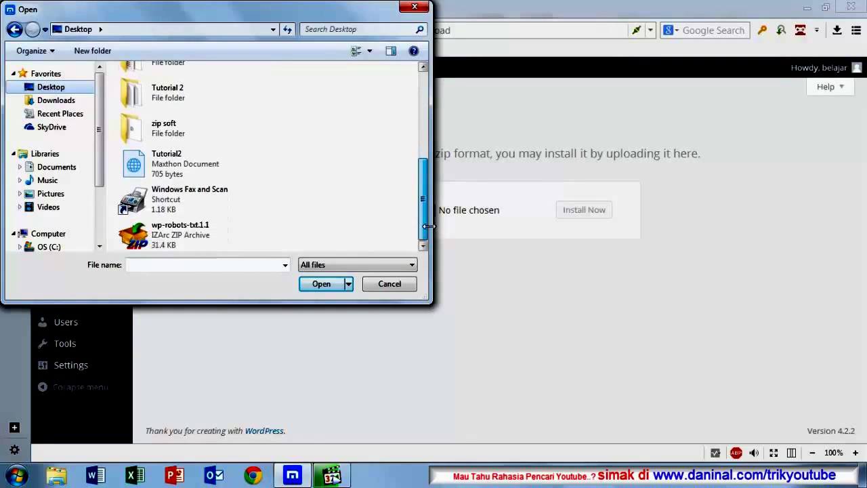
pyautogui.click(186, 234)
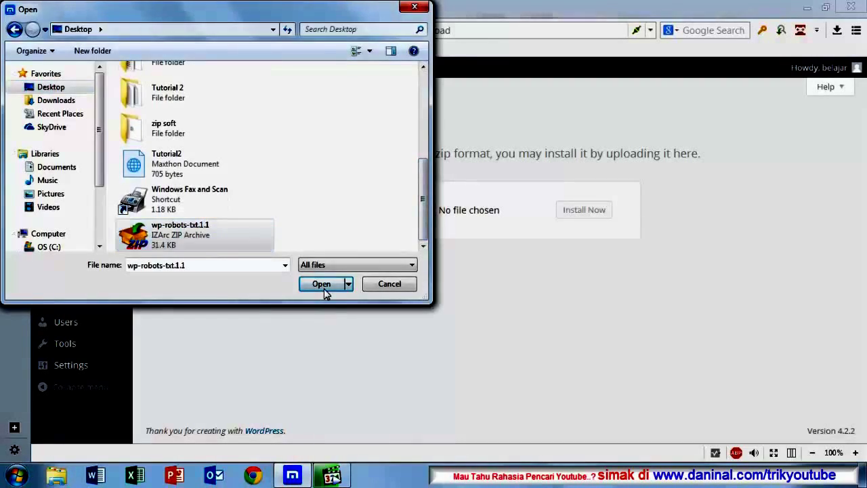
pyautogui.click(324, 287)
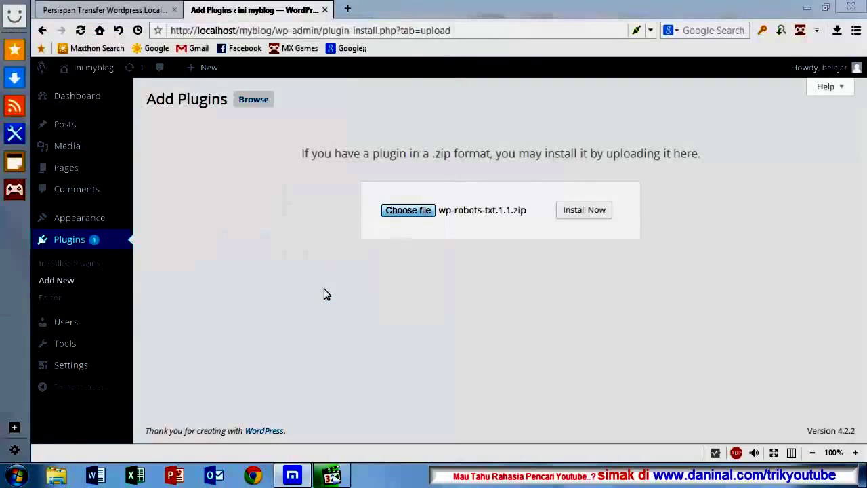
pyautogui.click(581, 211)
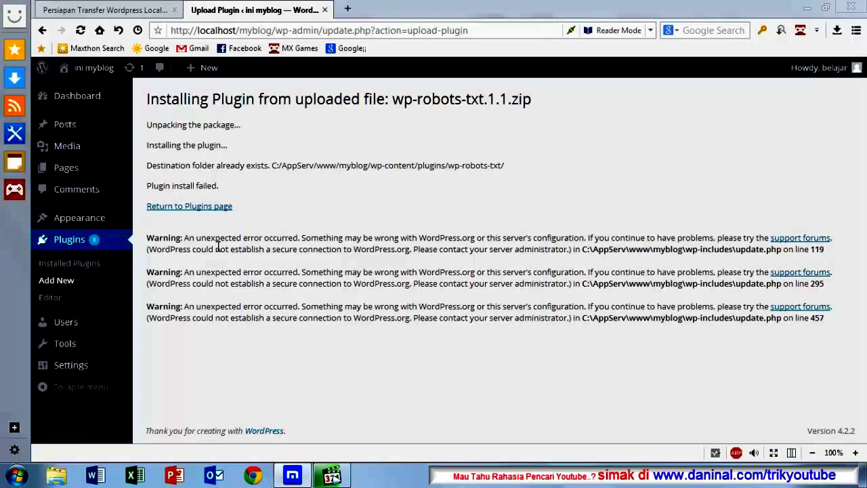
# Step: Return to the Installed Plugins list and check that WP Robots Txt 1.1 is active
pyautogui.click(201, 206)
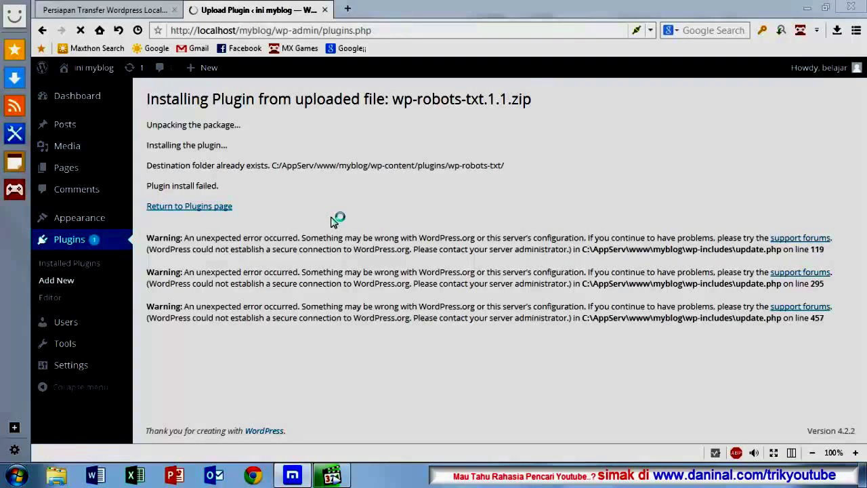
pyautogui.scroll(-1, 284, 231)
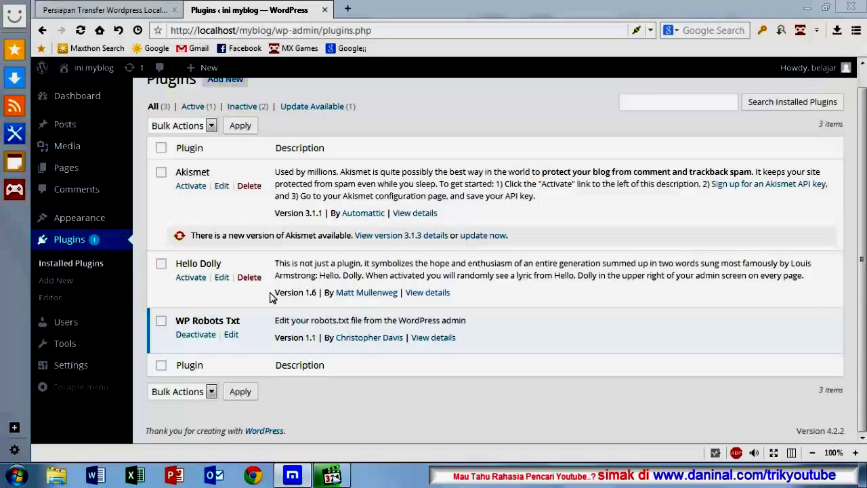
pyautogui.scroll(1, 270, 298)
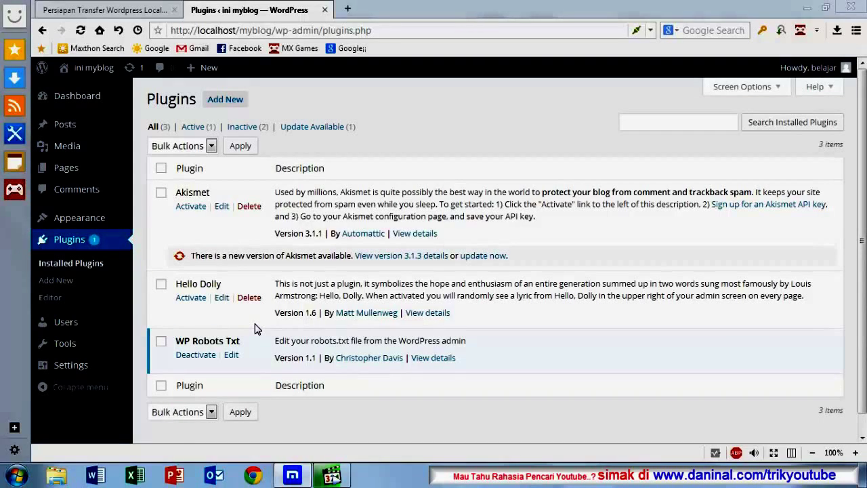
pyautogui.moveTo(75, 366)
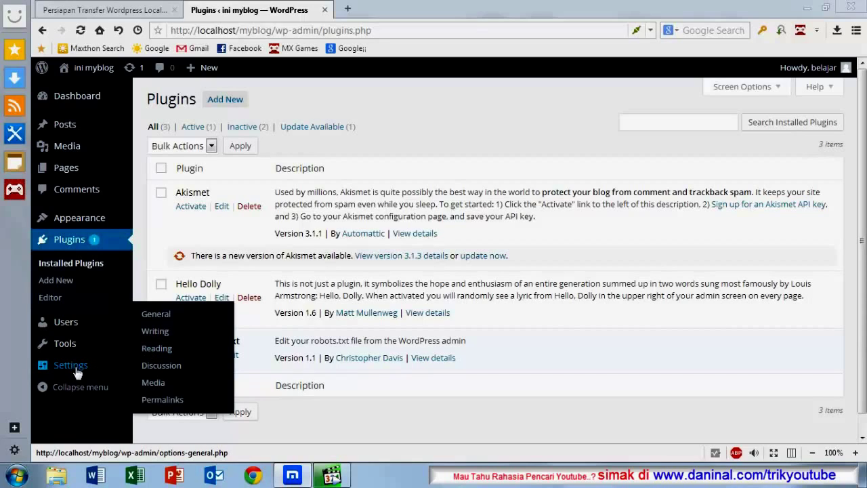
# Step: Go to the Permalink Settings page and look over the structure options
pyautogui.click(160, 401)
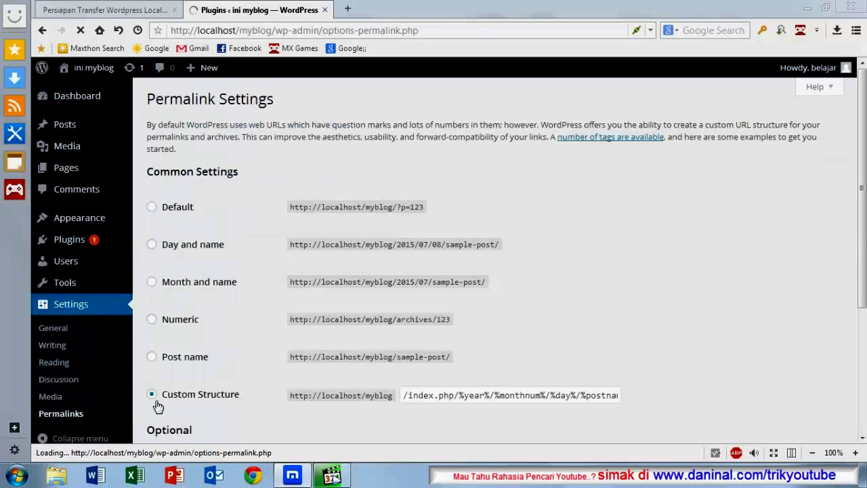
pyautogui.scroll(-3, 265, 341)
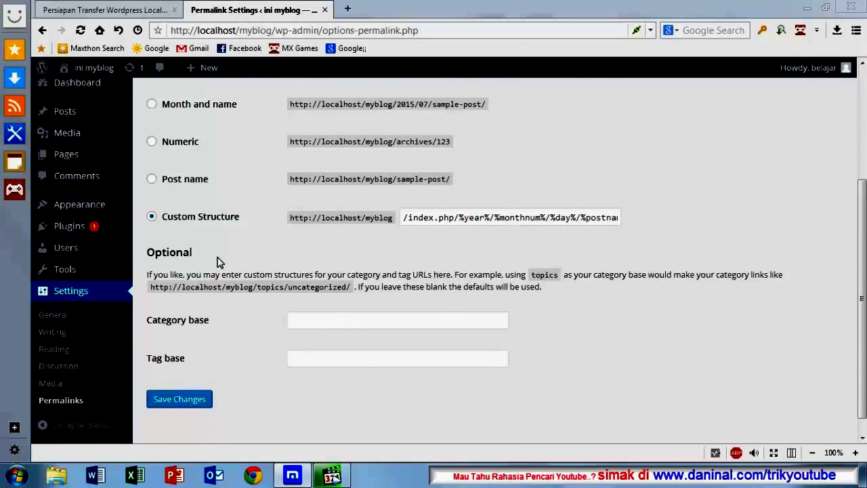
pyautogui.scroll(2, 217, 262)
pyautogui.scroll(-2, 224, 264)
pyautogui.scroll(-1, 224, 264)
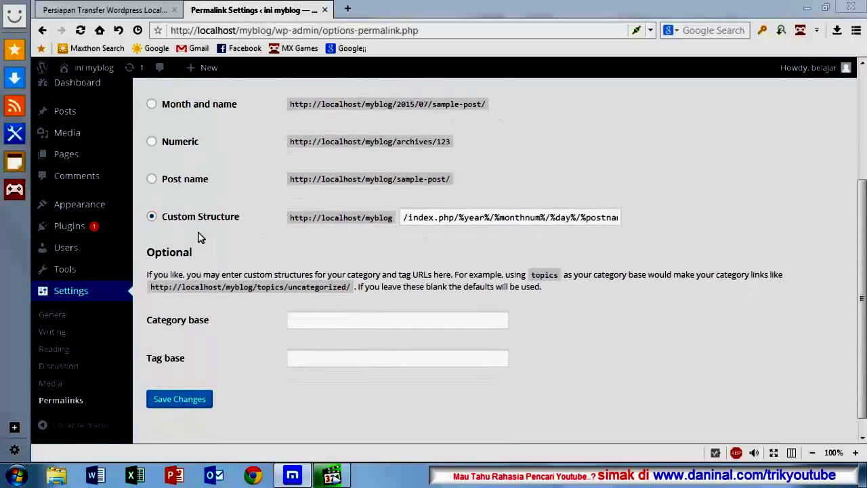
# Step: Switch permalinks to Post name (/%postname%/) and save the changes
pyautogui.click(152, 179)
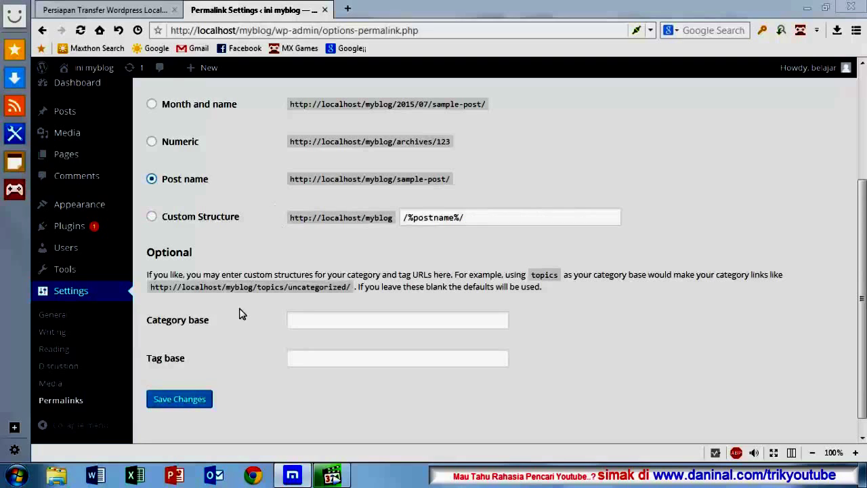
pyautogui.click(182, 405)
pyautogui.click(181, 400)
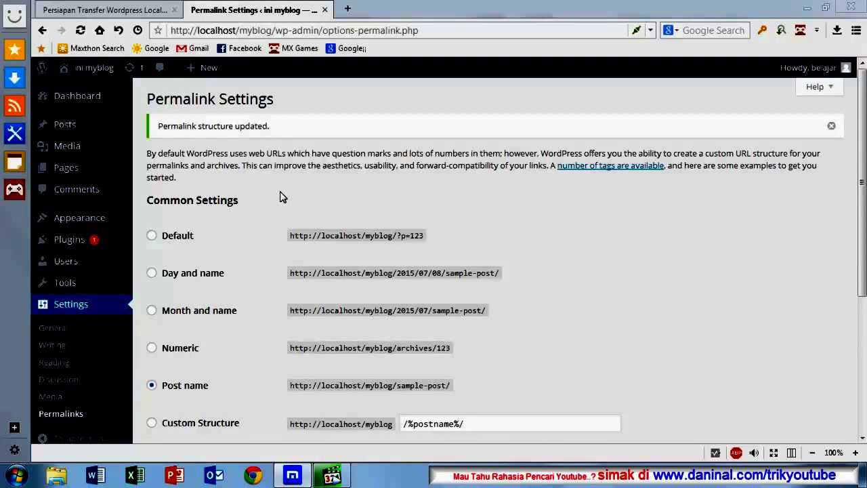
pyautogui.scroll(-2, 234, 250)
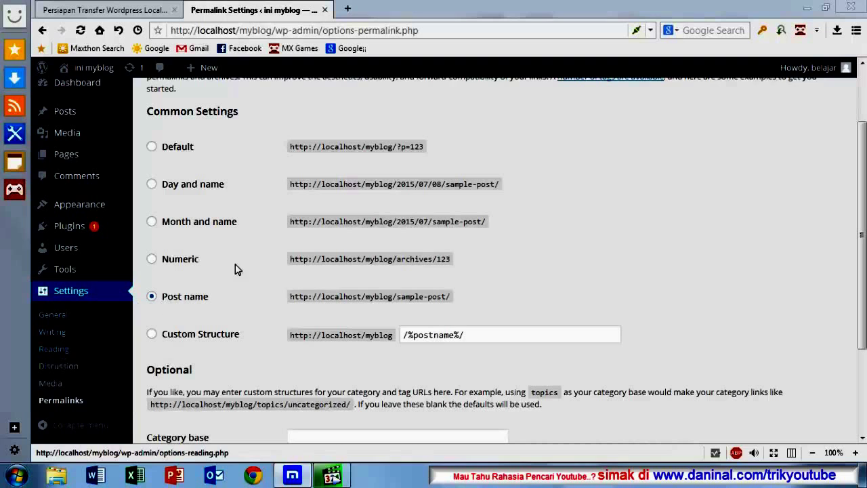
pyautogui.scroll(2, 246, 268)
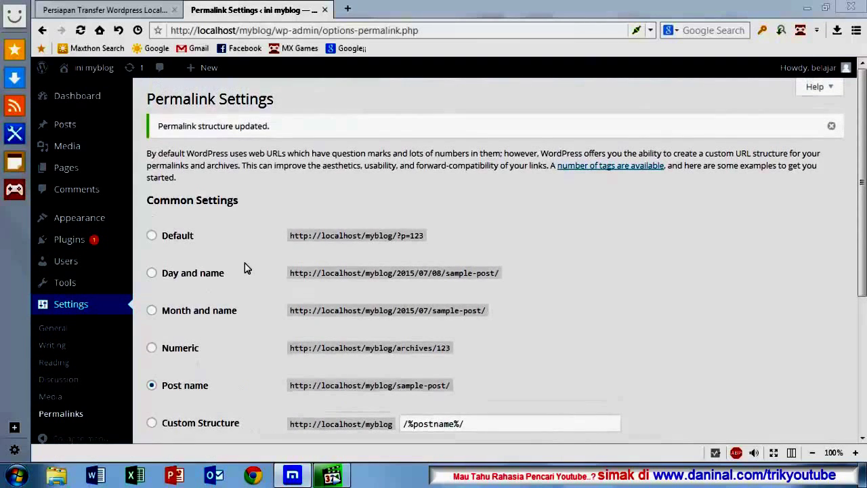
pyautogui.scroll(-5, 246, 268)
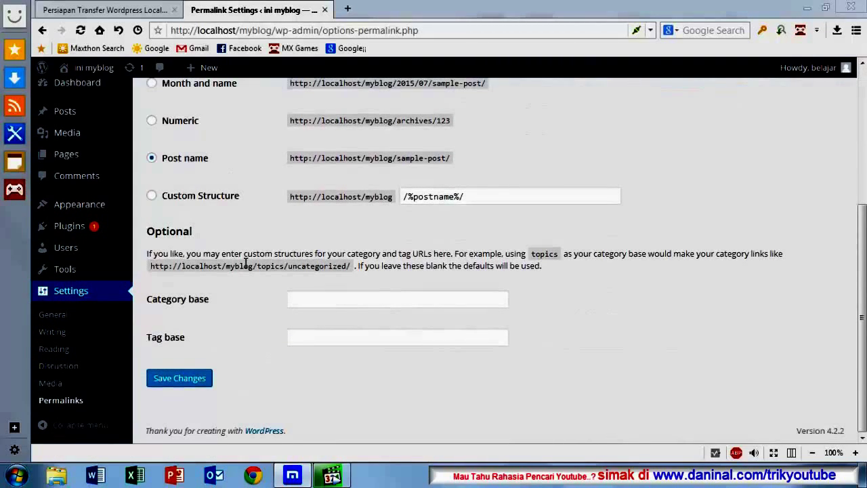
pyautogui.scroll(5, 246, 264)
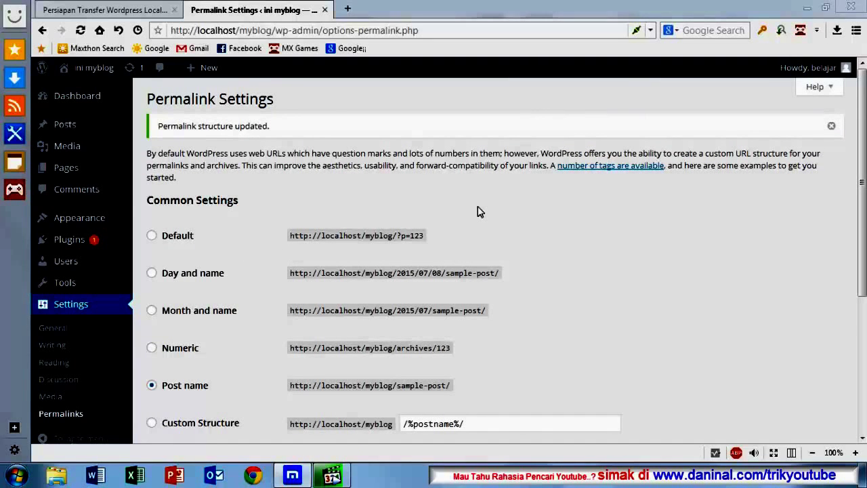
pyautogui.scroll(-4, 477, 212)
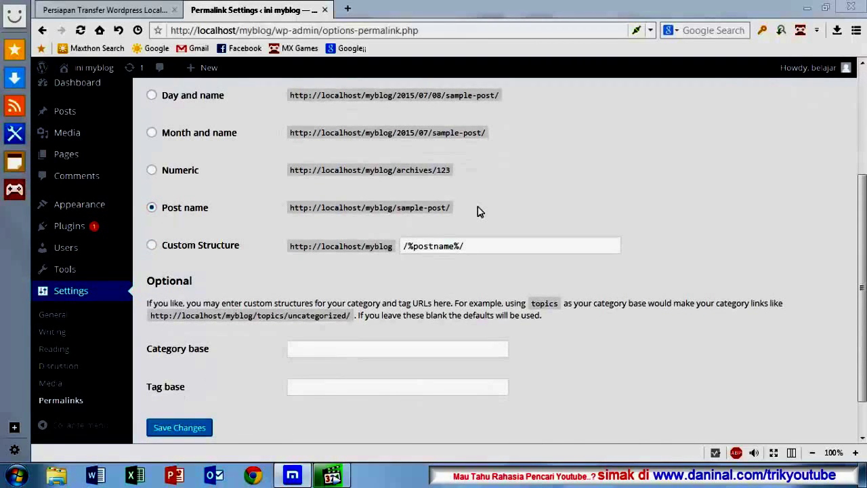
pyautogui.scroll(4, 477, 212)
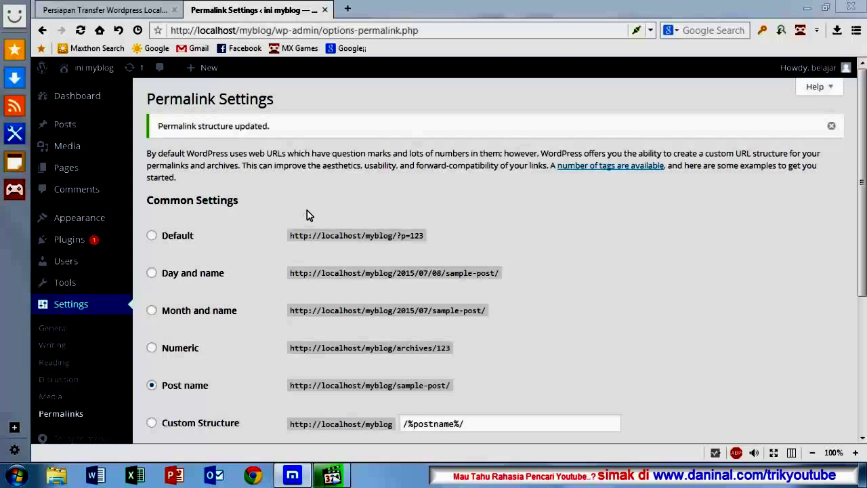
# Step: Go to Edit My Profile from the Howdy account menu and scroll through the Profile page
pyautogui.scroll(-2, 306, 213)
pyautogui.scroll(2, 306, 212)
pyautogui.moveTo(840, 70)
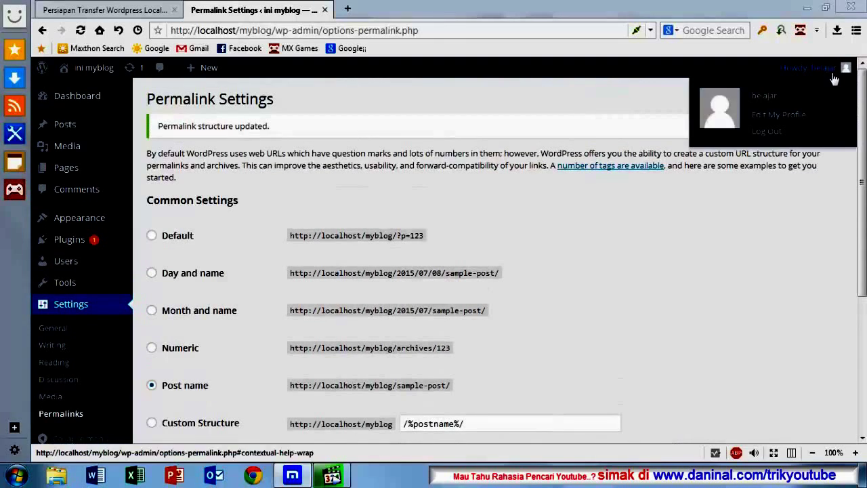
pyautogui.click(764, 100)
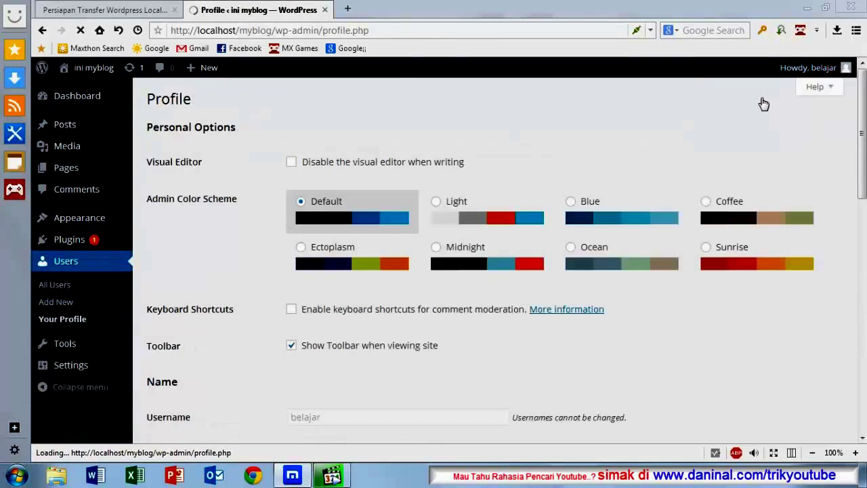
pyautogui.scroll(-2, 546, 213)
pyautogui.scroll(-8, 540, 215)
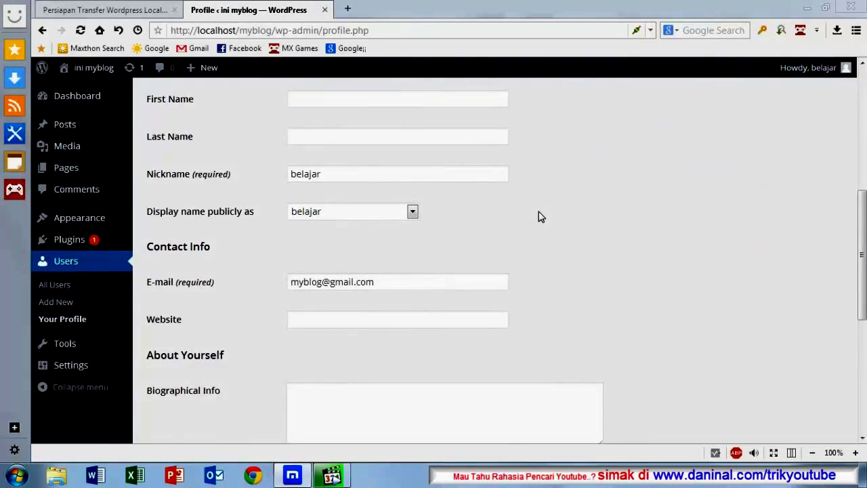
pyautogui.scroll(-1, 539, 216)
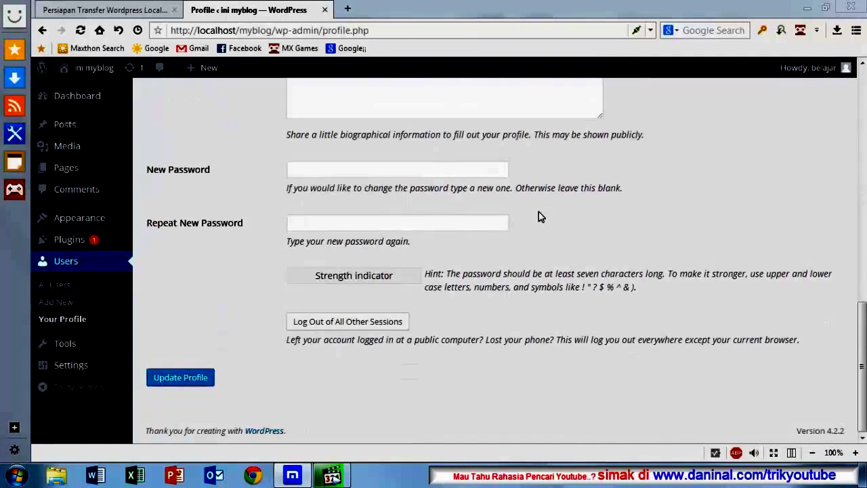
pyautogui.scroll(3, 540, 214)
pyautogui.scroll(-3, 540, 216)
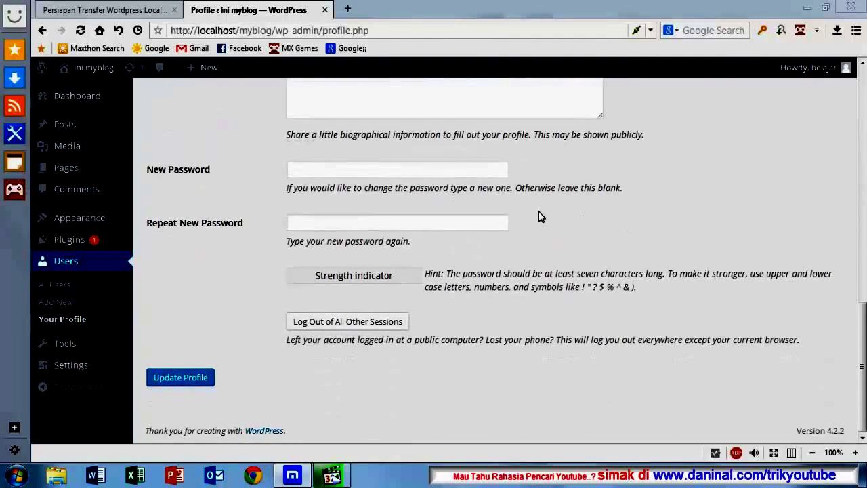
pyautogui.scroll(6, 540, 216)
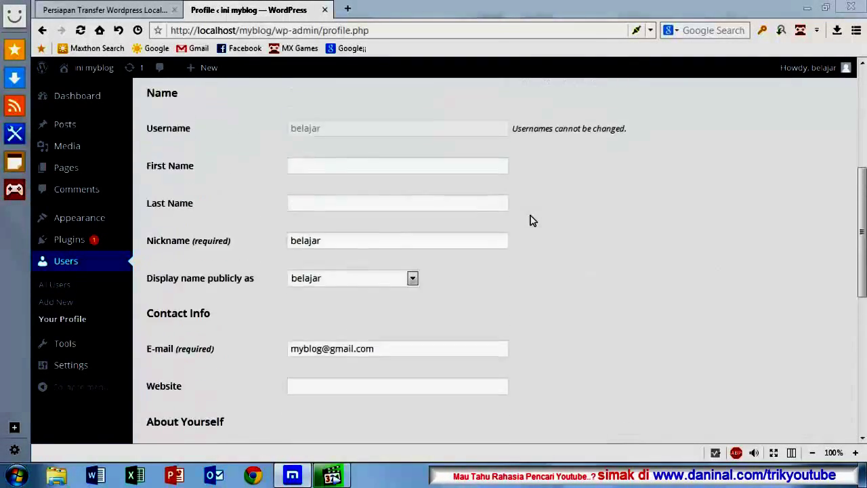
pyautogui.scroll(2, 531, 220)
pyautogui.scroll(-5, 521, 224)
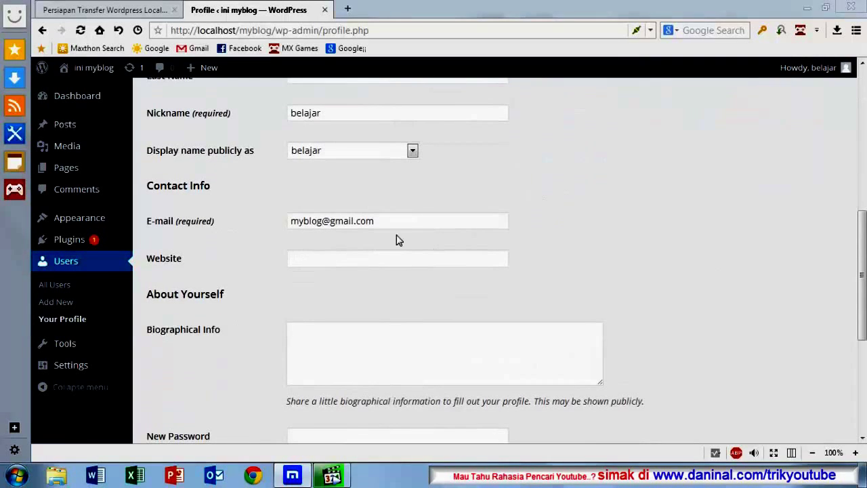
# Step: Go back to the Installed Plugins list
pyautogui.click(73, 243)
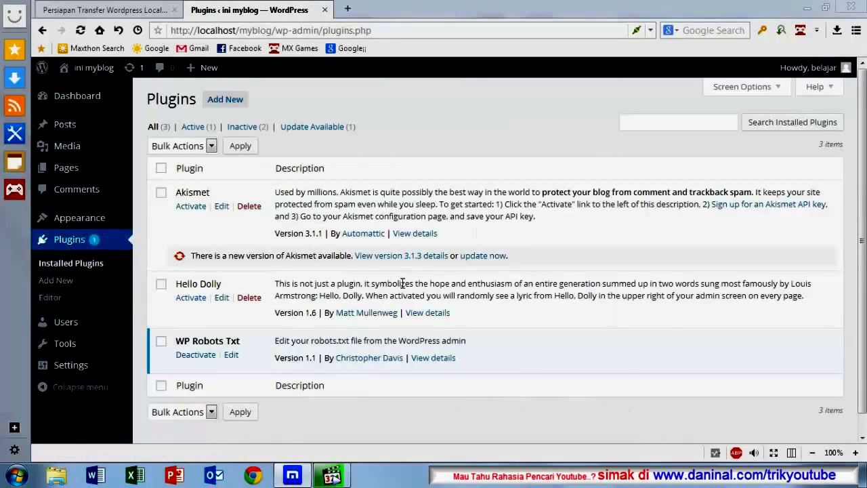
pyautogui.scroll(-1, 258, 330)
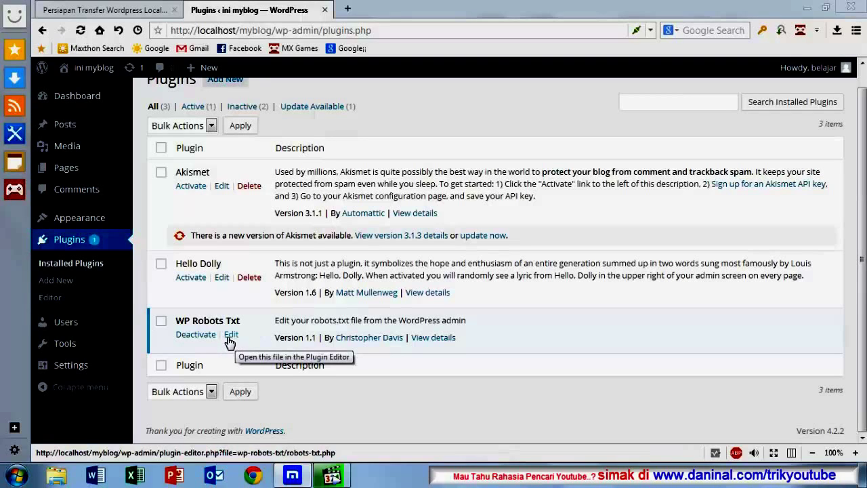
pyautogui.scroll(1, 107, 323)
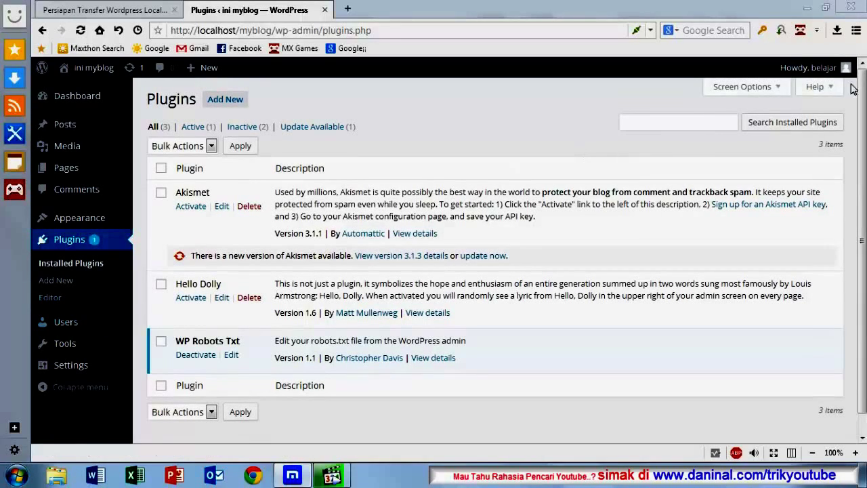
# Step: Reopen the Profile page from the account menu and review its Personal Options
pyautogui.moveTo(820, 67)
pyautogui.click(779, 114)
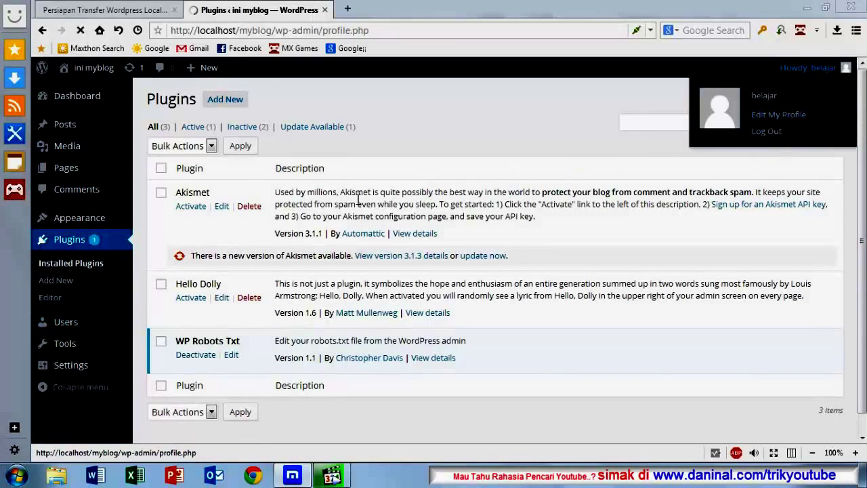
pyautogui.scroll(-5, 361, 222)
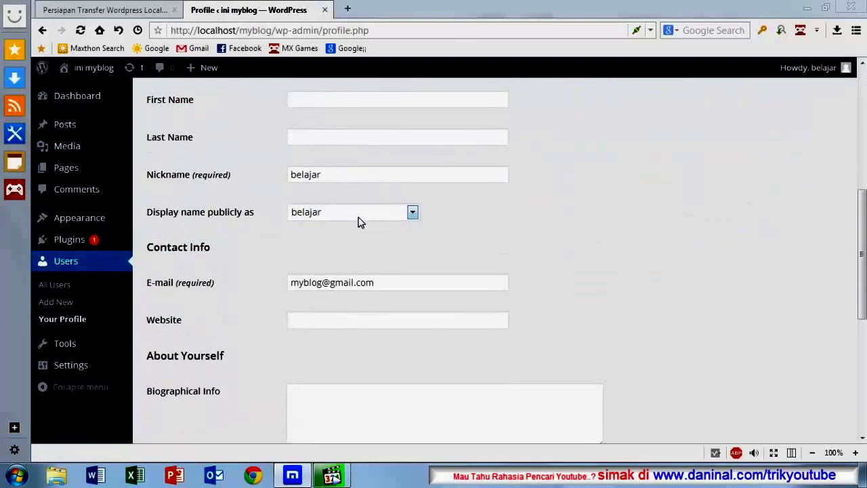
pyautogui.scroll(-5, 360, 222)
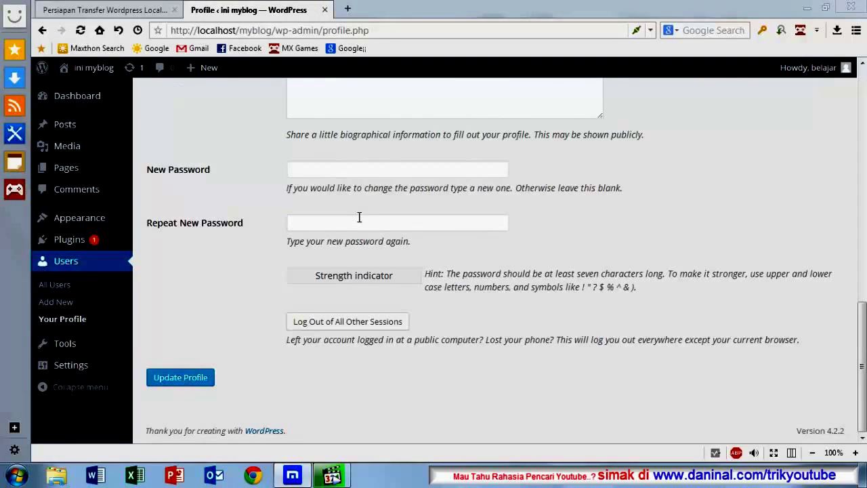
pyautogui.scroll(3, 298, 228)
pyautogui.scroll(5, 297, 230)
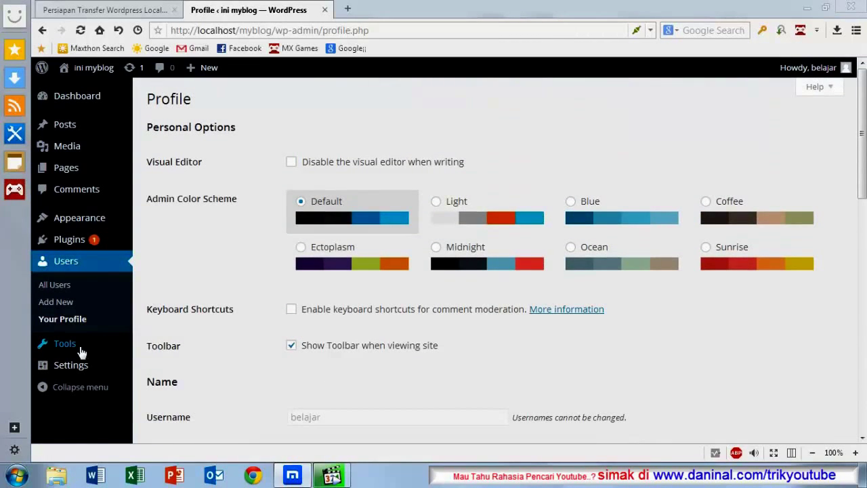
pyautogui.moveTo(66, 366)
pyautogui.click(162, 360)
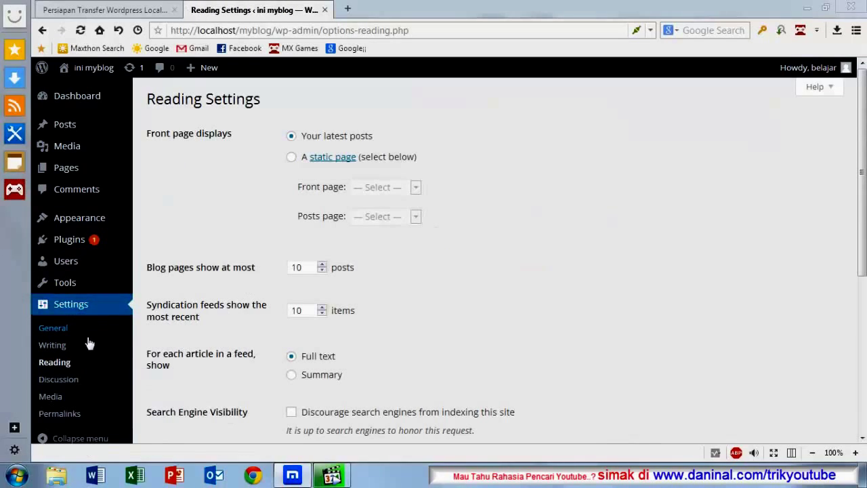
pyautogui.scroll(-4, 338, 352)
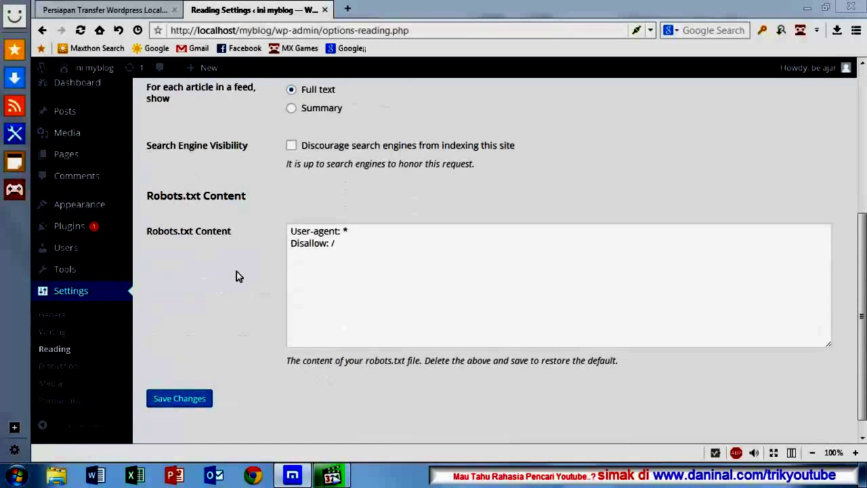
pyautogui.scroll(1, 236, 271)
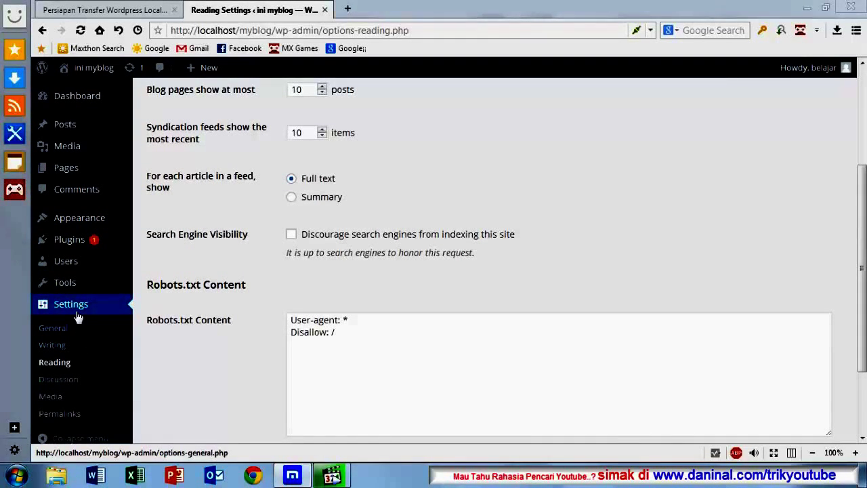
pyautogui.moveTo(73, 244)
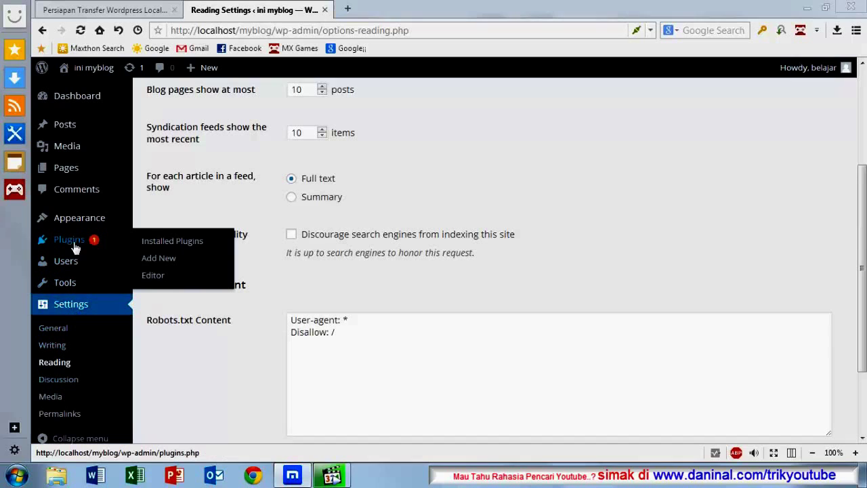
pyautogui.click(158, 245)
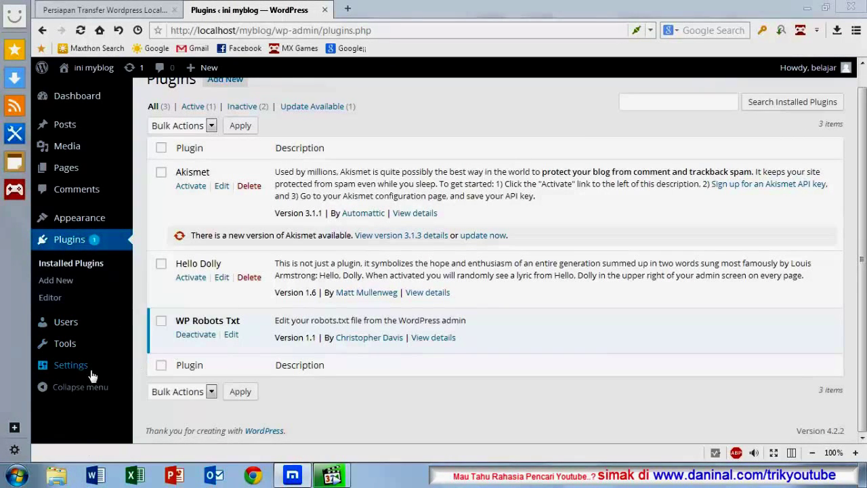
pyautogui.moveTo(117, 367)
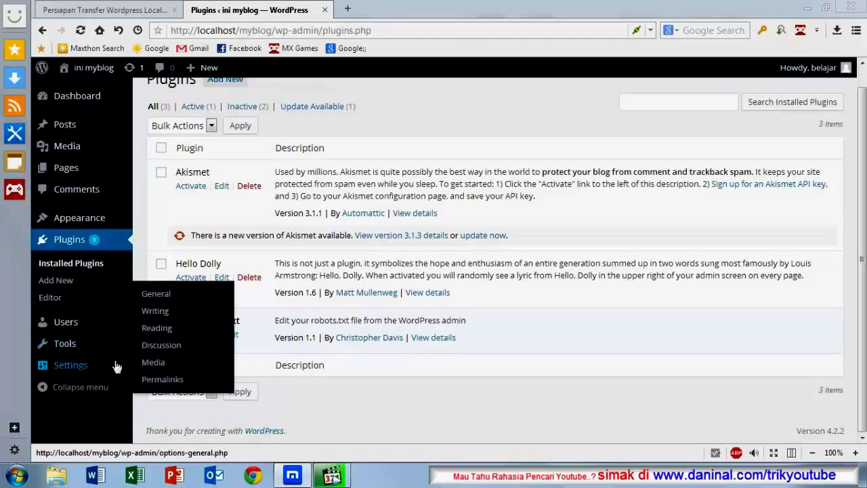
pyautogui.click(167, 329)
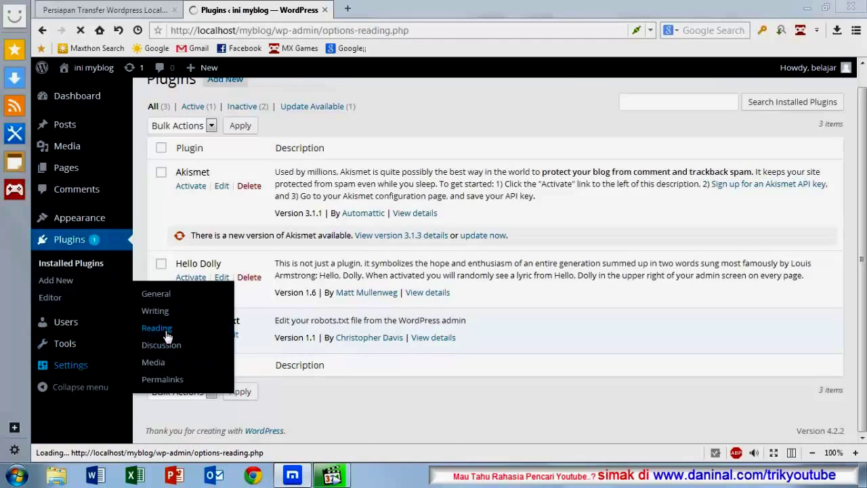
pyautogui.scroll(-4, 401, 312)
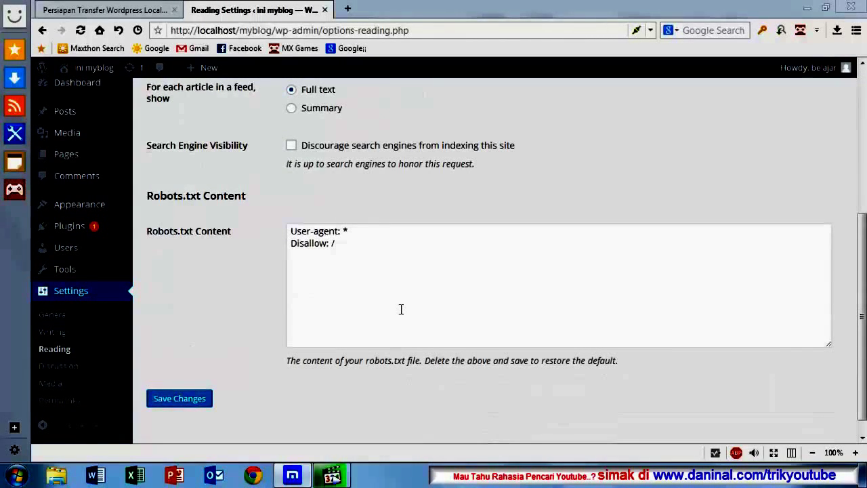
pyautogui.scroll(-1, 401, 309)
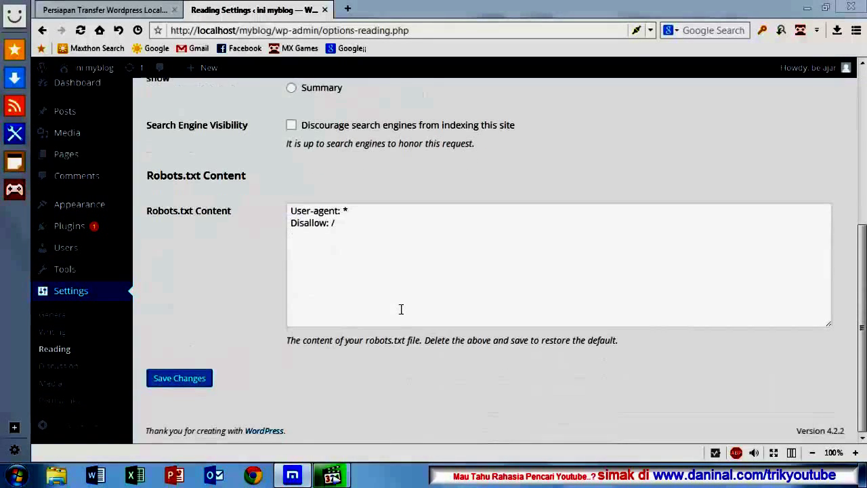
pyautogui.scroll(2, 401, 309)
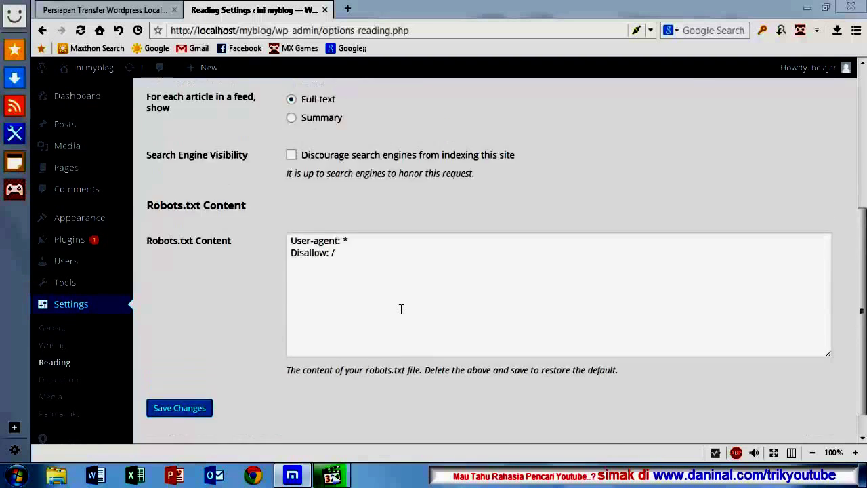
pyautogui.scroll(-2, 400, 309)
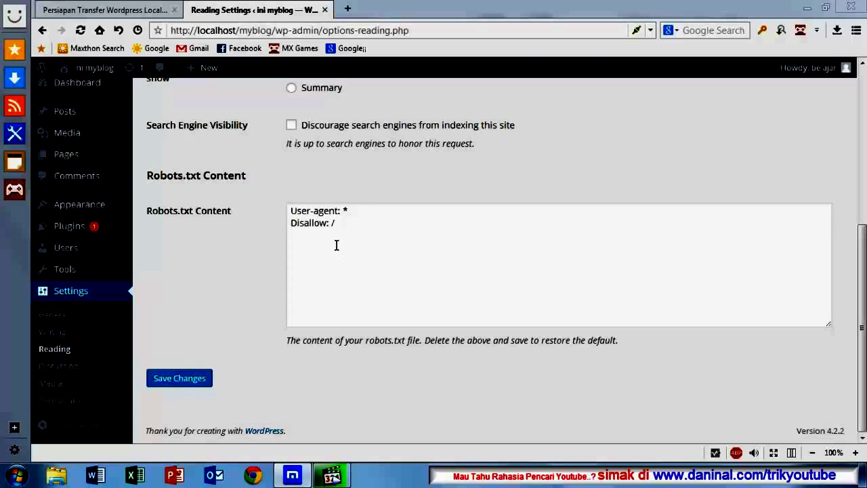
# Step: Remove the '/' after 'Disallow:' in the robots.txt content and save the Reading Settings
pyautogui.click(331, 222)
pyautogui.write('/')
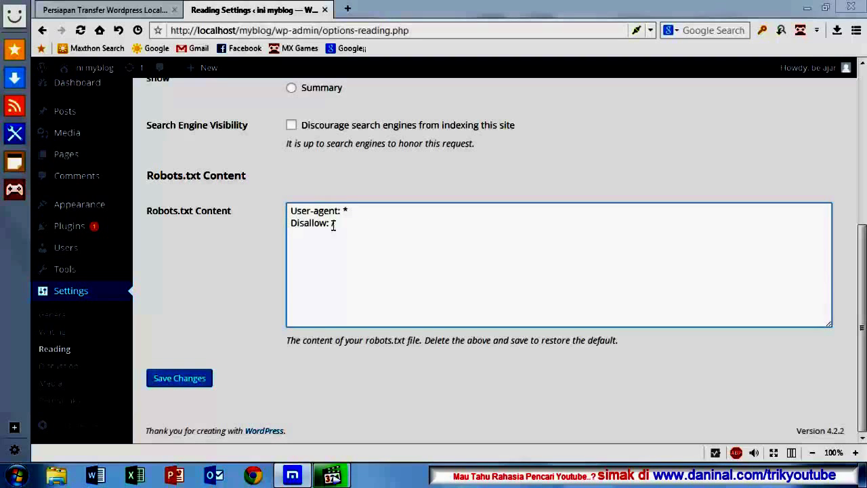
pyautogui.doubleClick(332, 223)
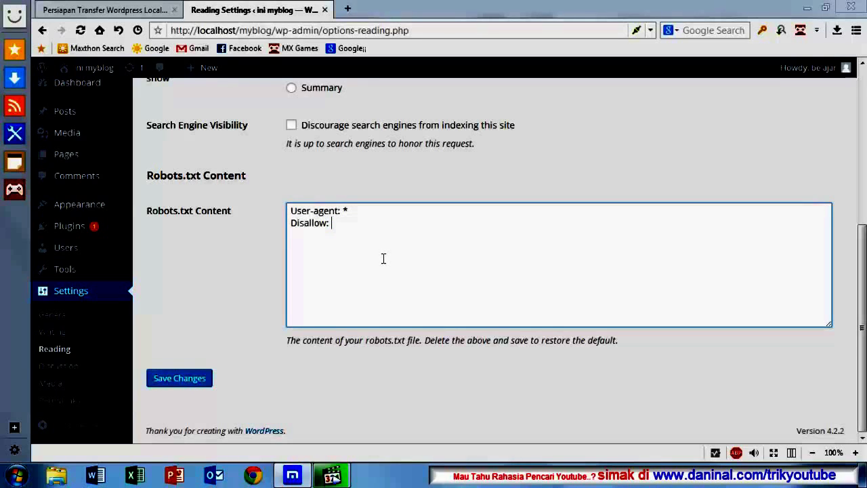
pyautogui.click(223, 300)
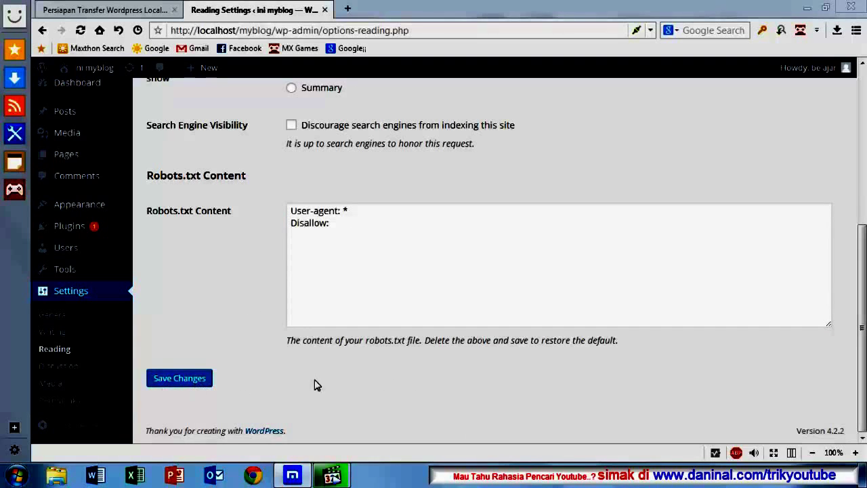
pyautogui.click(191, 381)
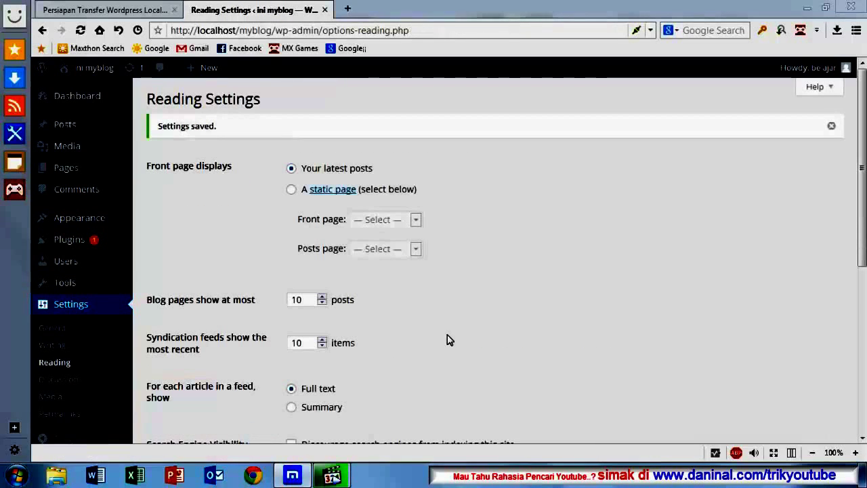
pyautogui.scroll(-5, 447, 338)
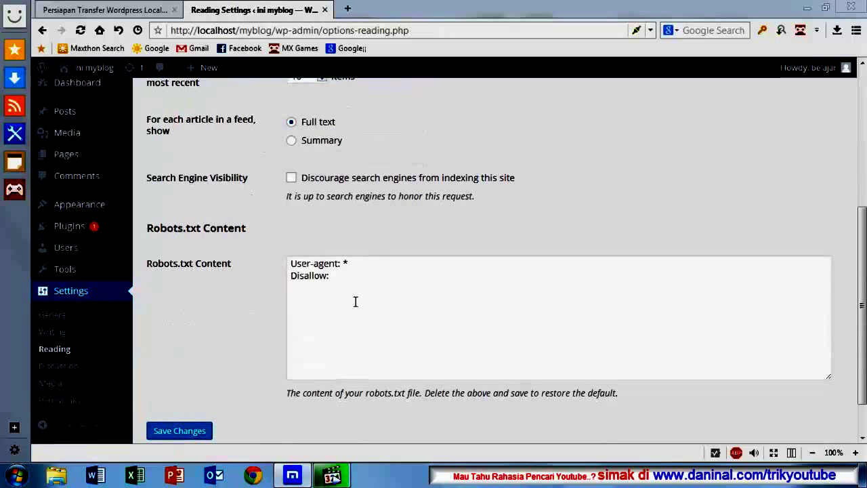
pyautogui.scroll(2, 247, 279)
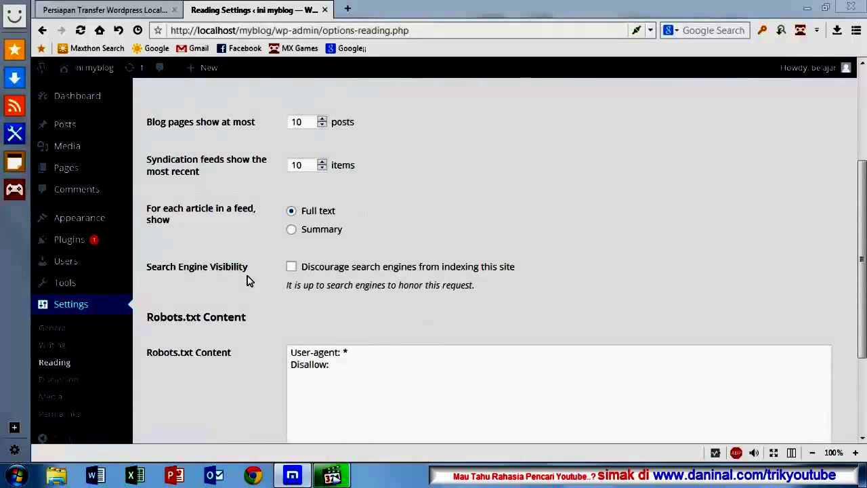
pyautogui.scroll(2, 246, 279)
pyautogui.scroll(2, 247, 279)
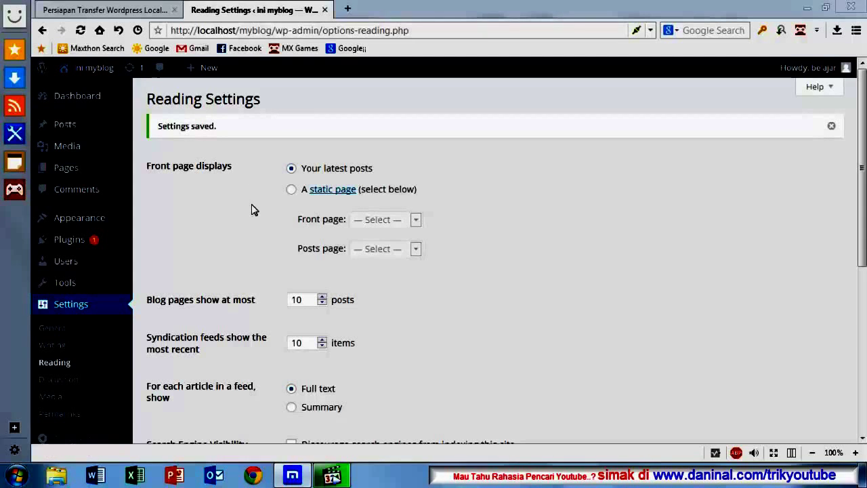
pyautogui.scroll(-1, 256, 230)
pyautogui.scroll(-4, 255, 235)
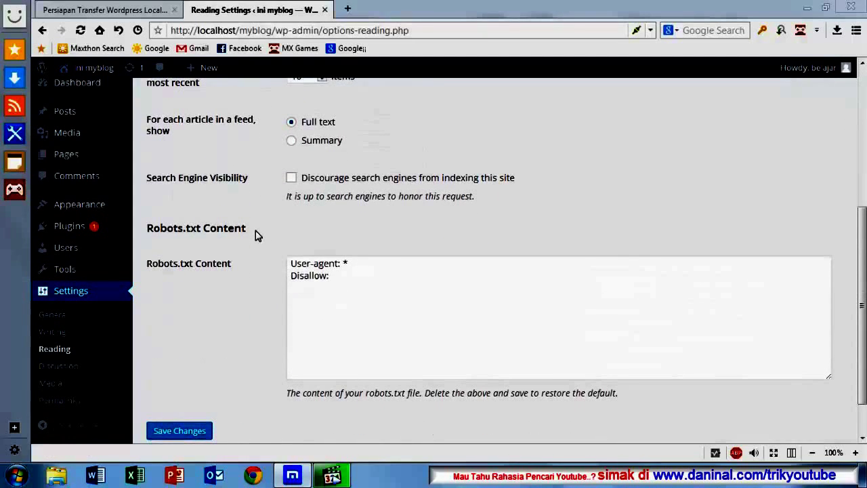
pyautogui.scroll(5, 255, 235)
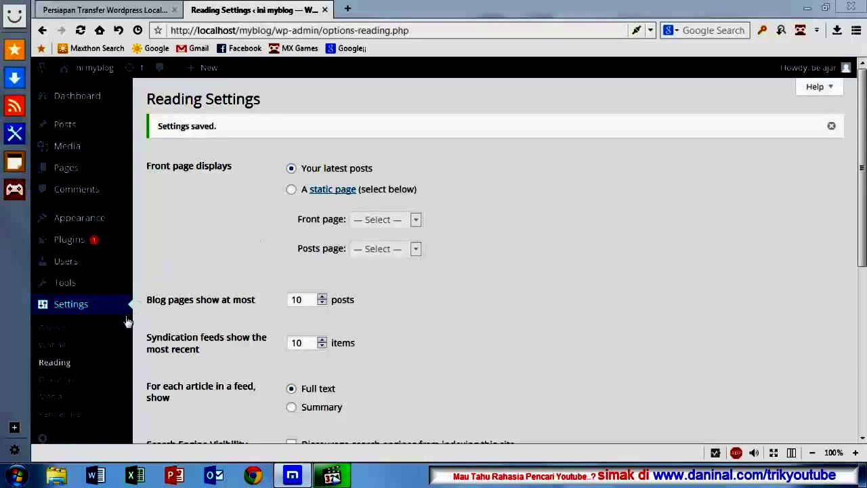
# Step: Copy the myblog folder from C:\AppServ\www, then minimize Explorer and the browser
pyautogui.click(57, 479)
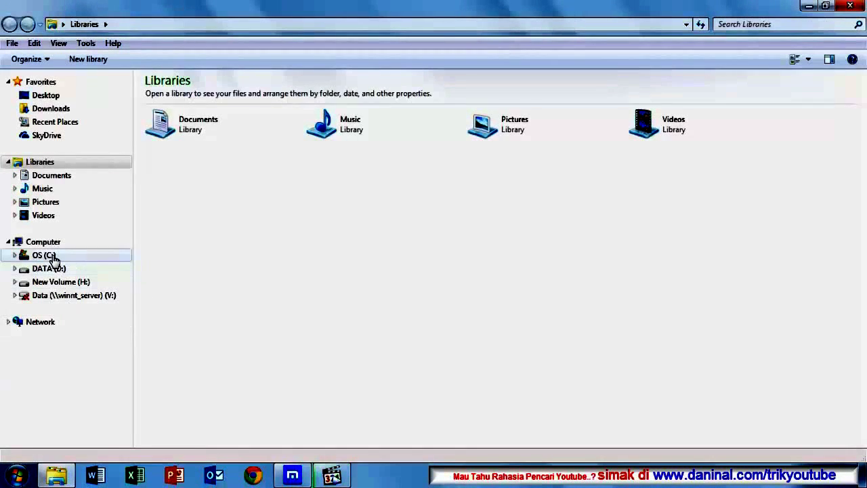
pyautogui.click(48, 255)
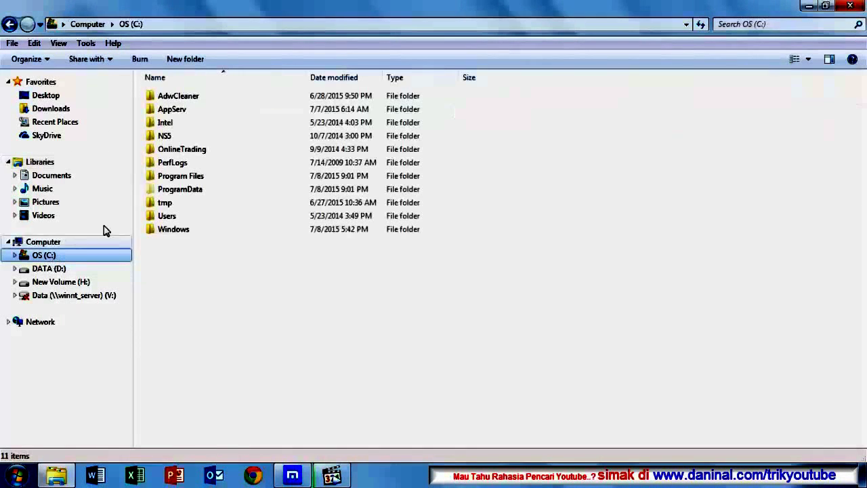
pyautogui.doubleClick(175, 112)
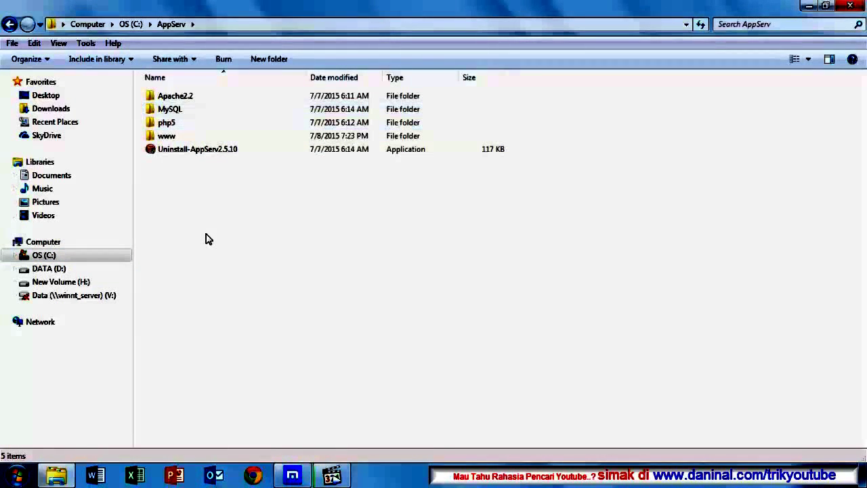
pyautogui.doubleClick(166, 136)
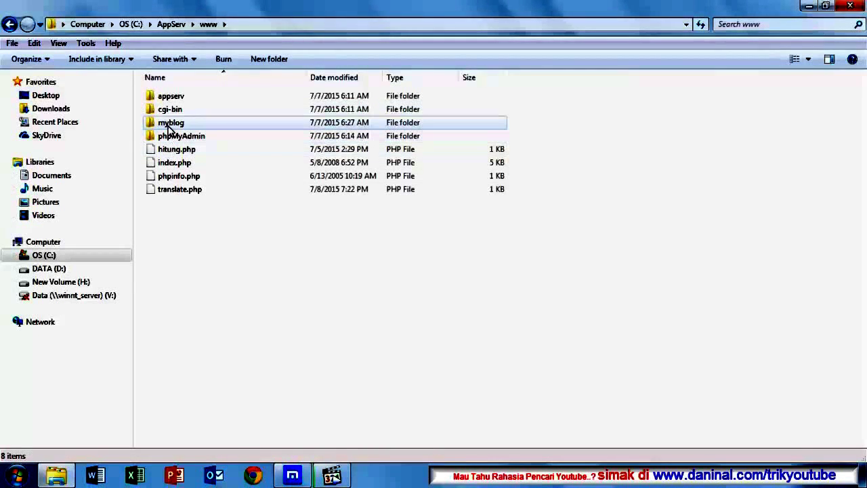
pyautogui.click(166, 122)
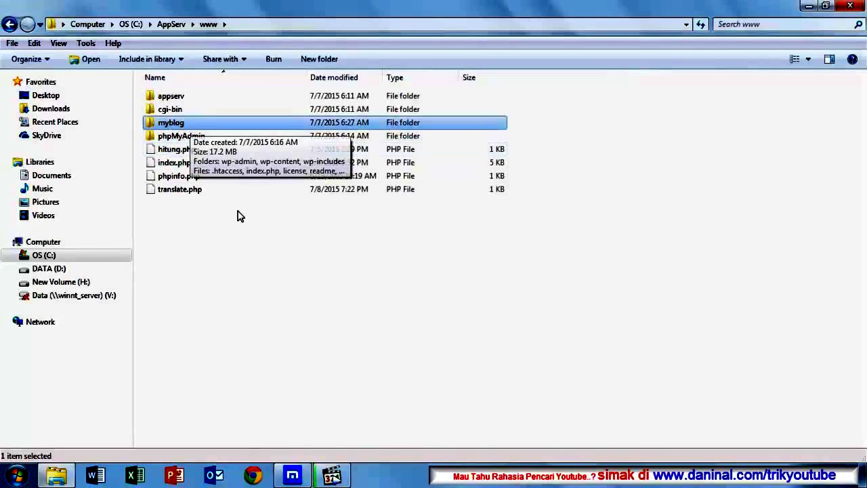
pyautogui.click(201, 207)
pyautogui.click(179, 124)
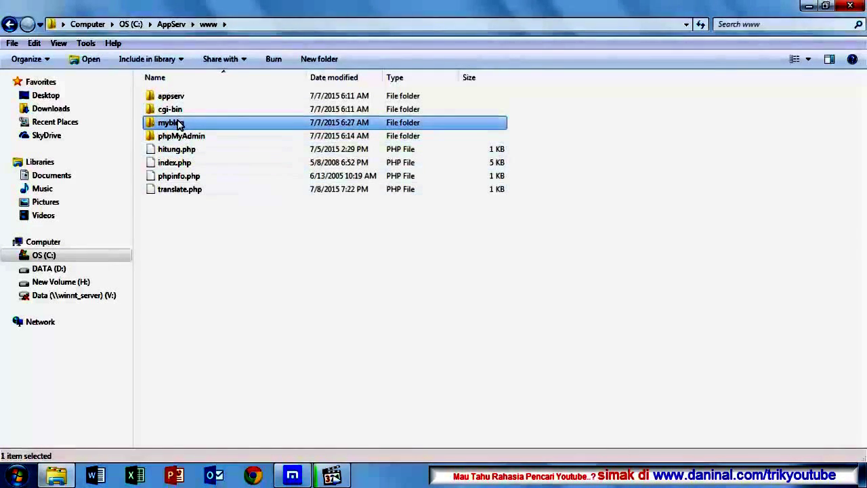
pyautogui.rightClick(179, 124)
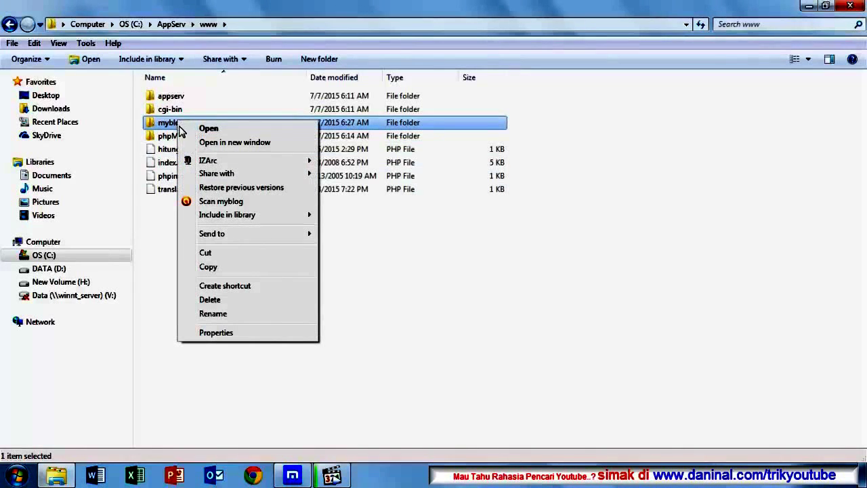
pyautogui.click(211, 269)
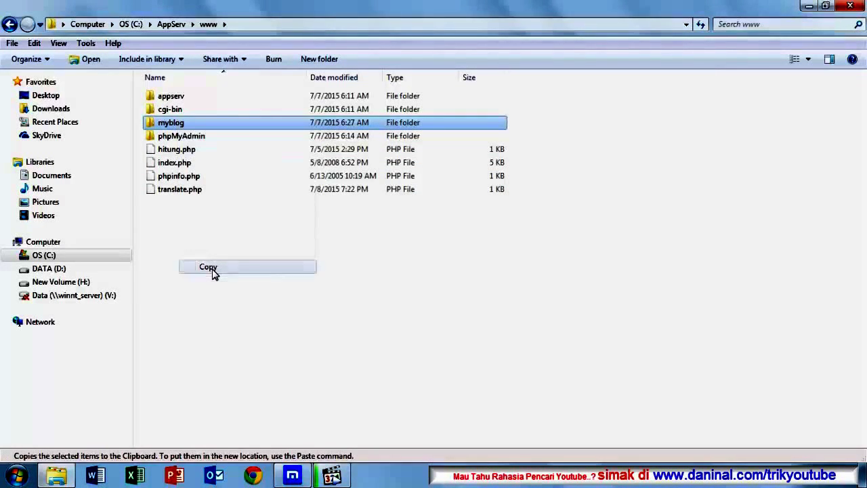
pyautogui.click(807, 7)
pyautogui.click(807, 9)
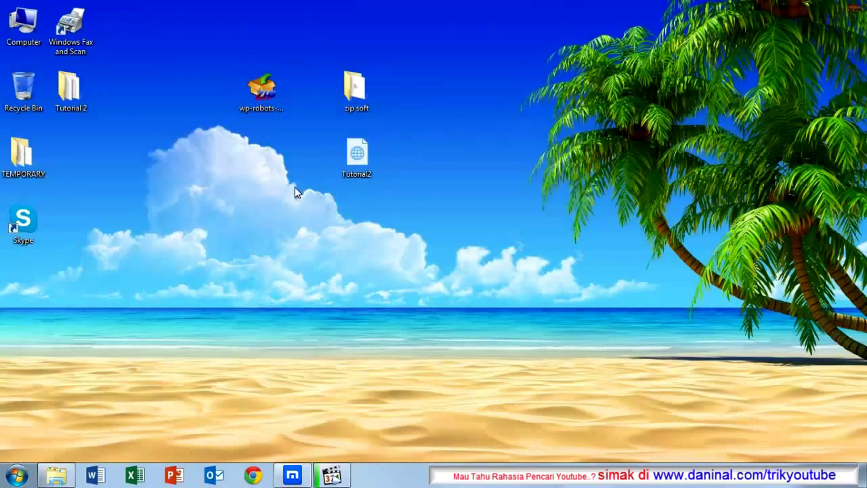
# Step: Paste the myblog folder onto the desktop, continuing past the File Access Denied prompt
pyautogui.rightClick(229, 164)
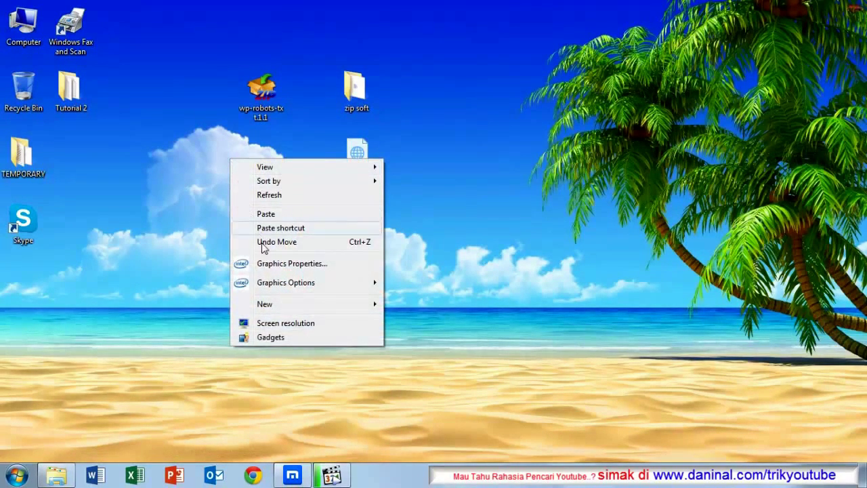
pyautogui.click(262, 214)
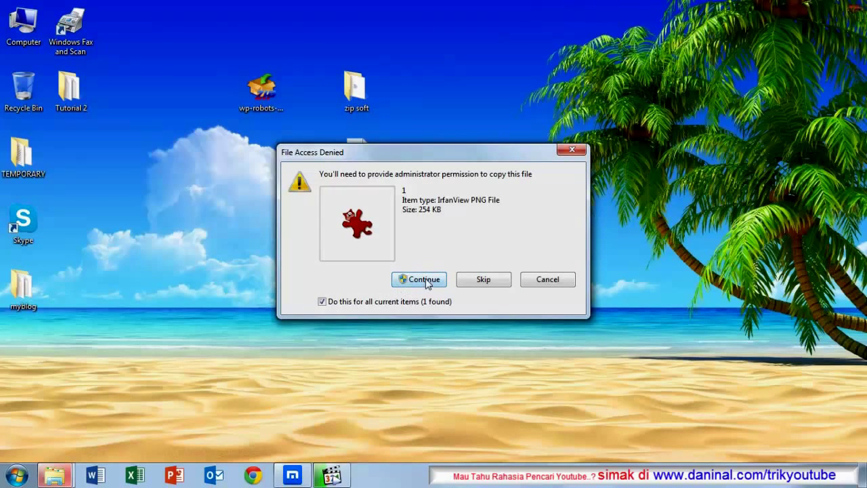
pyautogui.click(425, 279)
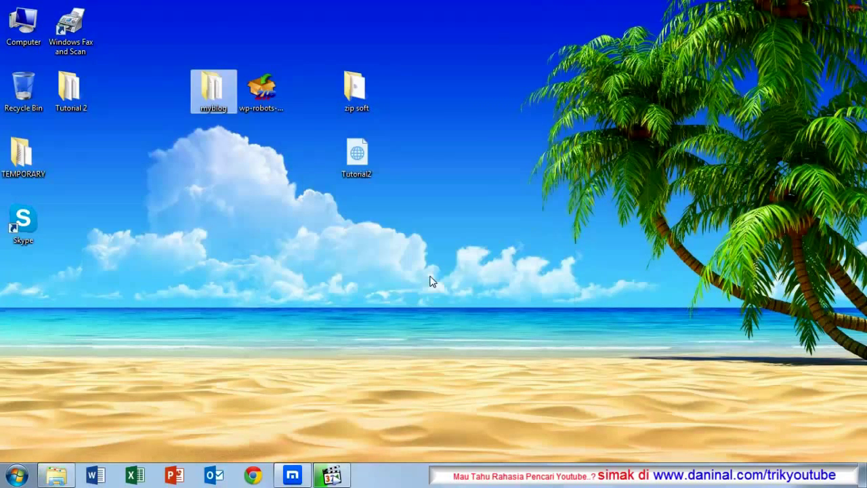
# Step: Compress the myblog folder into myblog.zip with IZArc's Add to Archive File
pyautogui.moveTo(211, 91); pyautogui.dragTo(270, 158)
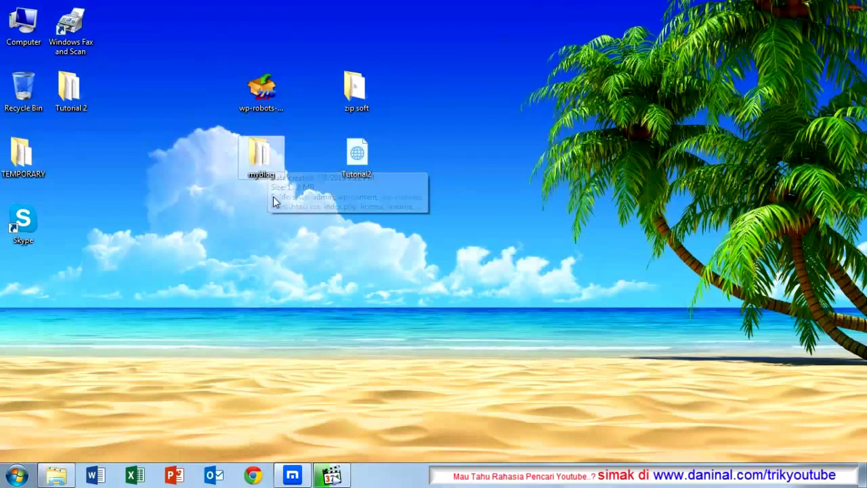
pyautogui.rightClick(261, 162)
pyautogui.click(254, 212)
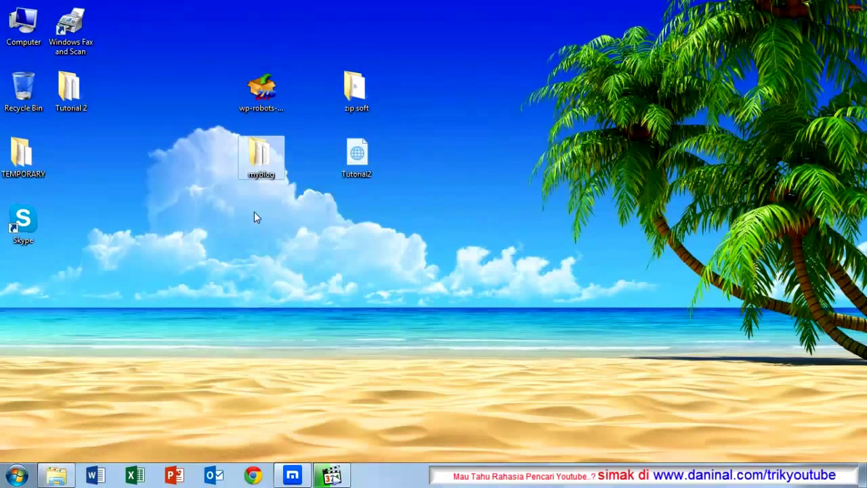
pyautogui.rightClick(261, 167)
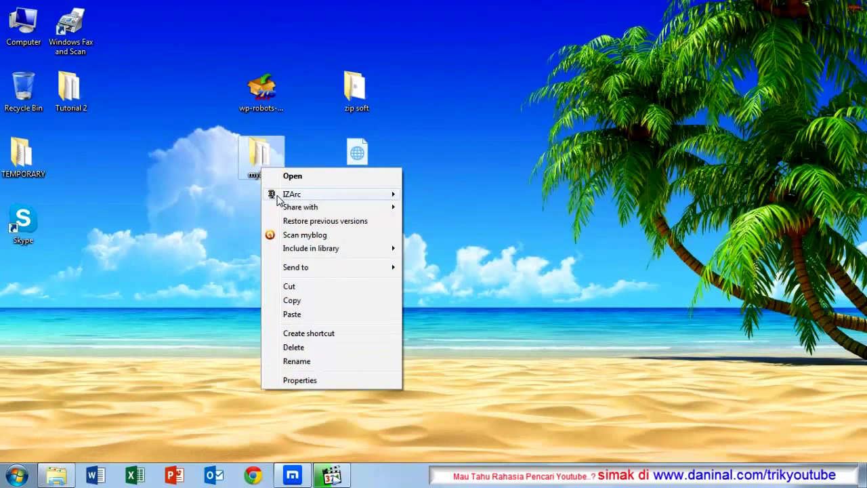
pyautogui.moveTo(278, 196)
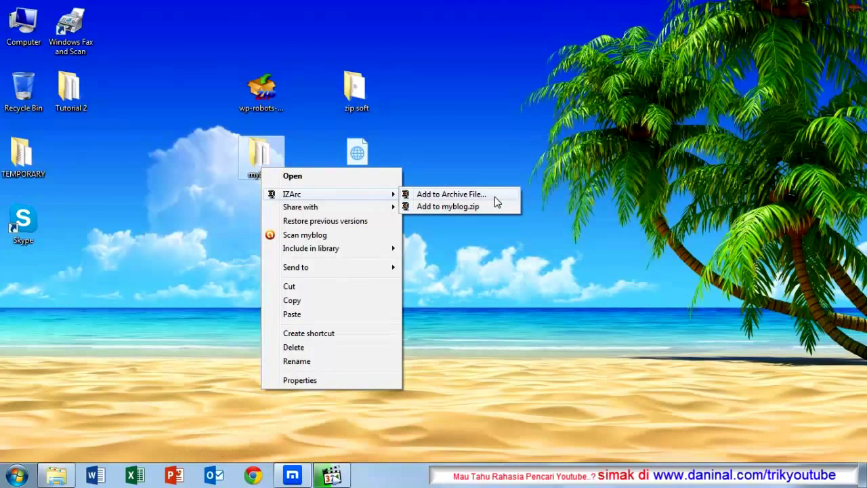
pyautogui.click(433, 195)
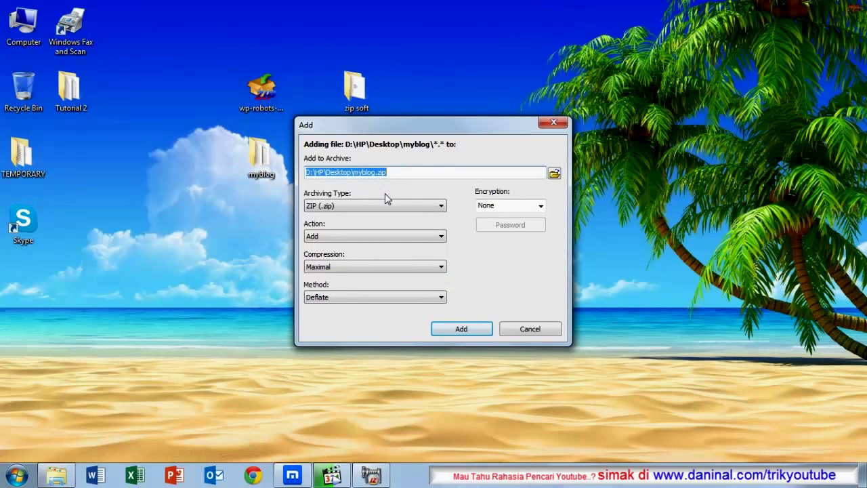
pyautogui.click(461, 329)
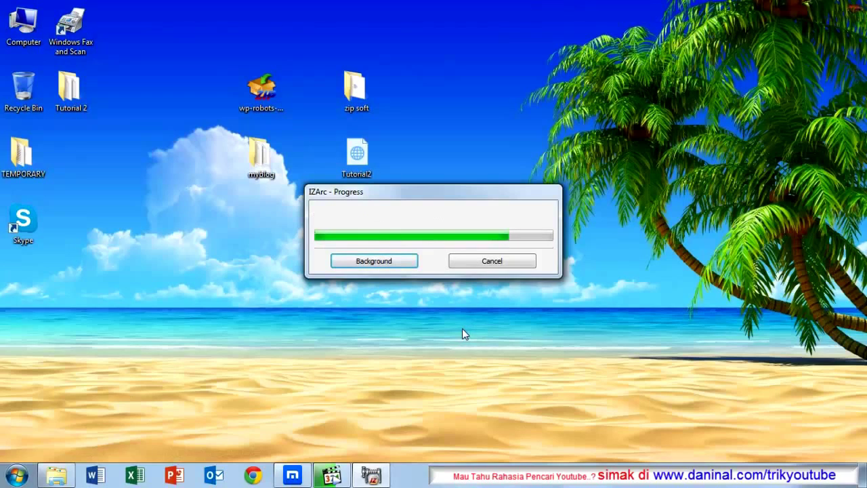
# Step: Move the myblog.zip archive beside the zip soft folder on the desktop
pyautogui.moveTo(33, 289); pyautogui.dragTo(418, 95)
pyautogui.click(422, 125)
pyautogui.click(419, 144)
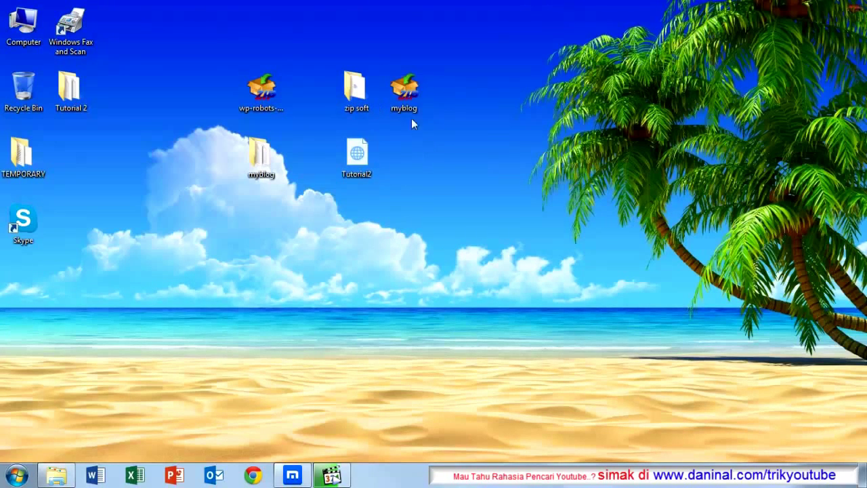
# Step: Restore the Maxthon window showing WordPress Reading Settings from the taskbar
pyautogui.click(407, 93)
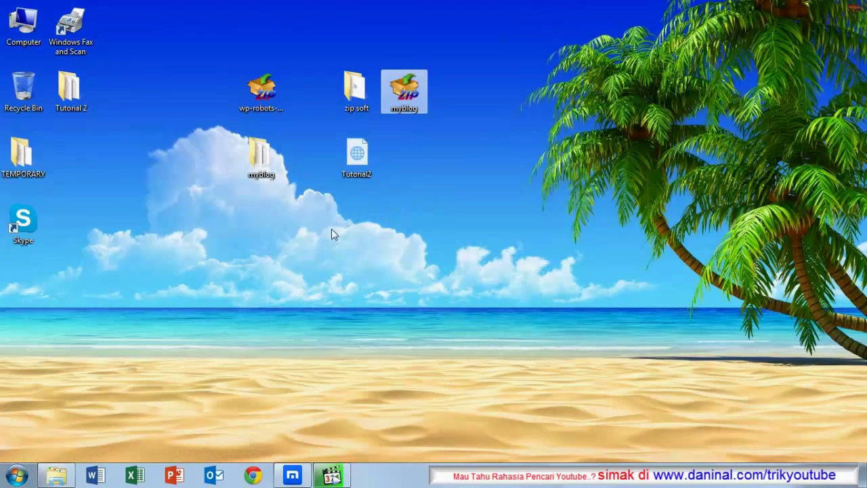
pyautogui.click(292, 475)
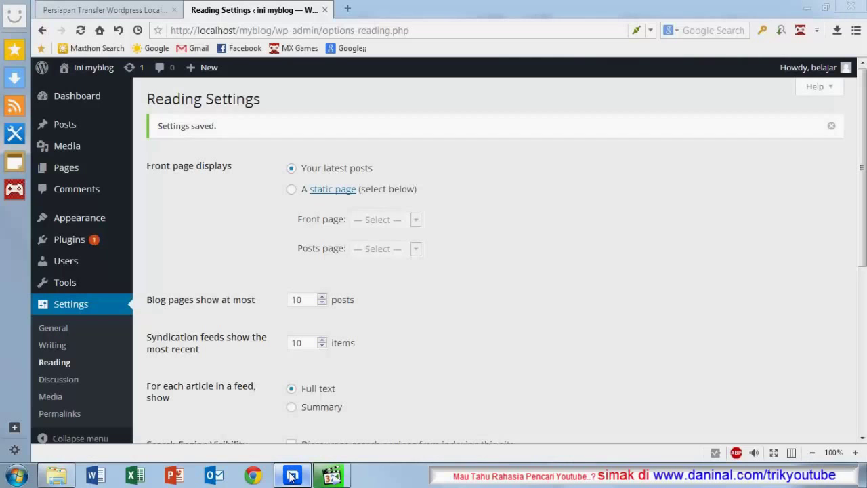
# Step: In a new tab, go to localhost/phpmyadmin
pyautogui.click(347, 10)
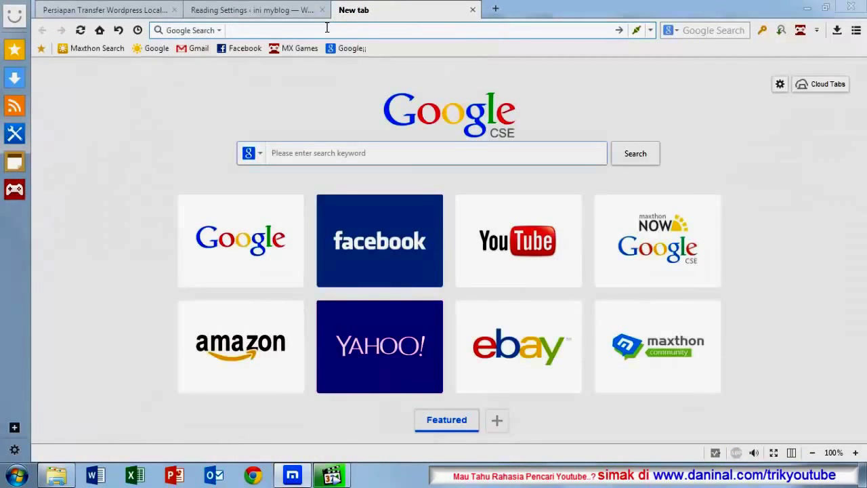
pyautogui.write('lo')
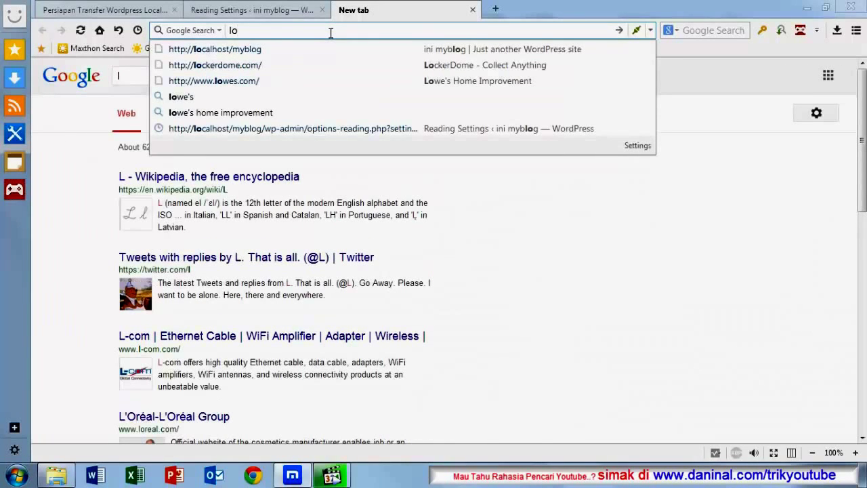
pyautogui.write('ca')
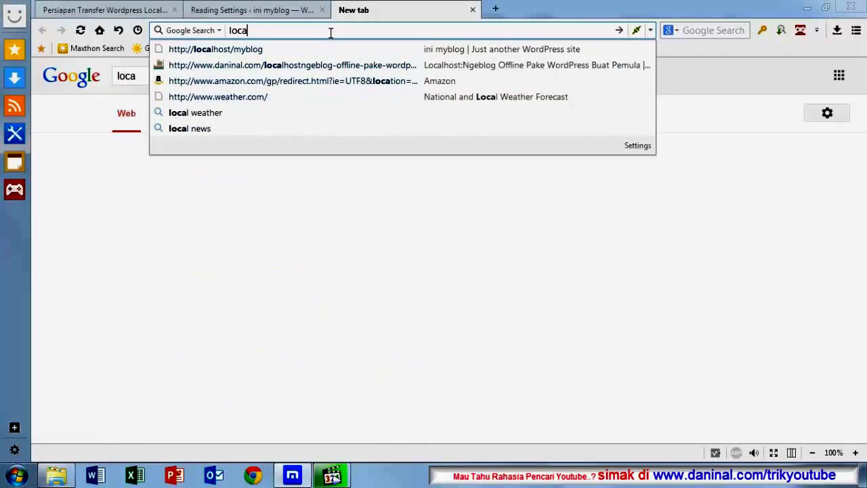
pyautogui.write('lhost')
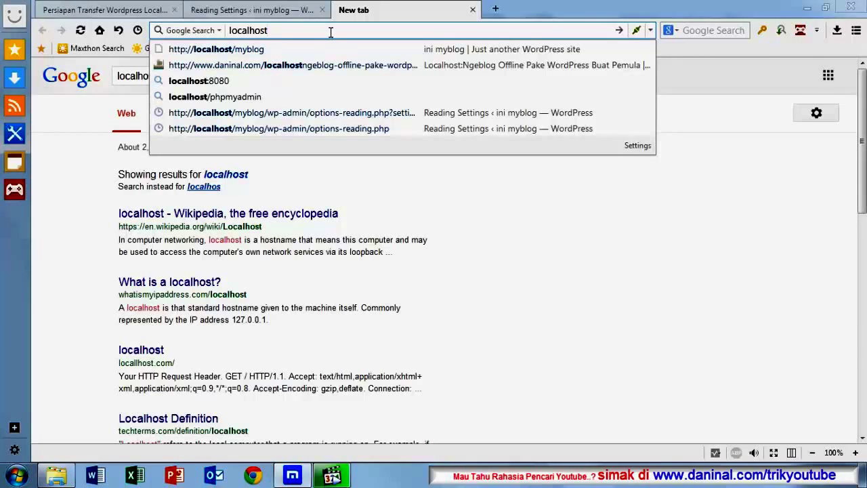
pyautogui.click(218, 97)
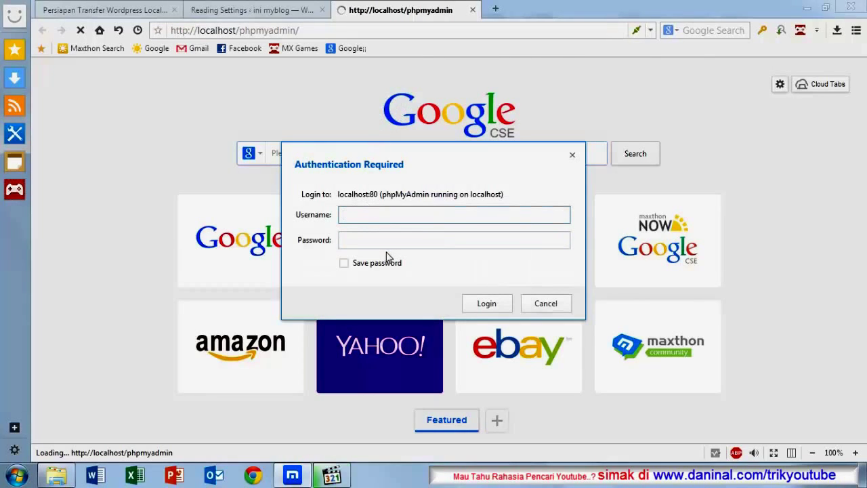
# Step: Log in to phpMyAdmin with a saved password and open the myblog database with its 11 tables
pyautogui.write('oot')
pyautogui.click(392, 242)
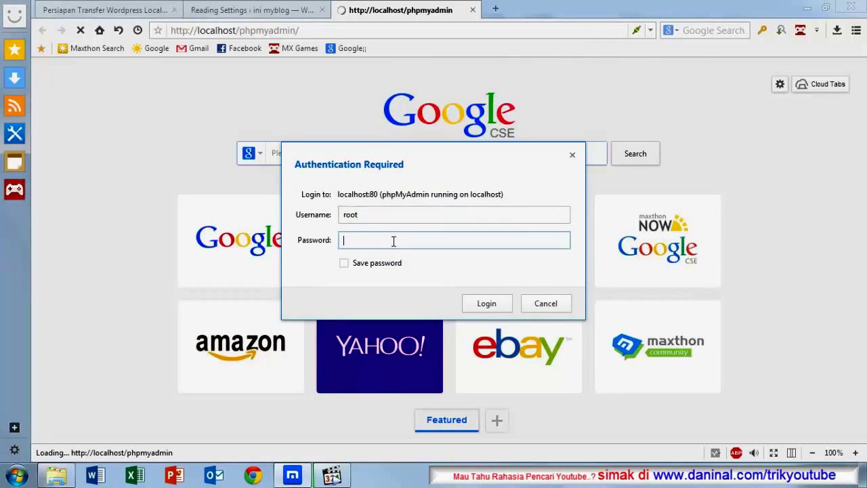
pyautogui.write('root')
pyautogui.click(344, 264)
pyautogui.click(489, 304)
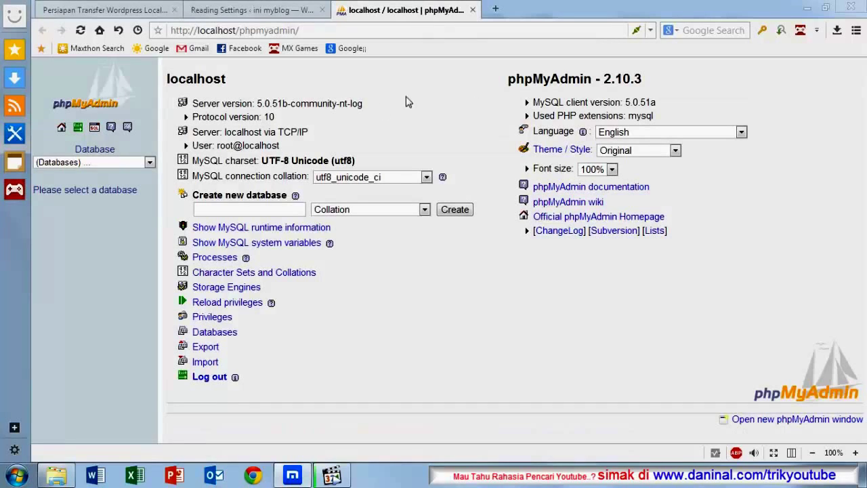
pyautogui.click(151, 162)
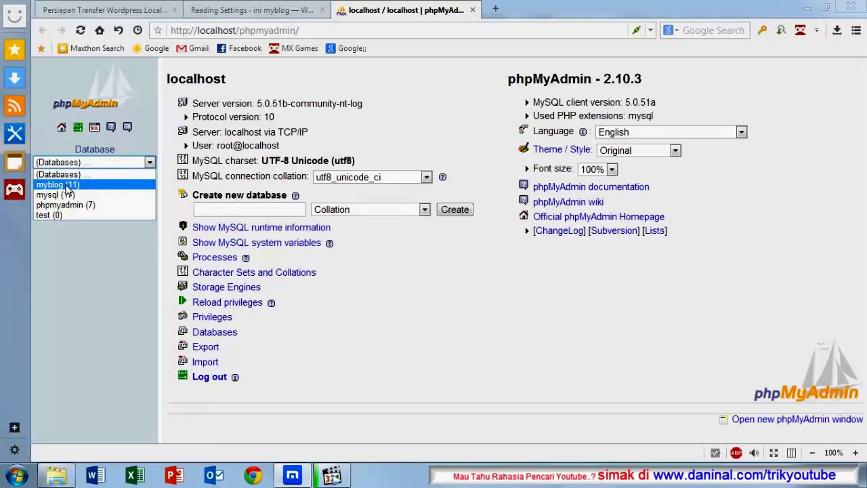
pyautogui.click(74, 185)
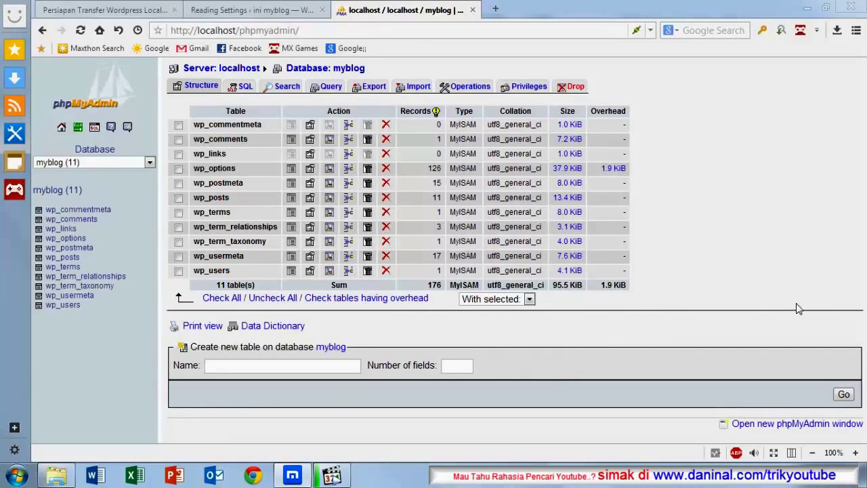
# Step: Select all myblog tables and export them as a zipped SQL file (myblog.sql.zip)
pyautogui.click(227, 302)
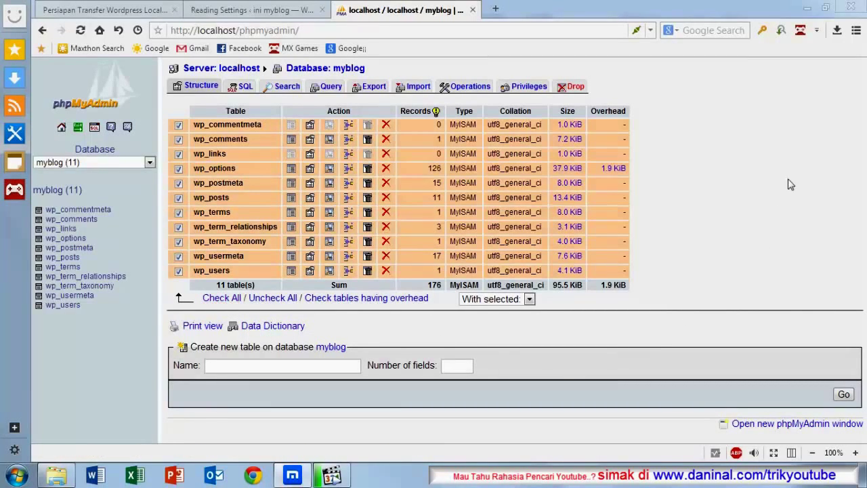
pyautogui.click(376, 87)
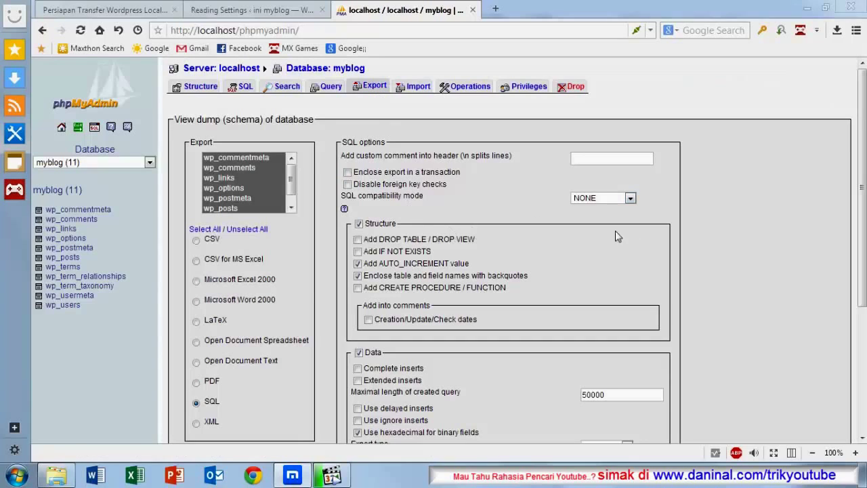
pyautogui.scroll(-5, 382, 259)
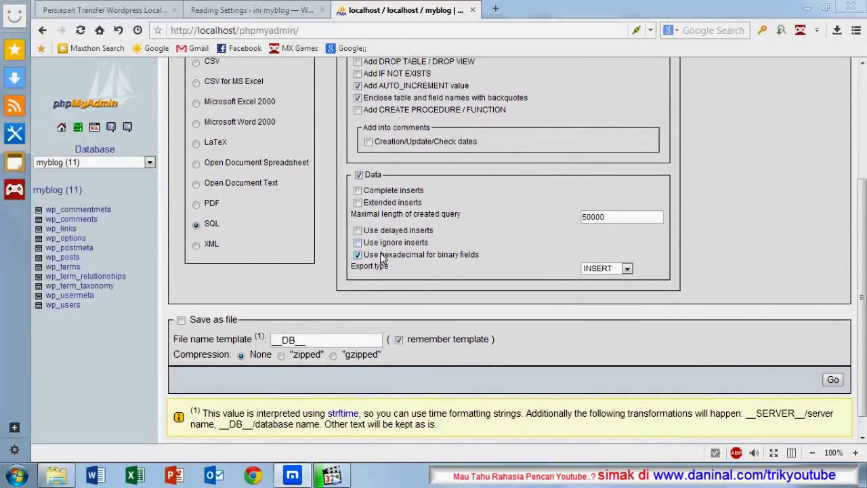
pyautogui.scroll(-1, 382, 258)
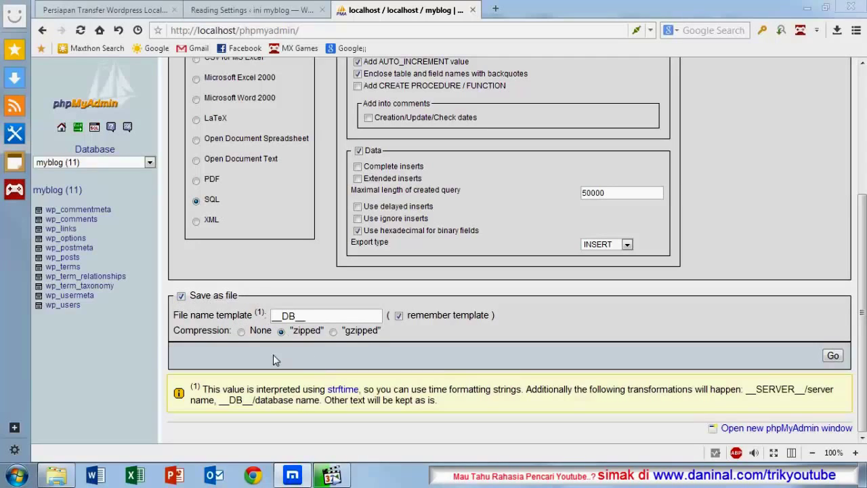
pyautogui.click(833, 356)
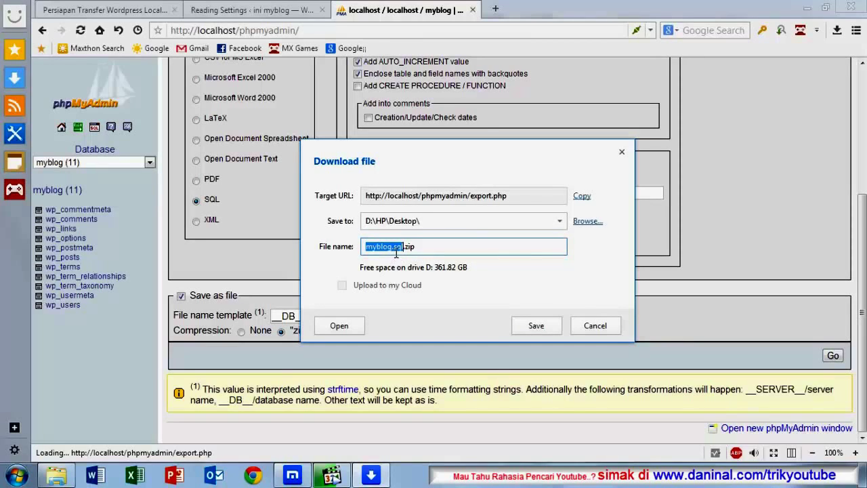
# Step: Save myblog.sql.zip to the Desktop, then close the phpMyAdmin tab and minimize the browser
pyautogui.click(546, 328)
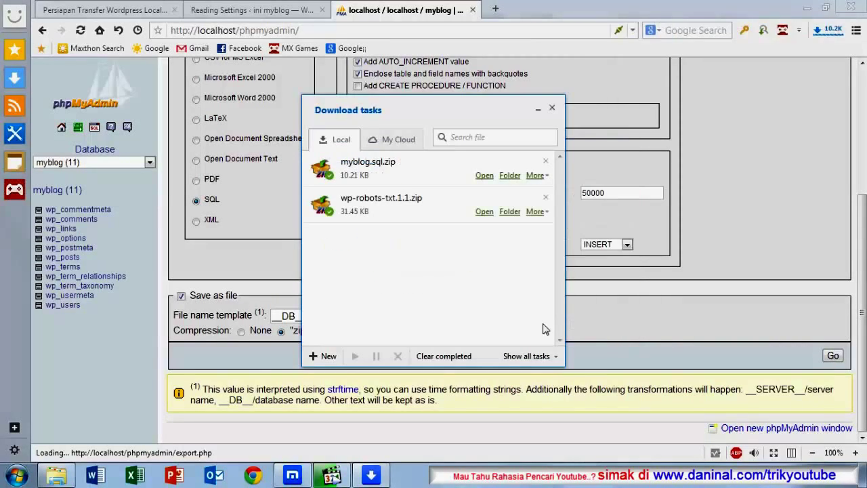
pyautogui.click(551, 108)
pyautogui.scroll(5, 478, 246)
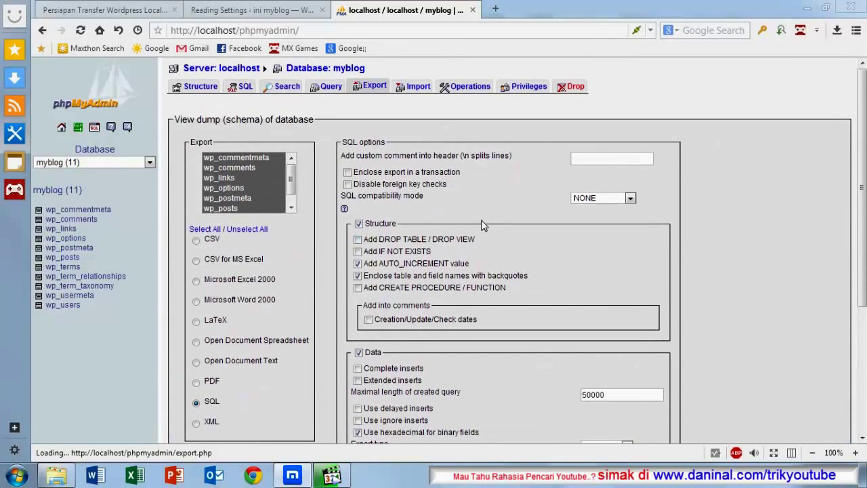
pyautogui.click(474, 10)
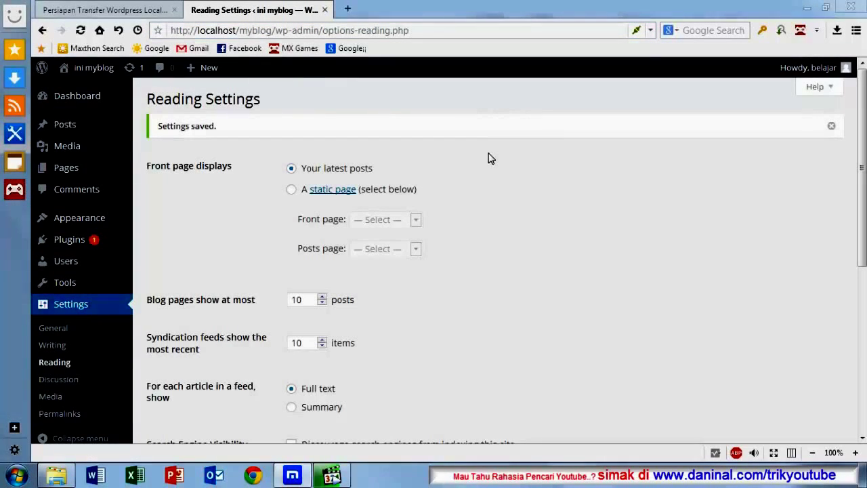
pyautogui.click(806, 10)
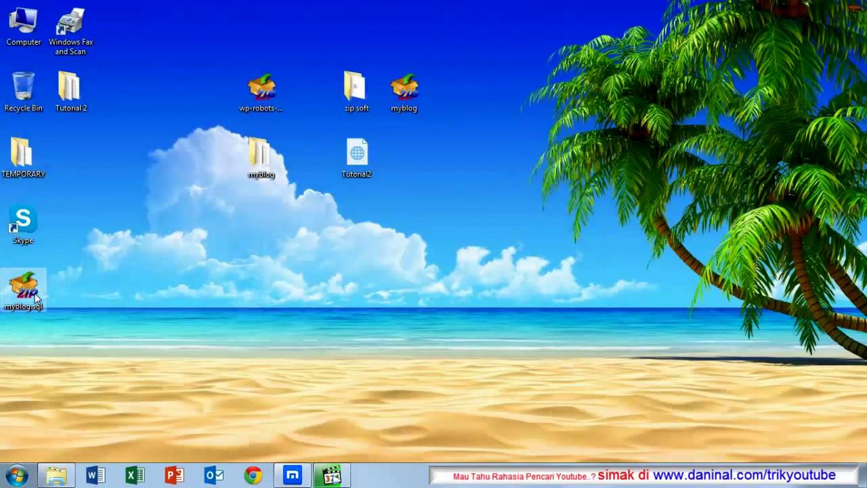
# Step: Arrange the myblog.sql archive and Tutorial2 icons beside the myblog folder on the desktop
pyautogui.moveTo(24, 288); pyautogui.dragTo(423, 151)
pyautogui.keyDown('ctrl'); pyautogui.click(359, 157); pyautogui.keyUp('ctrl')
pyautogui.click(359, 157)
pyautogui.moveTo(359, 157); pyautogui.dragTo(311, 157)
pyautogui.click(358, 176)
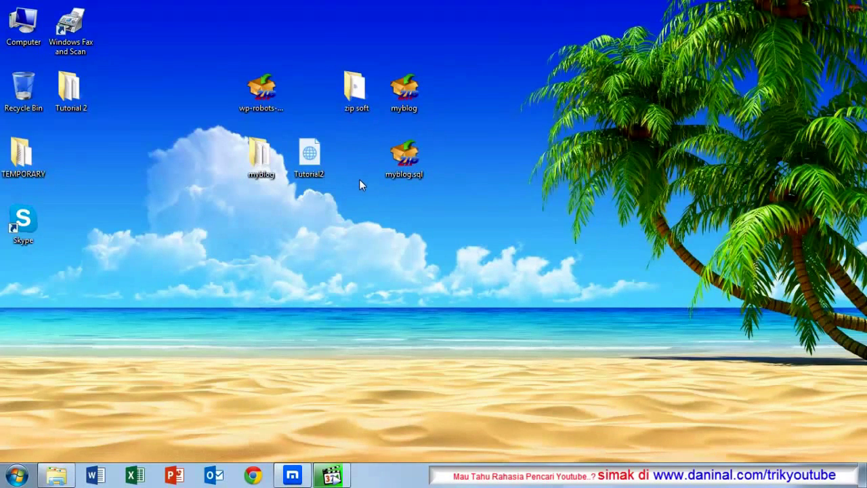
# Step: Inspect myblog.sql.zip in IZArc, then extract the plain myblog.sql onto the desktop
pyautogui.doubleClick(413, 158)
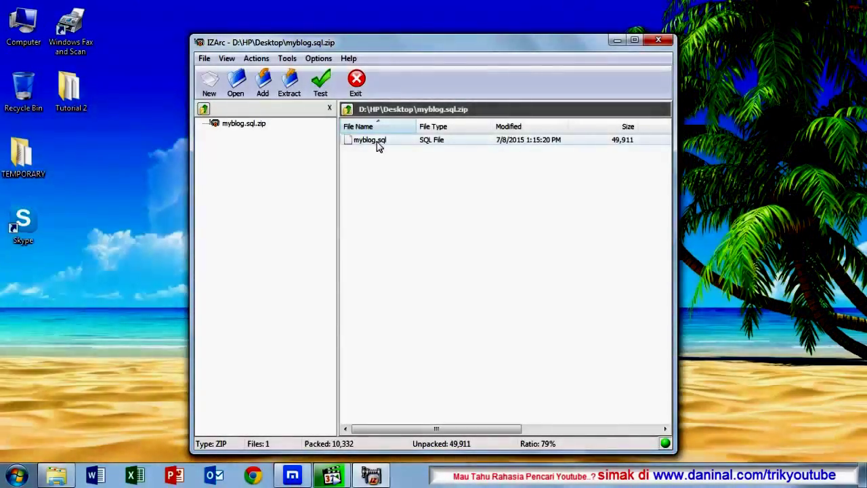
pyautogui.click(378, 145)
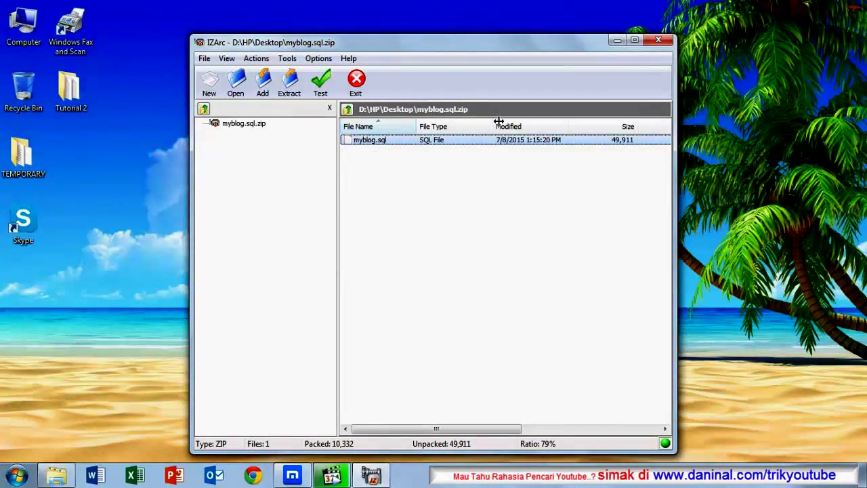
pyautogui.click(658, 41)
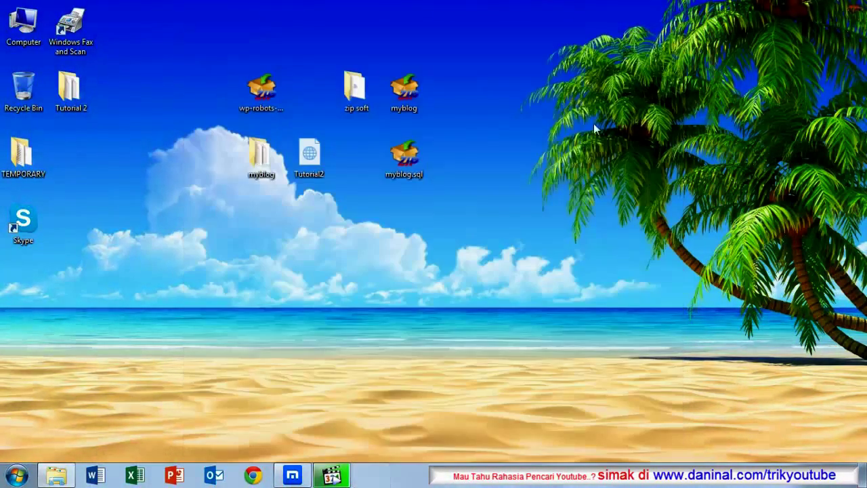
pyautogui.rightClick(410, 168)
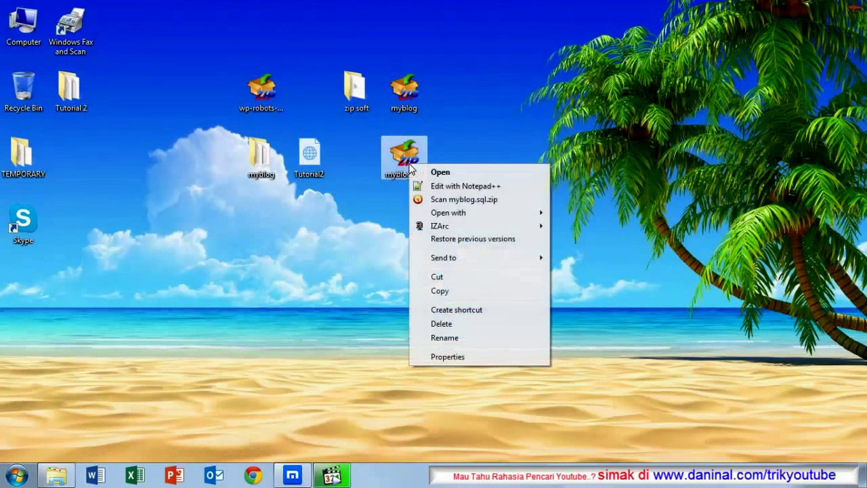
pyautogui.moveTo(451, 230)
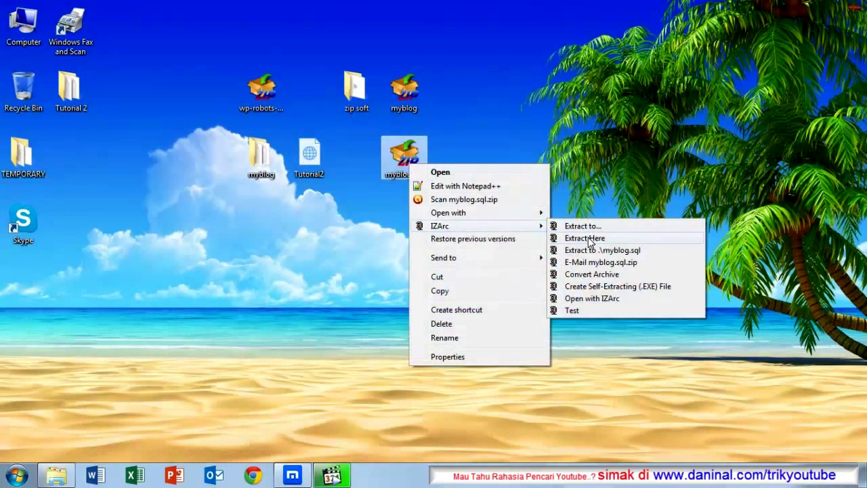
pyautogui.click(567, 238)
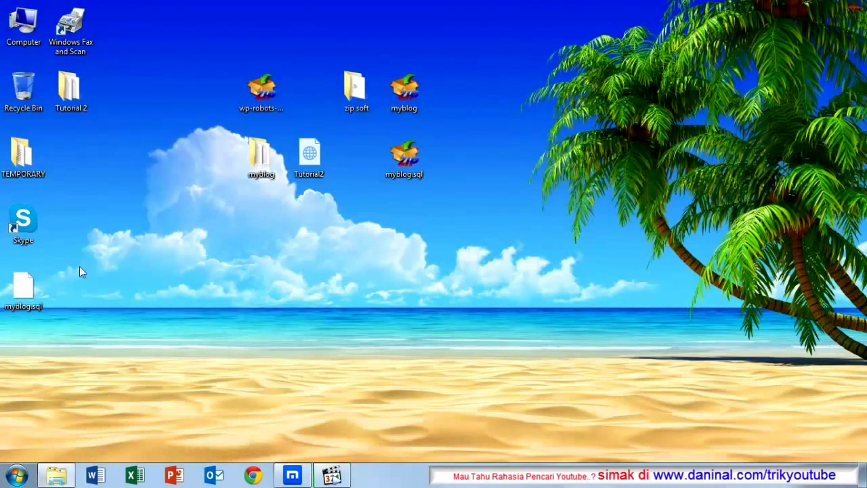
pyautogui.moveTo(24, 288); pyautogui.dragTo(373, 216)
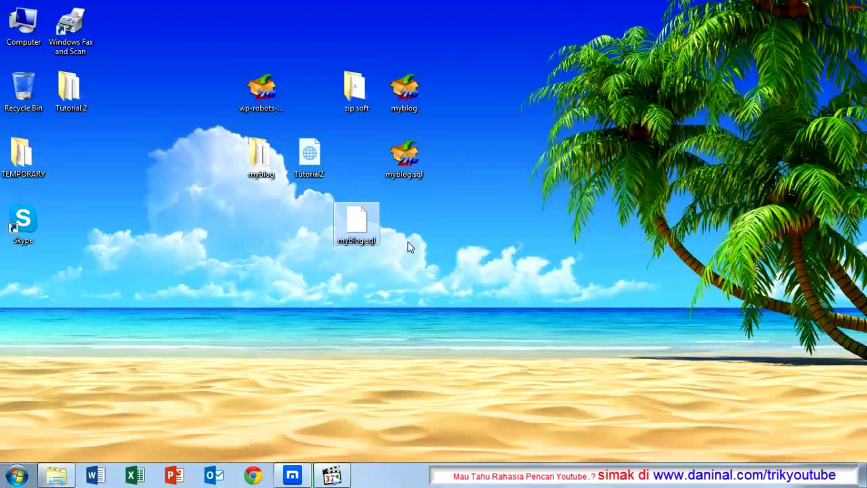
# Step: Open the extracted myblog.sql in Notepad++ for editing
pyautogui.rightClick(357, 225)
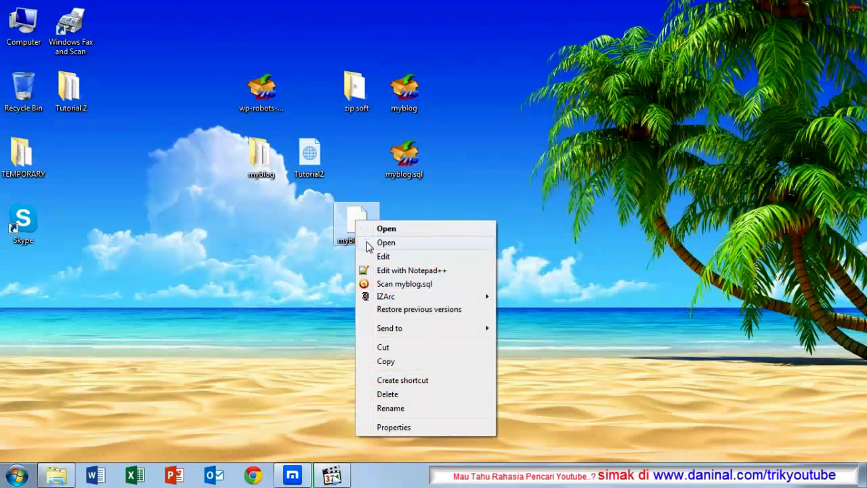
pyautogui.click(353, 218)
pyautogui.rightClick(353, 213)
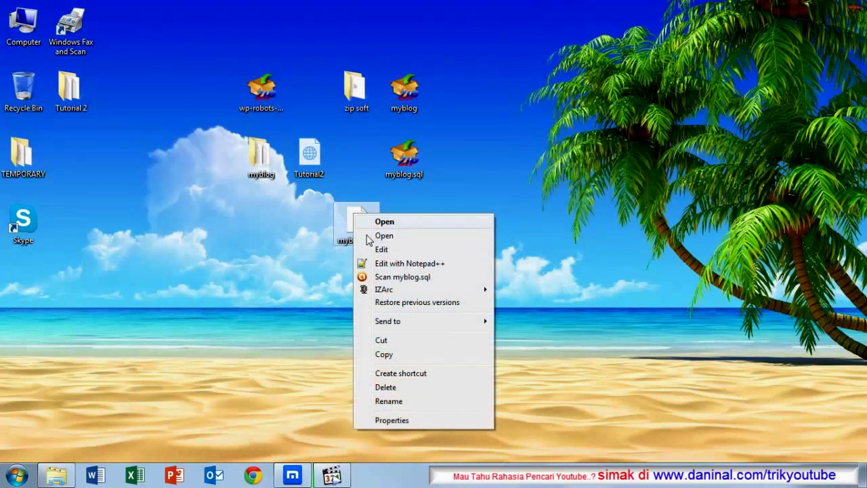
pyautogui.click(391, 265)
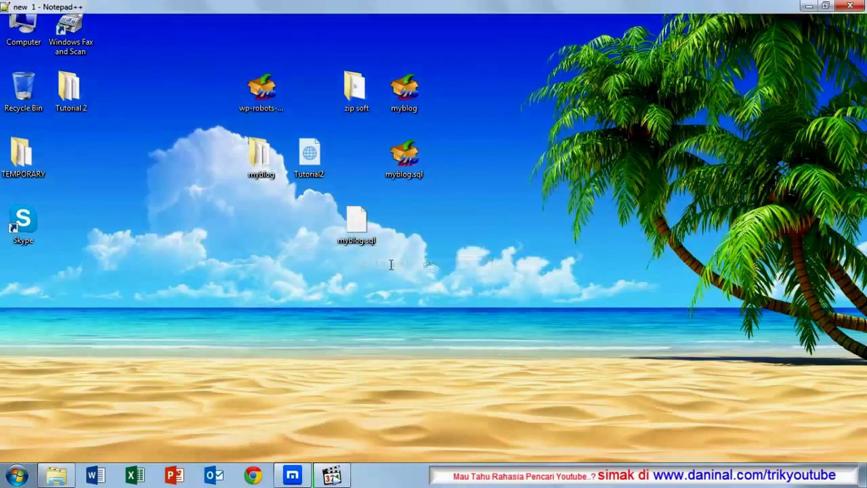
pyautogui.scroll(-12, 379, 224)
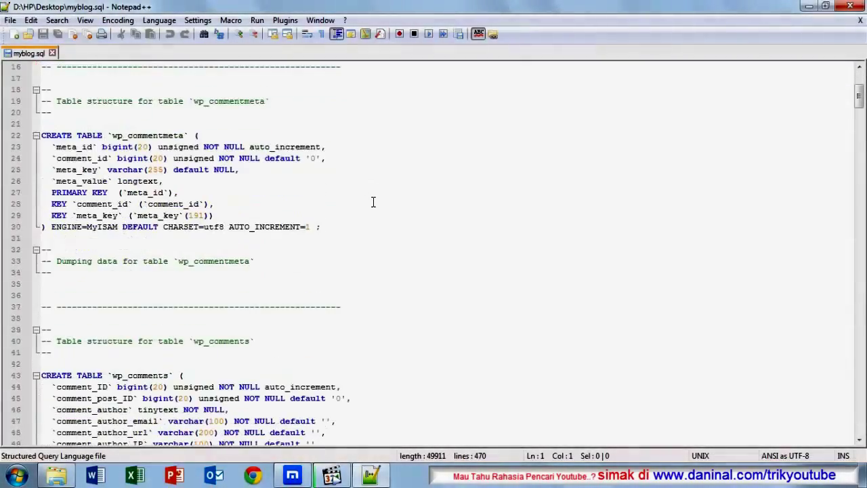
pyautogui.scroll(-19, 373, 206)
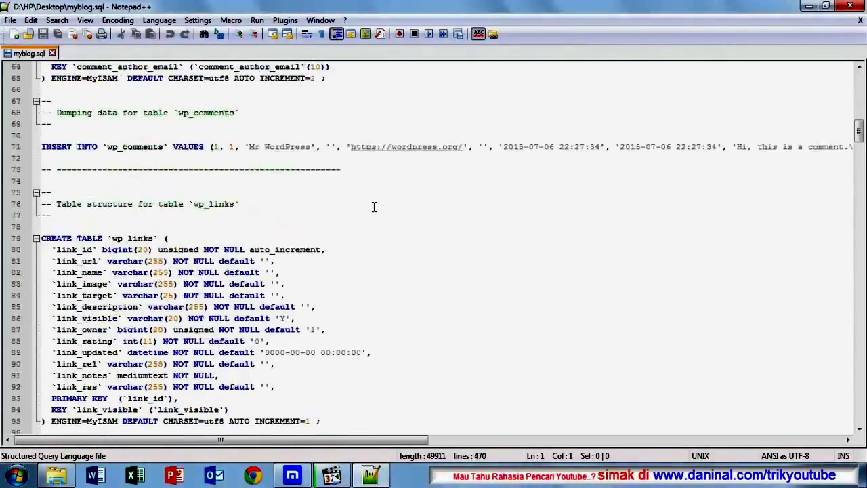
pyautogui.scroll(-5, 373, 207)
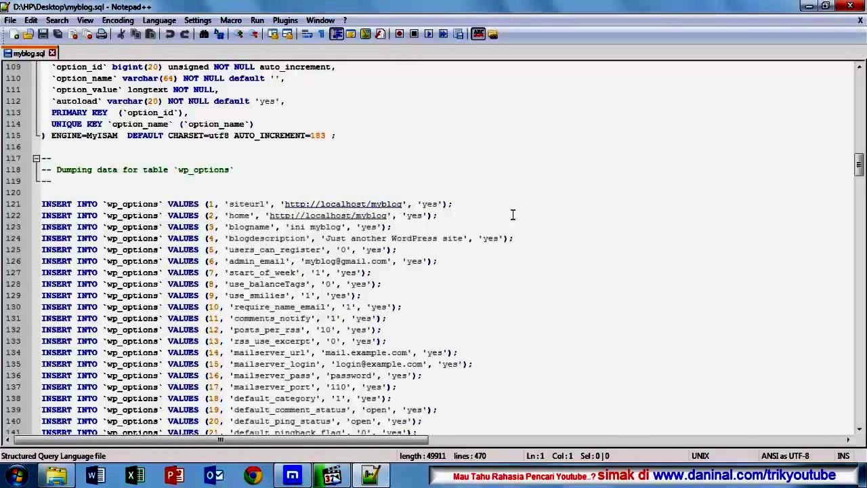
pyautogui.scroll(2, 353, 180)
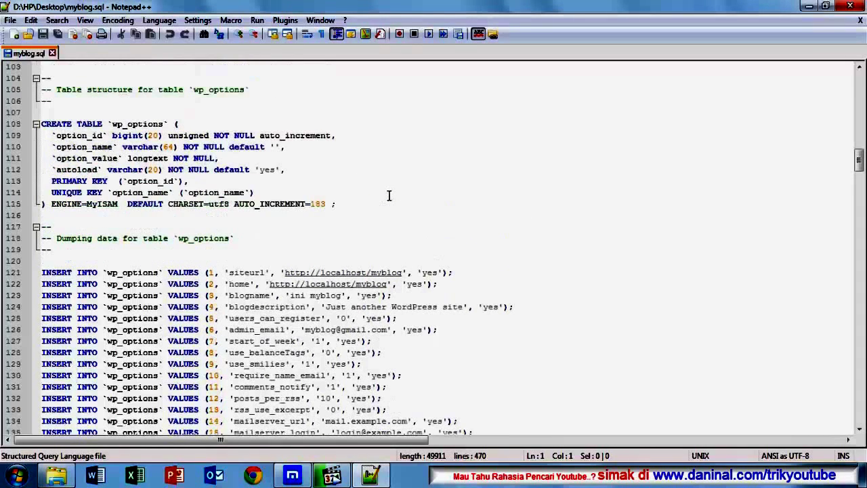
pyautogui.scroll(-1, 388, 198)
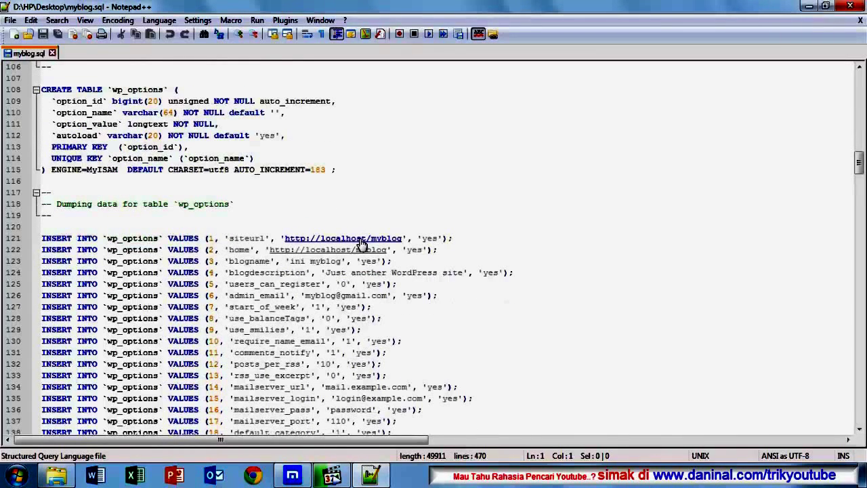
pyautogui.scroll(1, 357, 223)
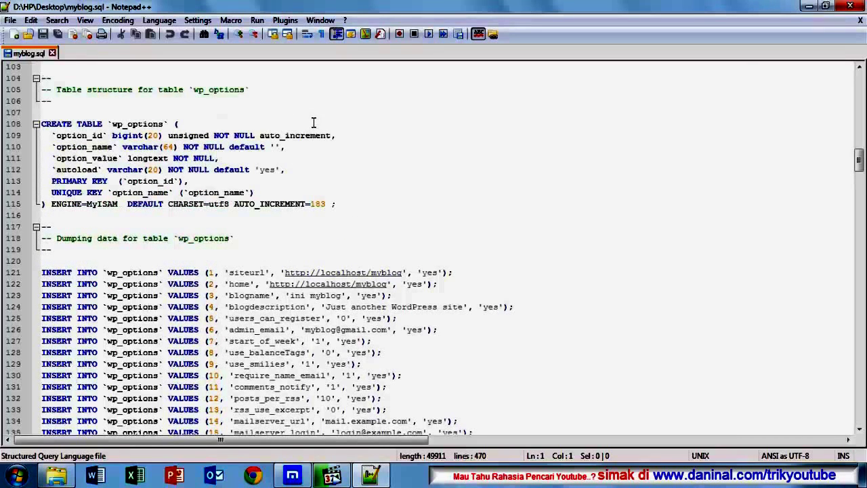
pyautogui.scroll(-1, 300, 209)
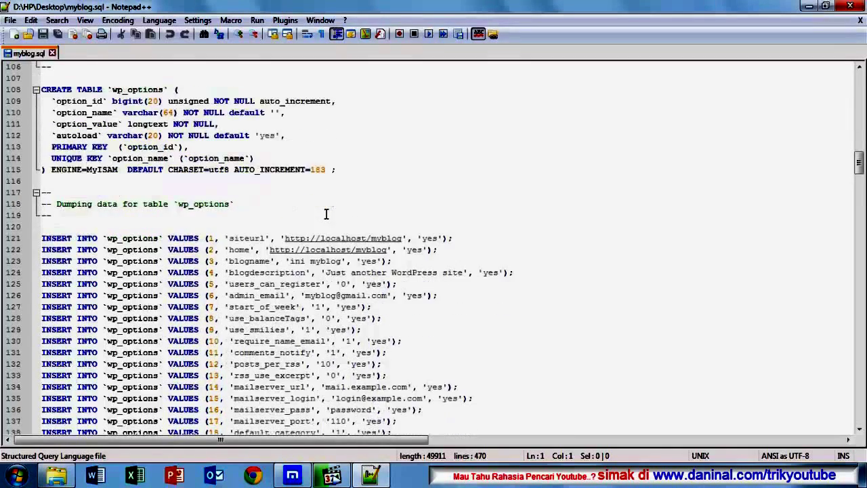
pyautogui.click(57, 20)
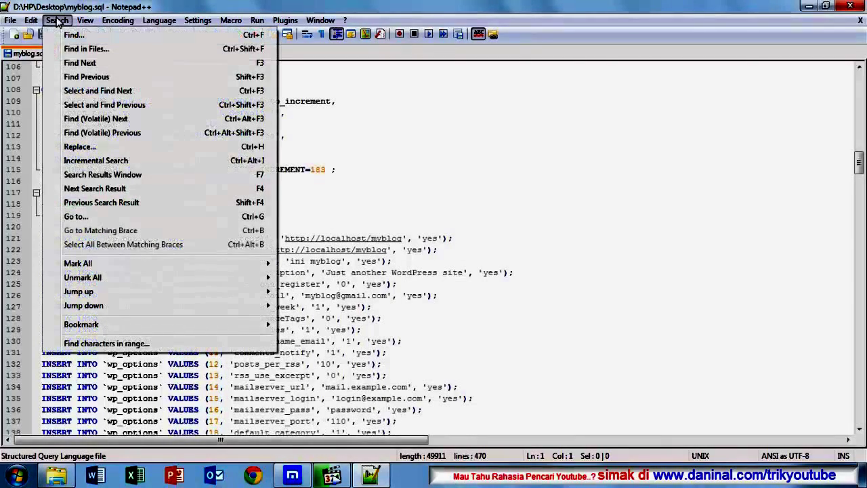
pyautogui.click(66, 21)
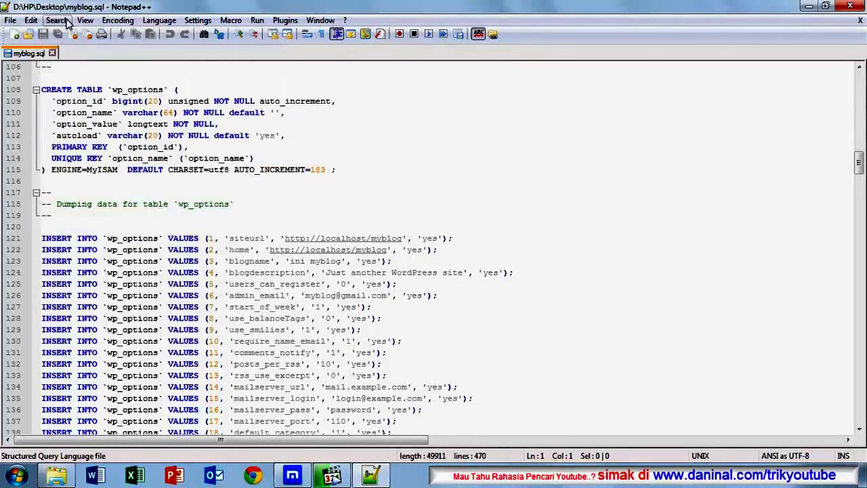
pyautogui.click(67, 21)
# Step: Replace all 19 occurrences of localhost/myblog with dailynewbie.com/myblog
pyautogui.click(80, 146)
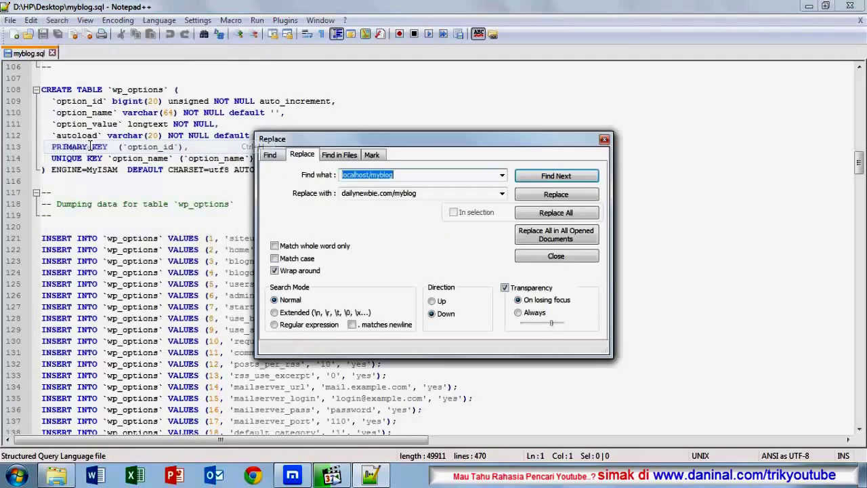
pyautogui.click(370, 175)
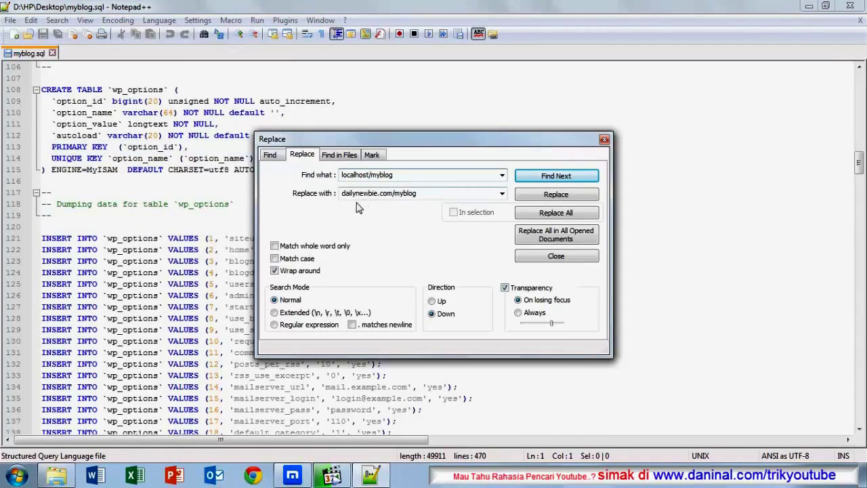
pyautogui.doubleClick(348, 192)
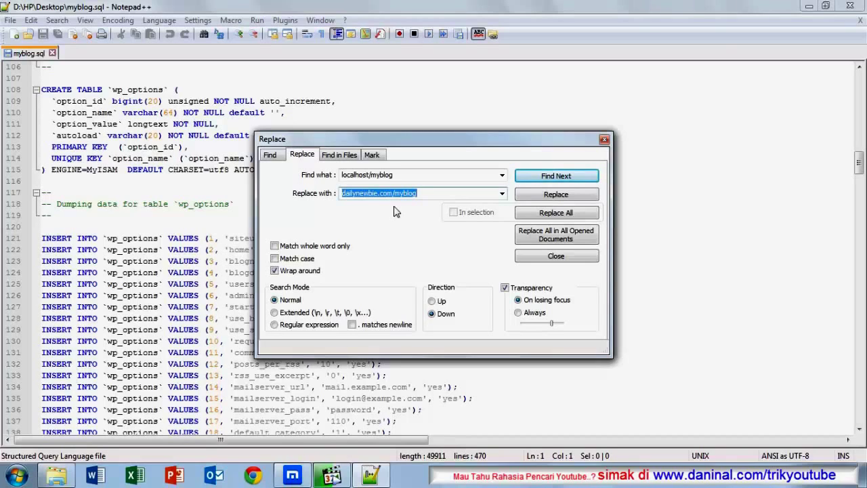
pyautogui.click(376, 196)
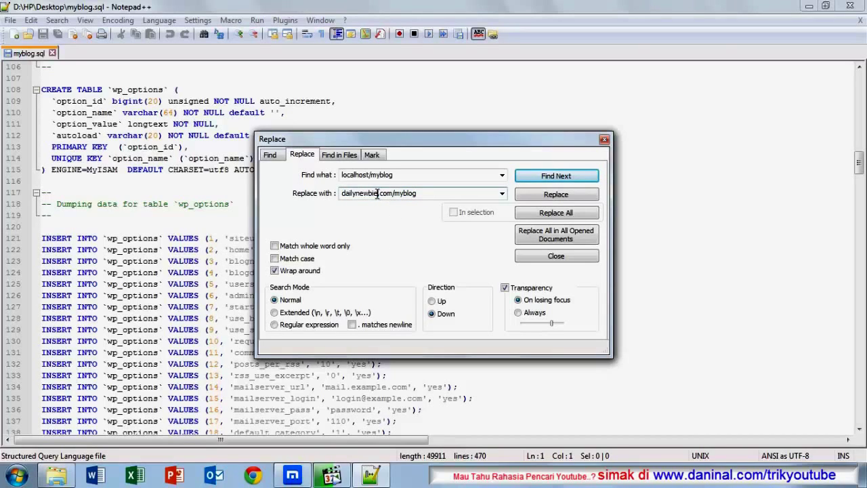
pyautogui.moveTo(377, 194); pyautogui.dragTo(340, 196)
pyautogui.click(419, 194)
pyautogui.moveTo(393, 195); pyautogui.dragTo(441, 195)
pyautogui.press('BackSpace')
pyautogui.moveTo(378, 195); pyautogui.dragTo(345, 196)
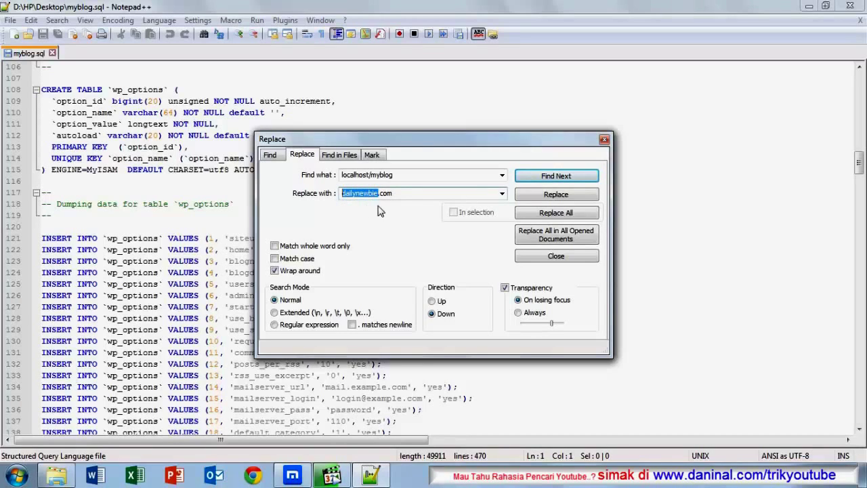
pyautogui.click(398, 195)
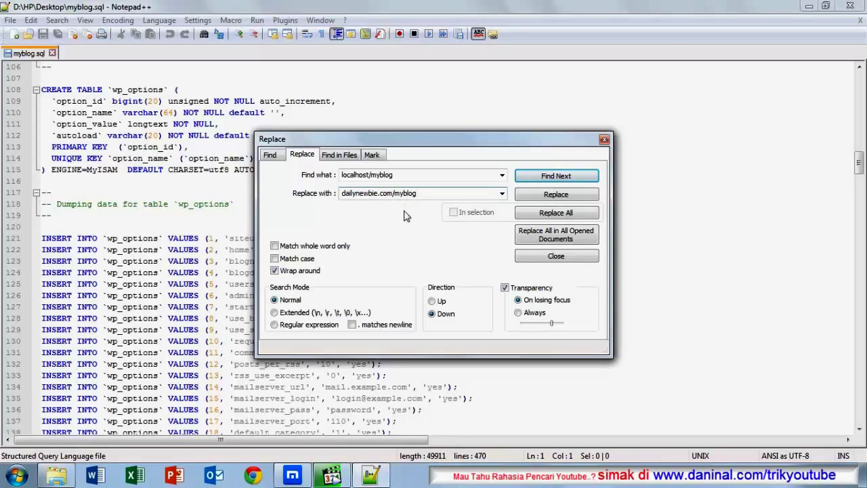
pyautogui.click(553, 214)
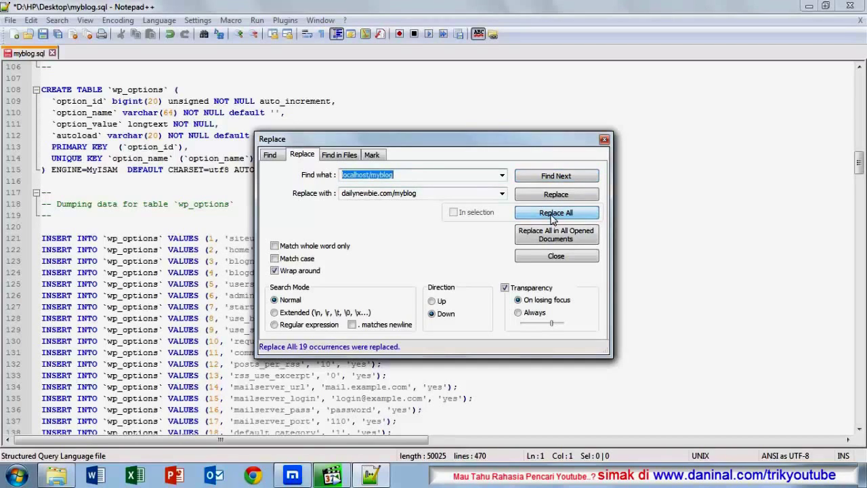
pyautogui.click(604, 140)
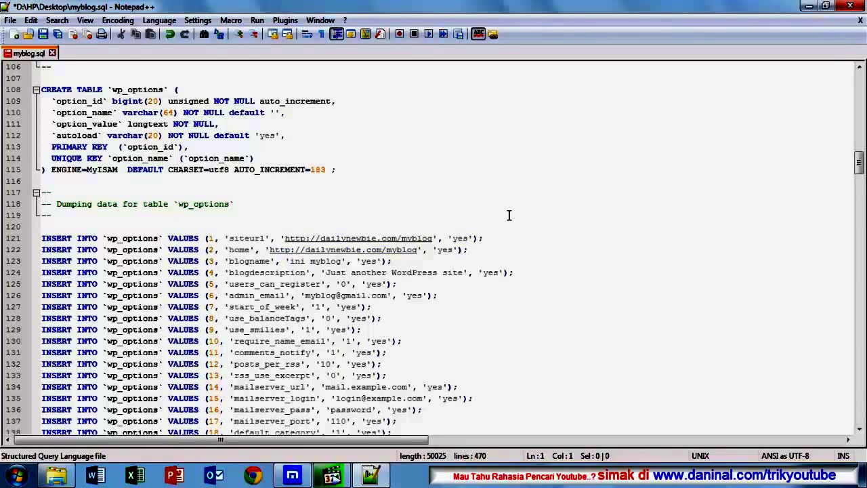
# Step: Review the edited SQL, save myblog.sql, and close Notepad++
pyautogui.scroll(-11, 509, 217)
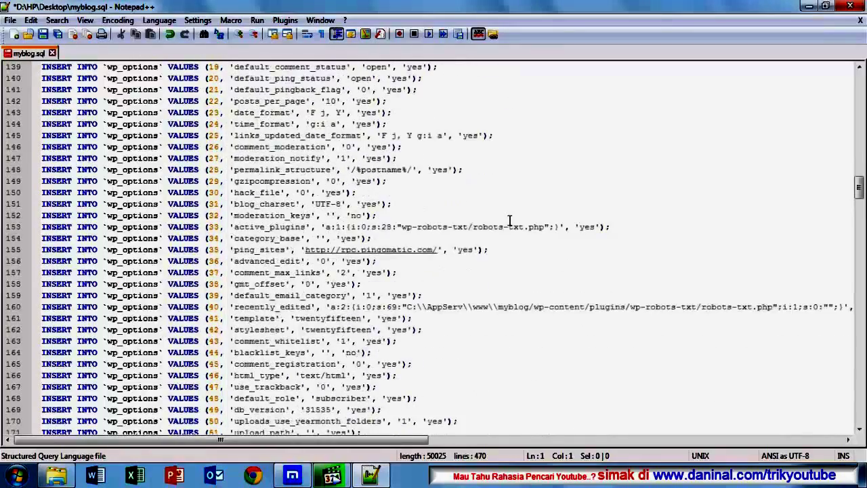
pyautogui.scroll(-9, 510, 220)
pyautogui.scroll(-19, 509, 220)
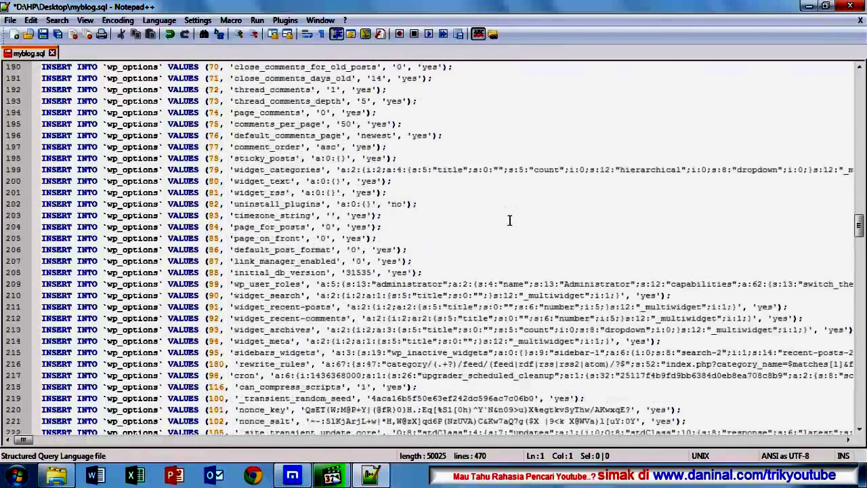
pyautogui.scroll(-9, 510, 221)
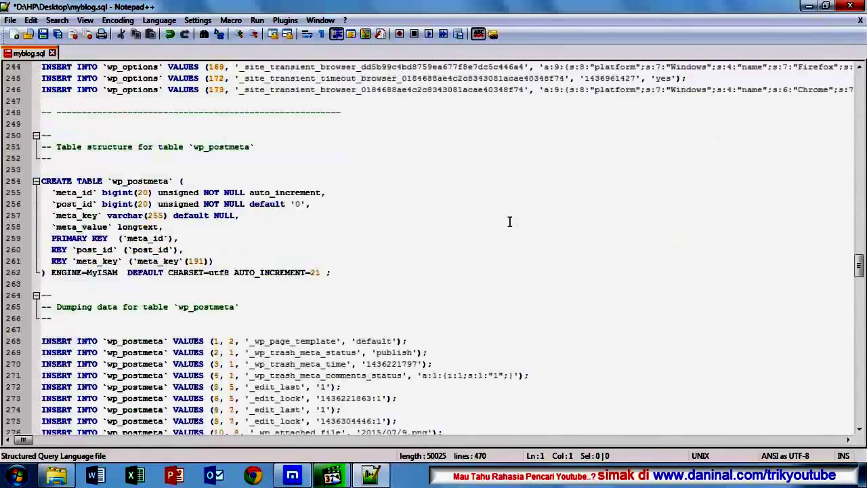
pyautogui.scroll(-18, 509, 224)
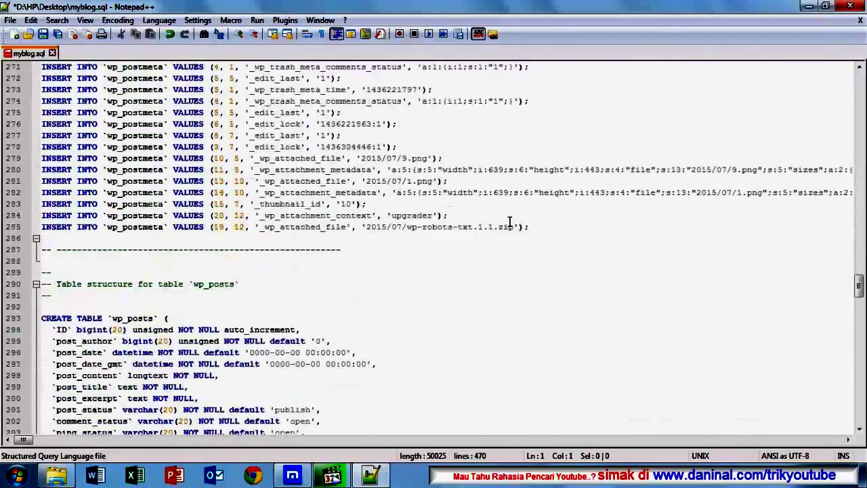
pyautogui.scroll(-1, 508, 230)
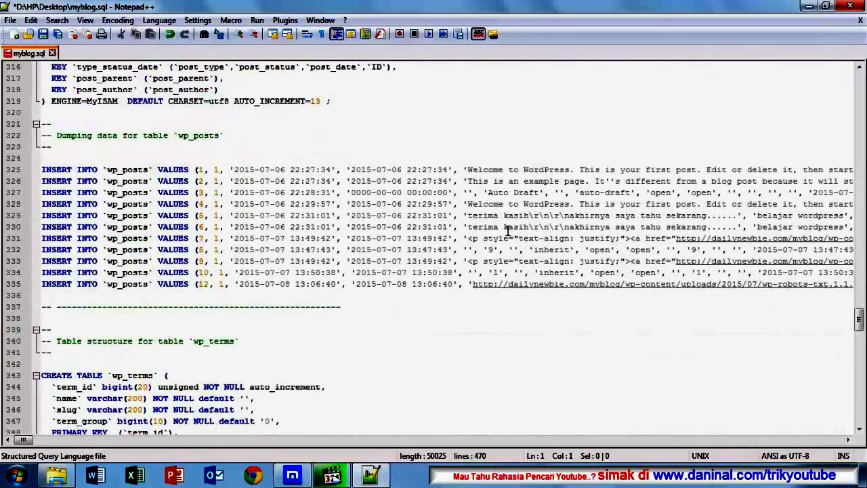
pyautogui.scroll(-20, 507, 230)
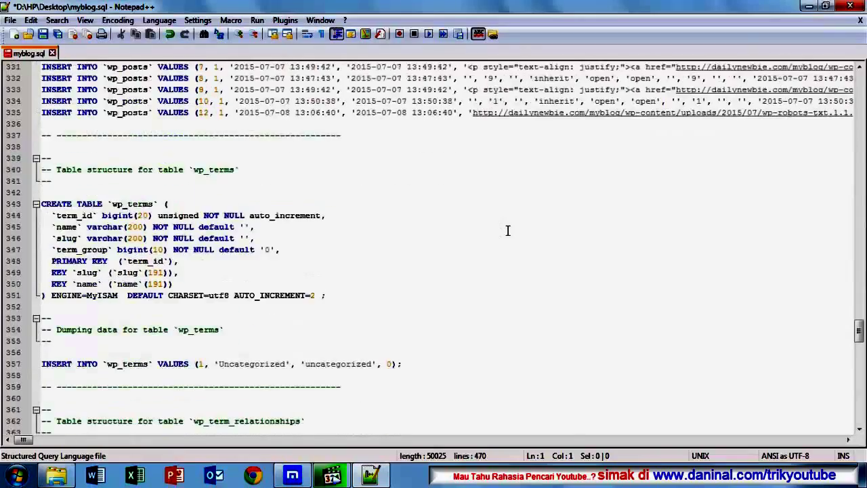
pyautogui.scroll(-11, 507, 231)
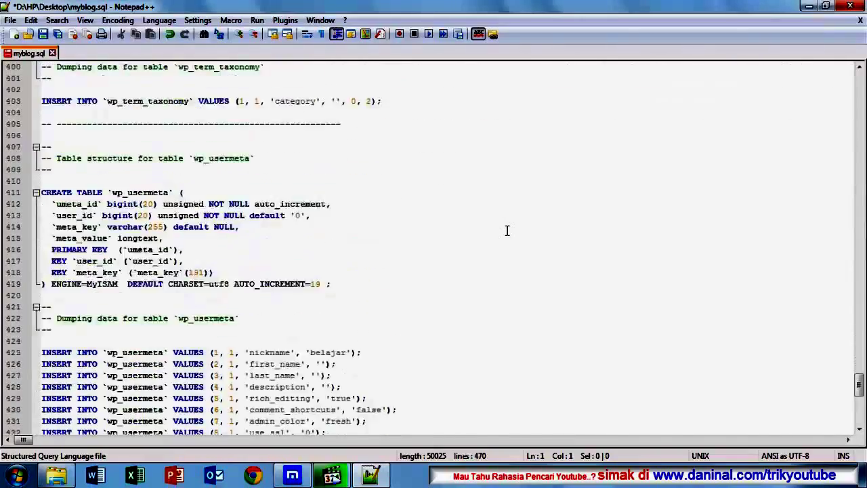
pyautogui.scroll(-6, 506, 230)
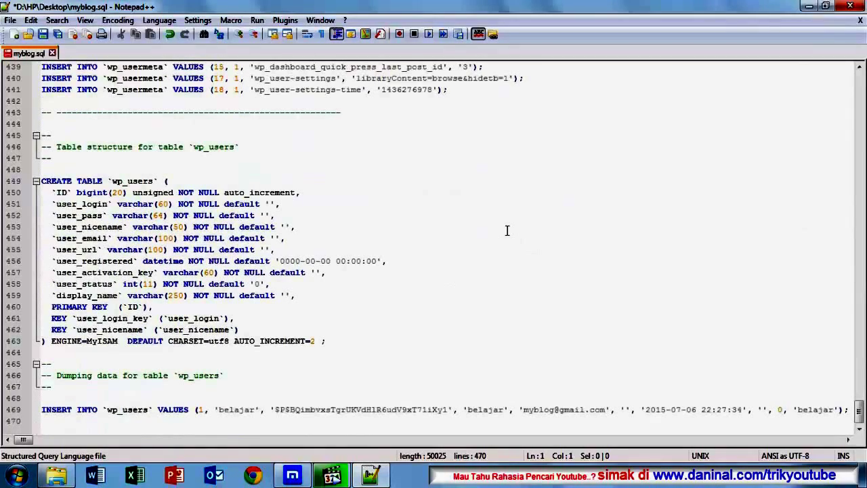
pyautogui.scroll(13, 506, 230)
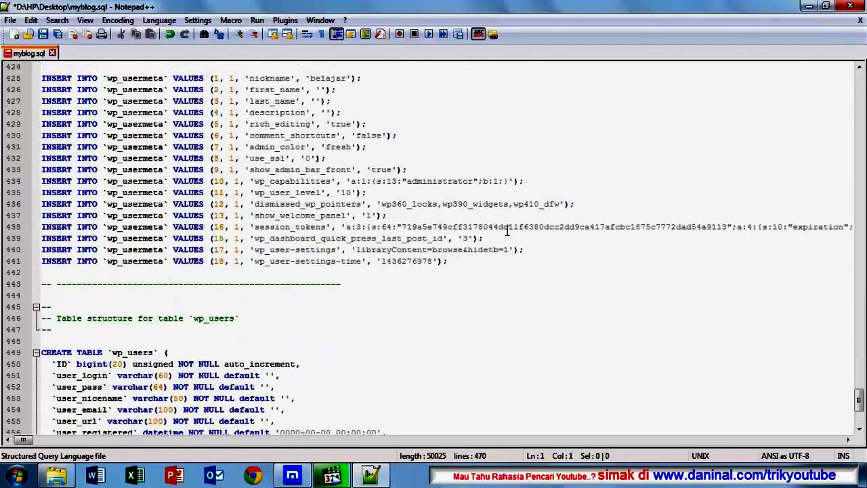
pyautogui.scroll(17, 506, 230)
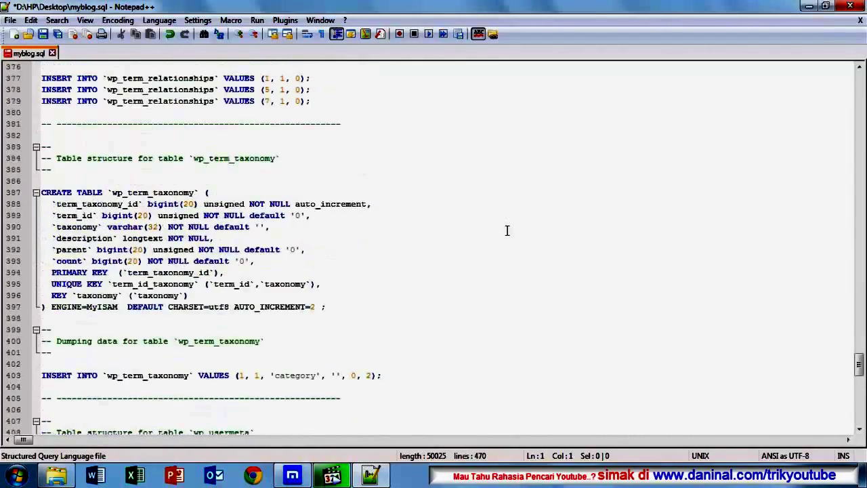
pyautogui.scroll(15, 447, 232)
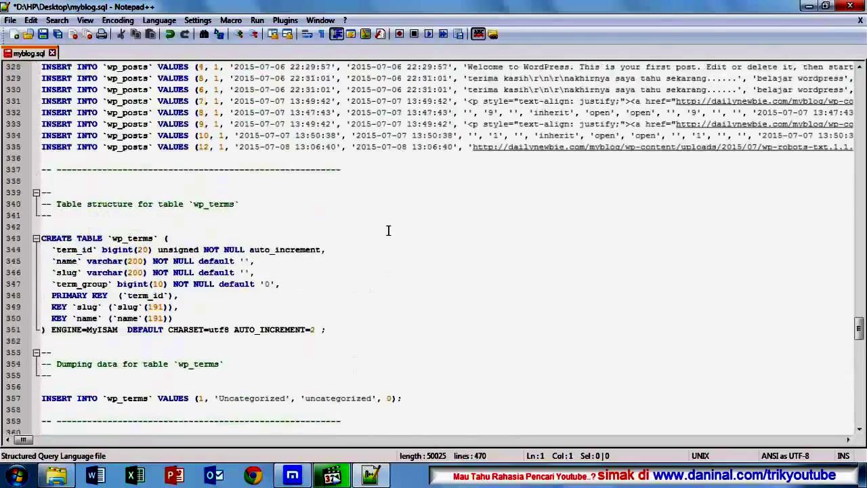
pyautogui.scroll(13, 388, 230)
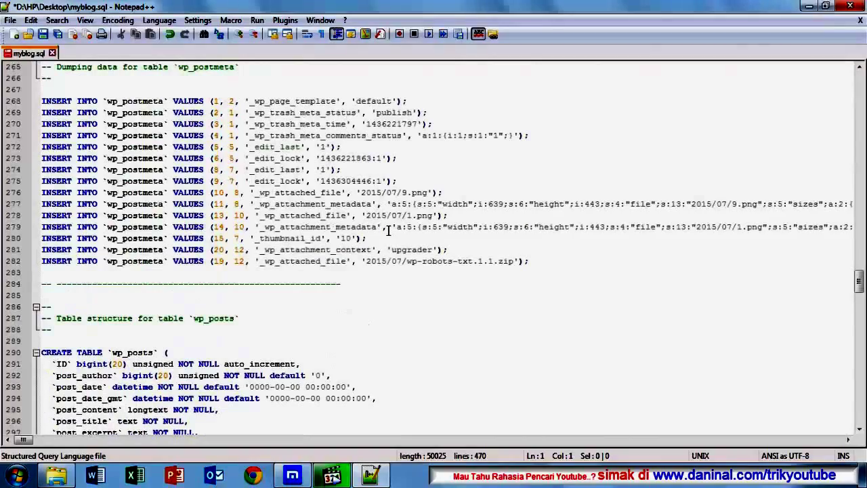
pyautogui.scroll(10, 388, 230)
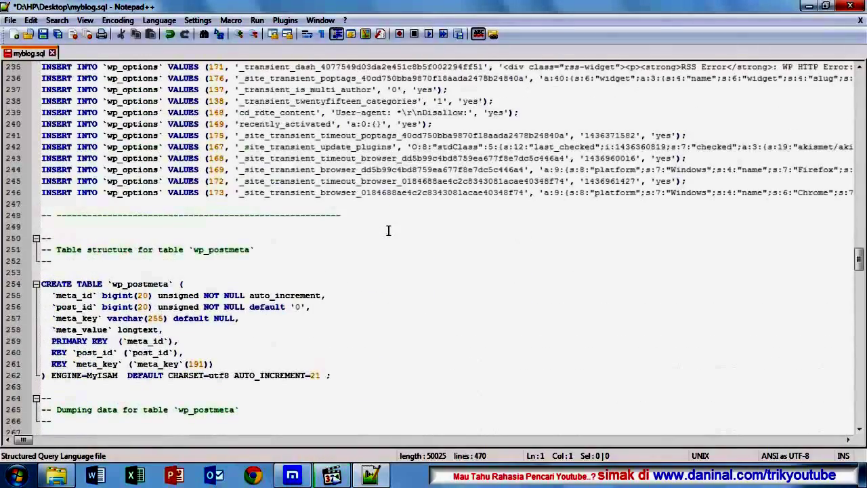
pyautogui.scroll(4, 388, 230)
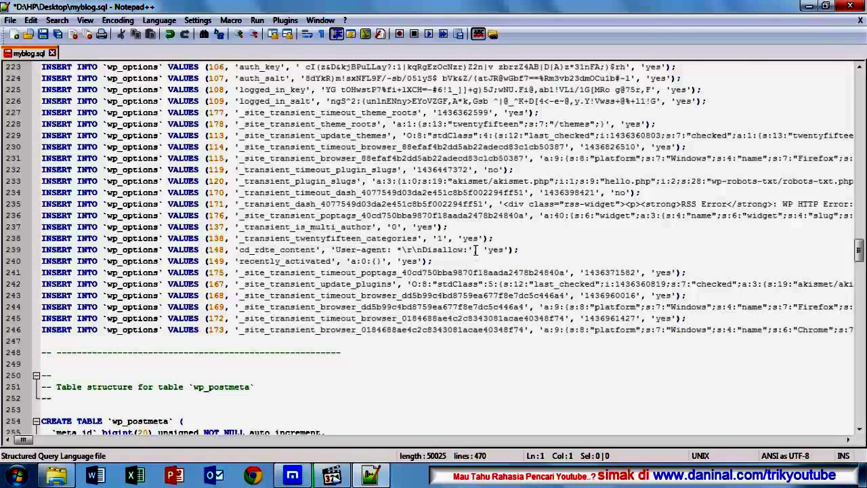
pyautogui.click(432, 250)
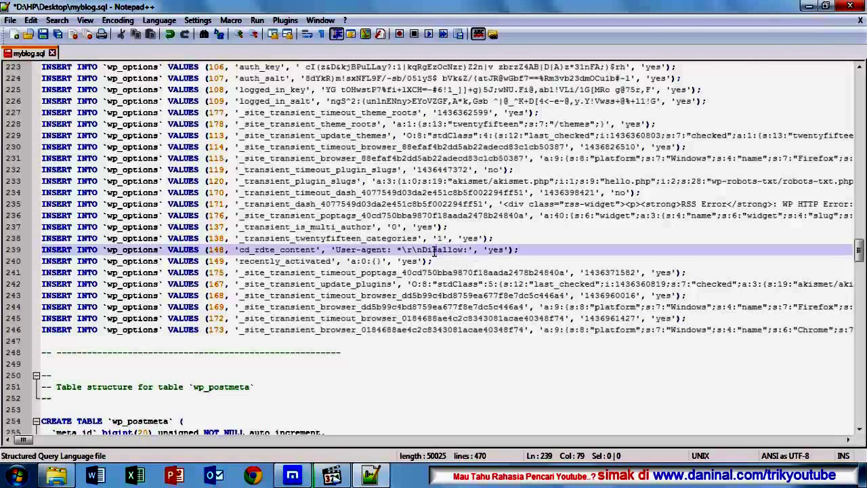
pyautogui.click(464, 249)
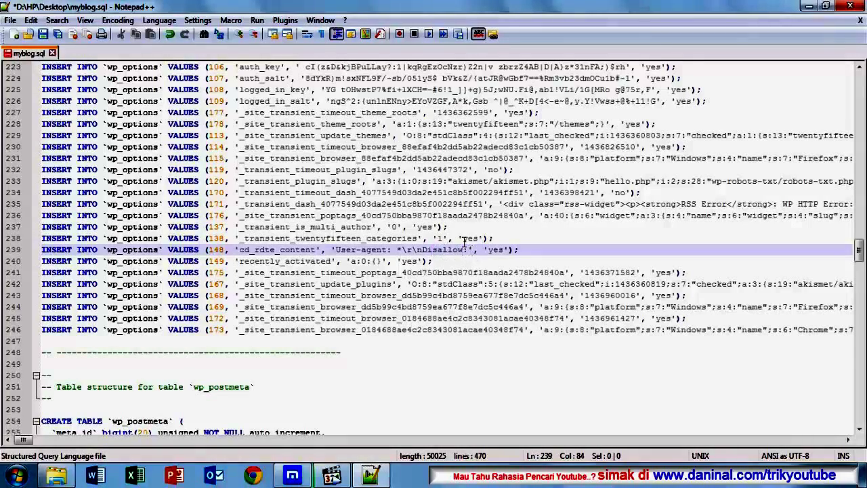
pyautogui.click(44, 34)
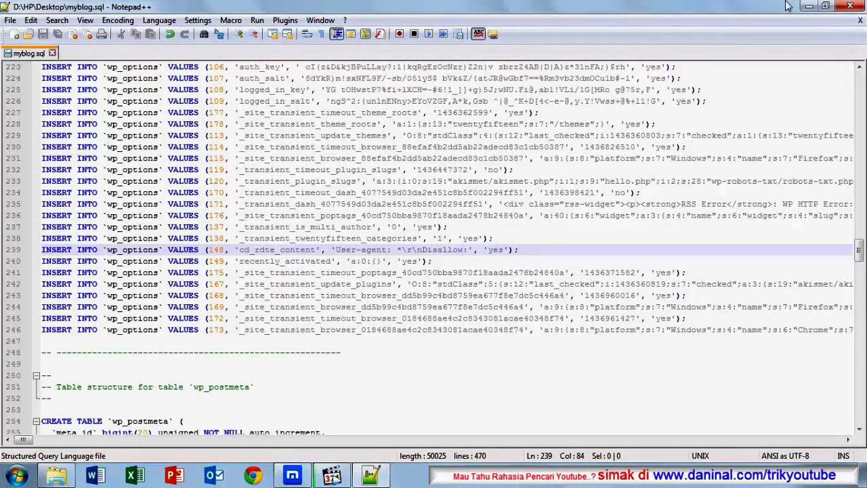
pyautogui.click(850, 6)
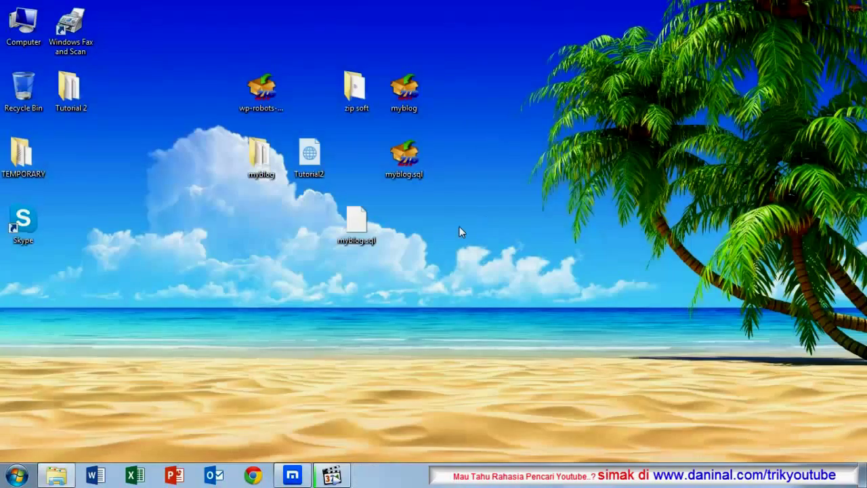
# Step: Send the old myblog.sql.zip archive to the Recycle Bin, keeping the edited myblog.sql
pyautogui.click(354, 219)
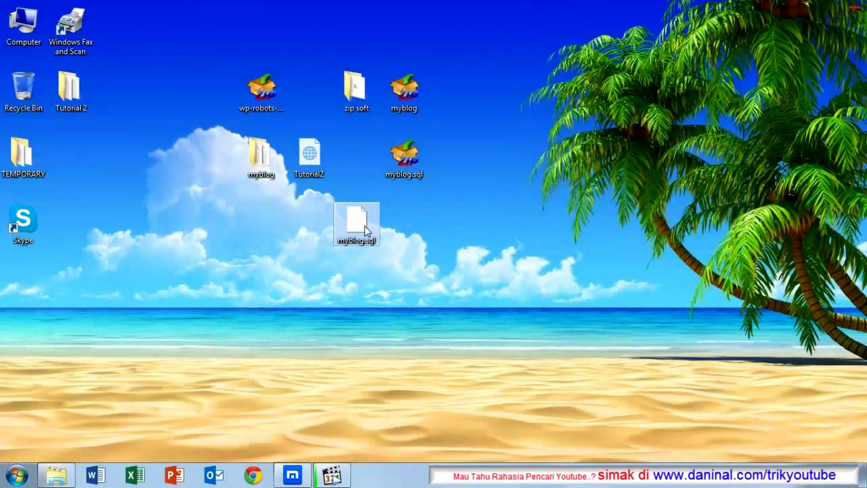
pyautogui.click(406, 152)
pyautogui.rightClick(405, 151)
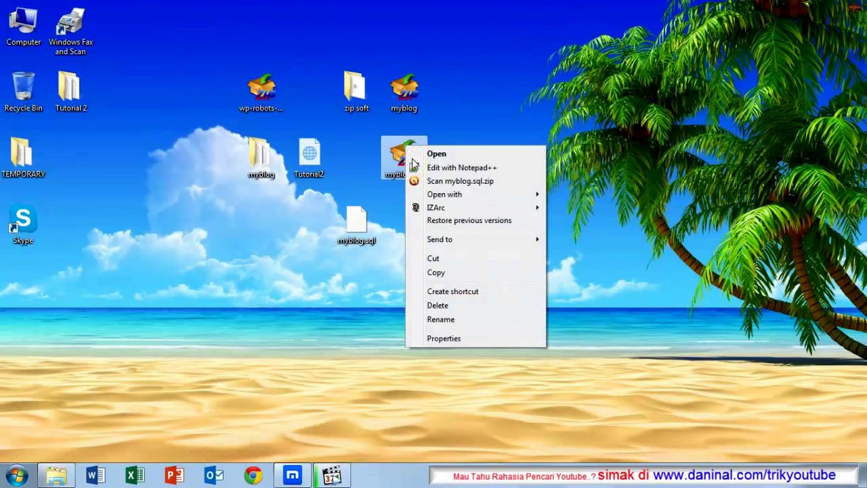
pyautogui.click(456, 308)
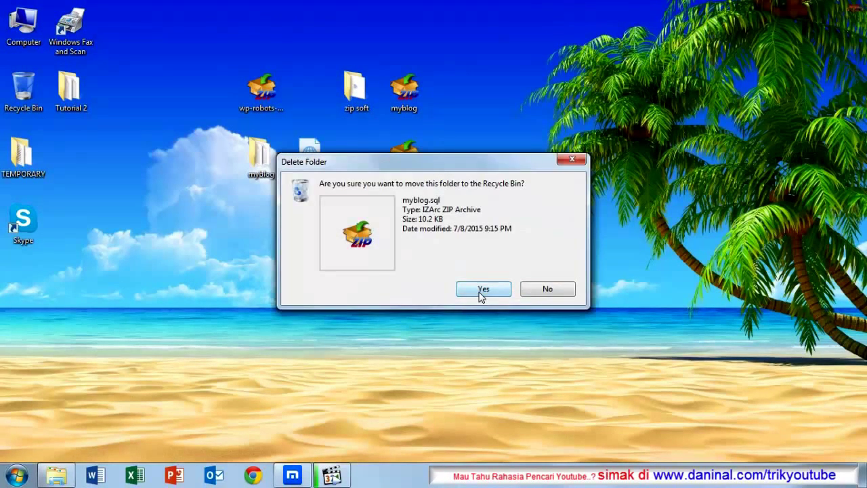
pyautogui.click(483, 289)
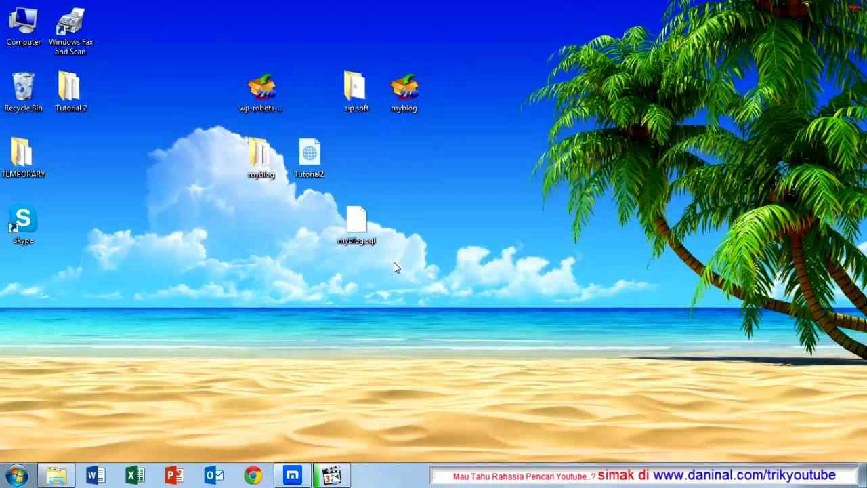
pyautogui.click(363, 226)
# Step: Compress myblog.sql with IZArc into myblogoye.zip and place it below the myblog folder
pyautogui.rightClick(364, 225)
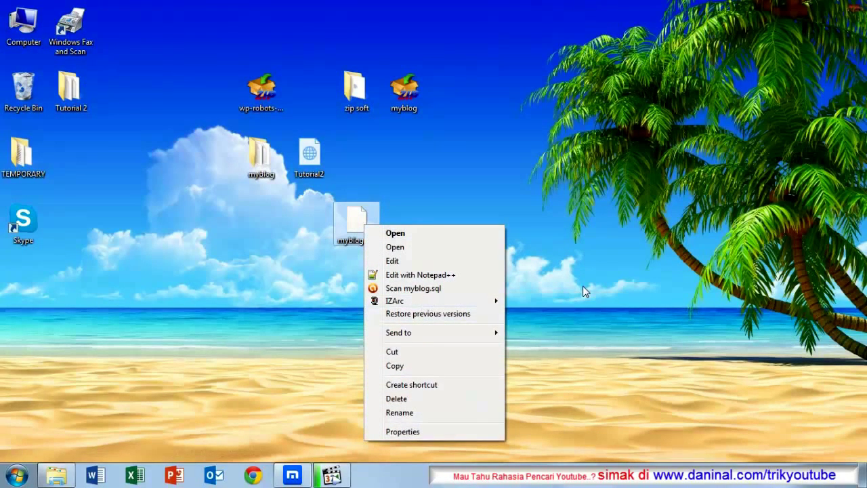
pyautogui.moveTo(470, 304)
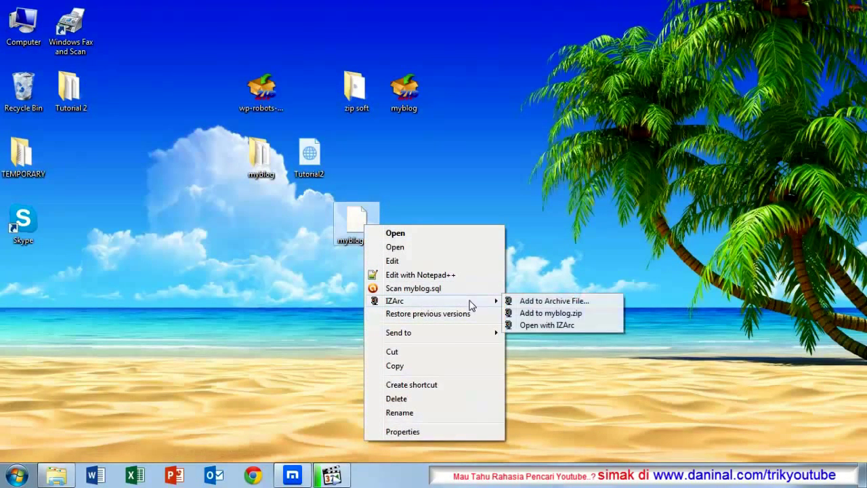
pyautogui.click(586, 302)
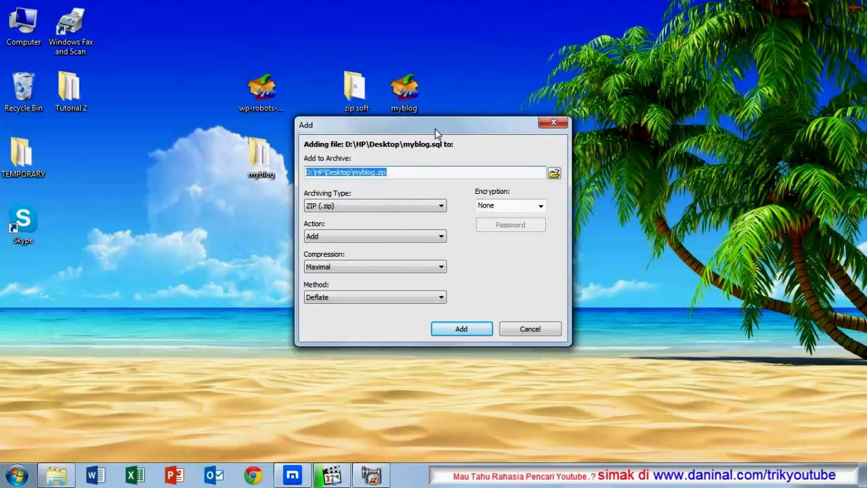
pyautogui.click(376, 172)
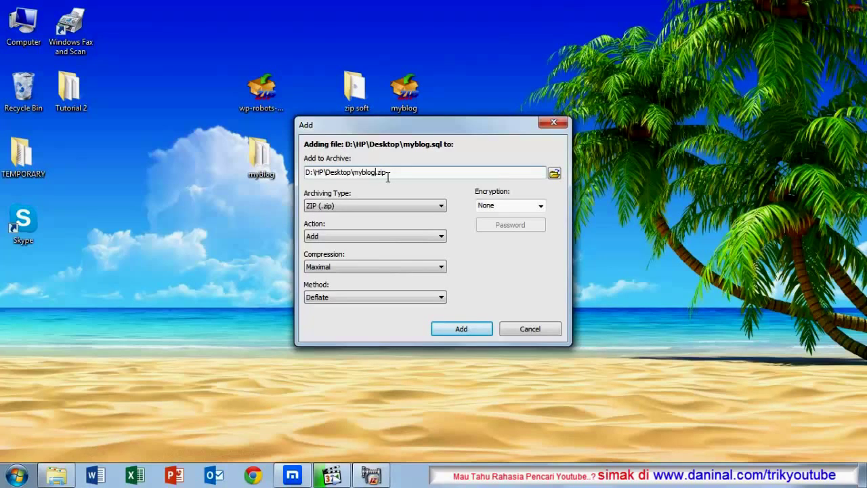
pyautogui.write('oye')
pyautogui.click(462, 328)
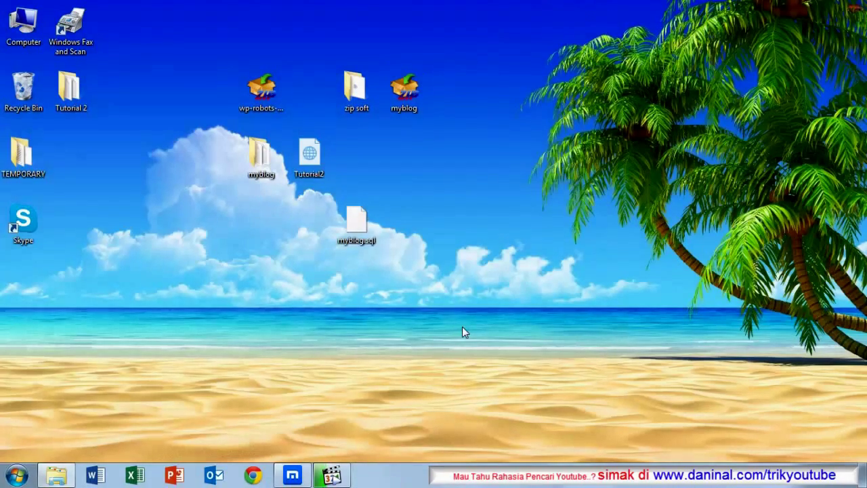
pyautogui.moveTo(26, 298); pyautogui.dragTo(401, 157)
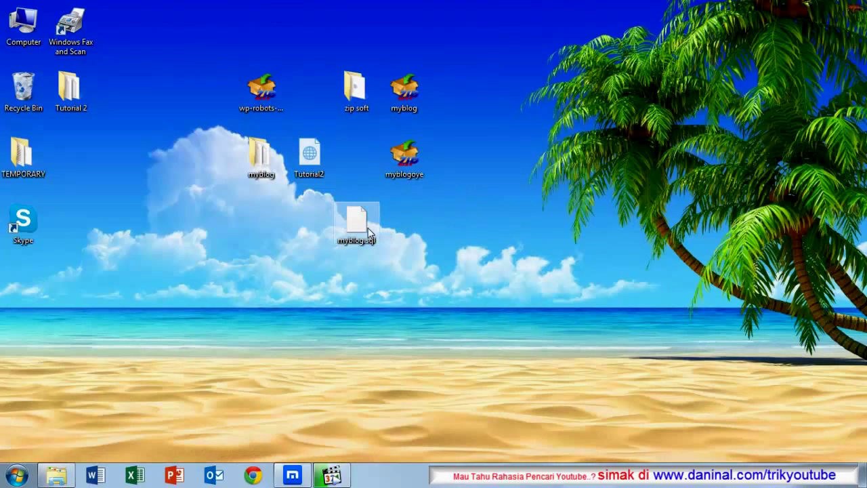
# Step: Verify myblogoye.zip holds myblog.sql, delete the loose myblog.sql, and open a new Maxthon tab
pyautogui.doubleClick(401, 173)
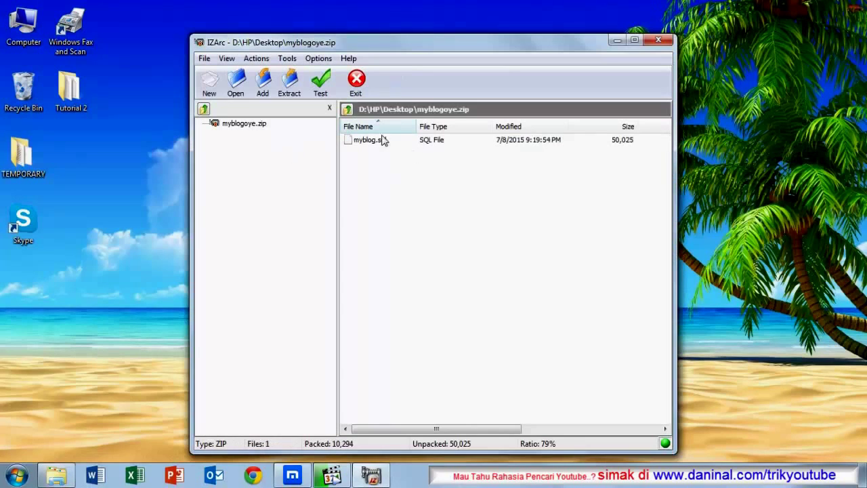
pyautogui.click(658, 40)
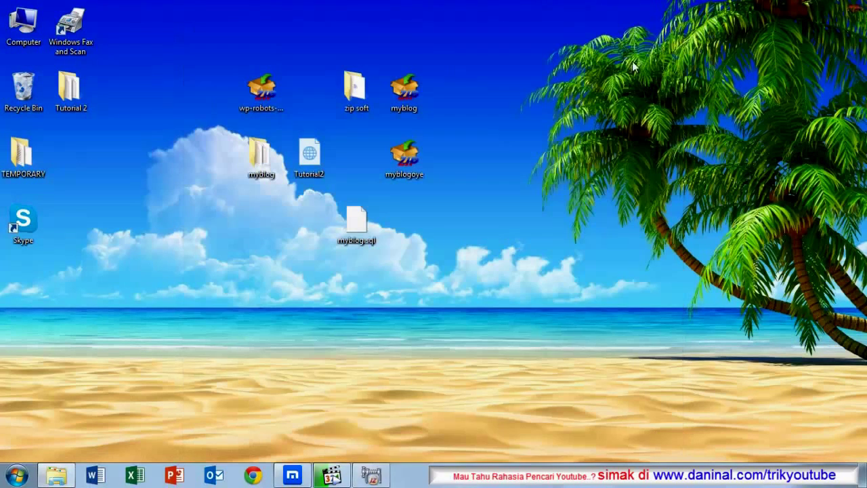
pyautogui.rightClick(358, 229)
pyautogui.click(390, 401)
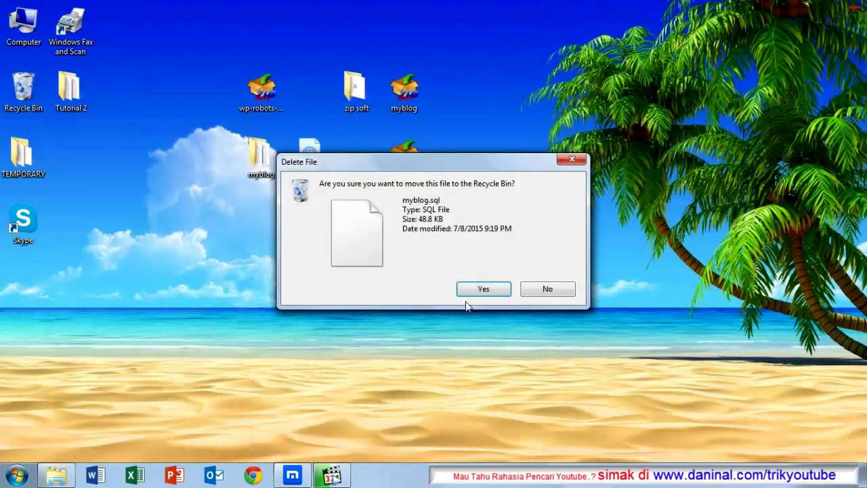
pyautogui.click(473, 289)
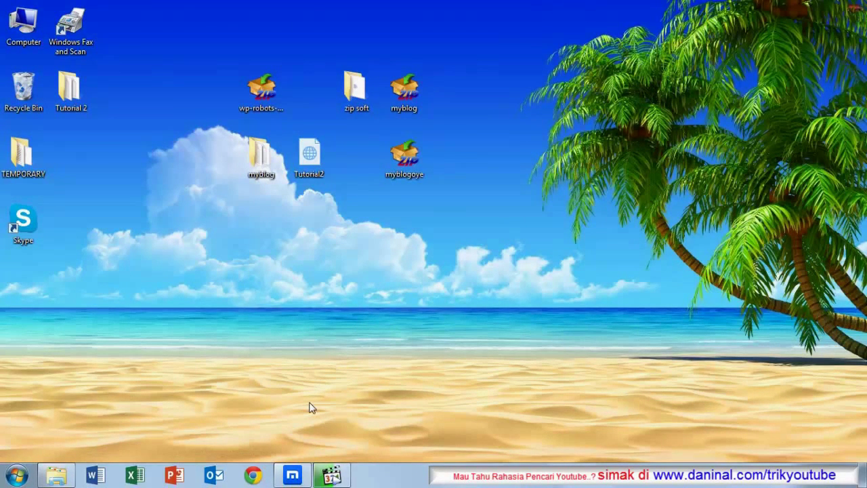
pyautogui.click(292, 475)
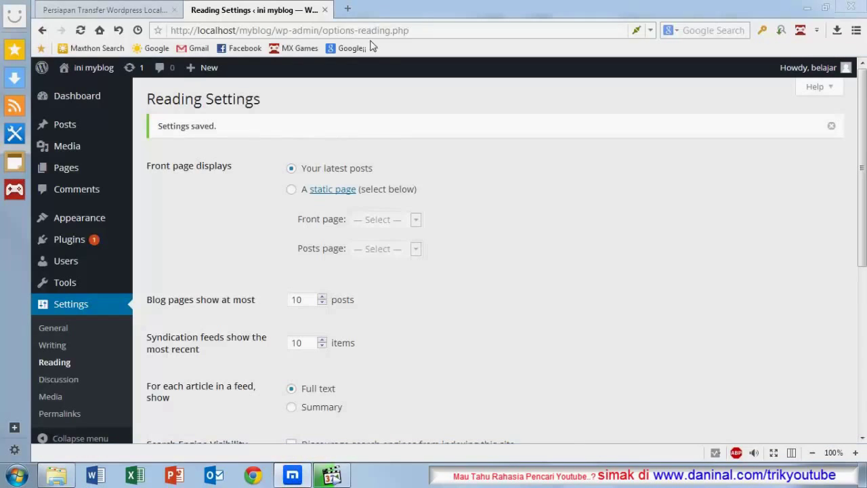
pyautogui.click(348, 8)
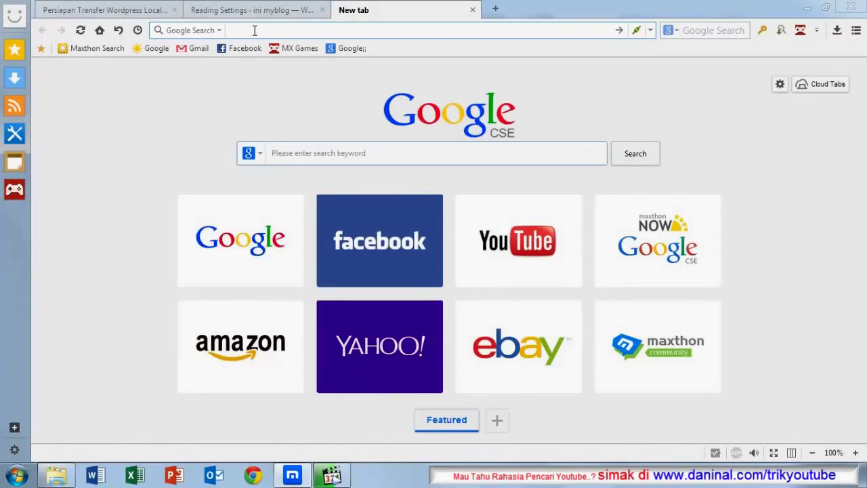
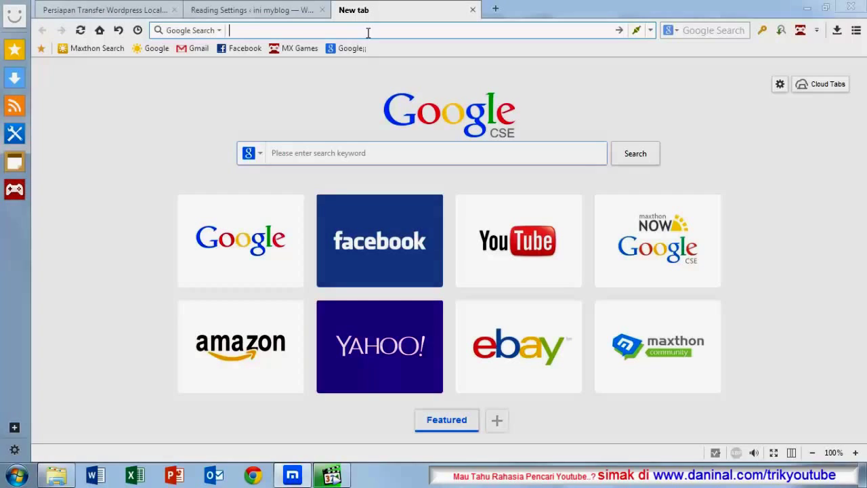
# Step: Load the cPanel login page at 208.78.226.63:2082 in the new tab
pyautogui.write('2')
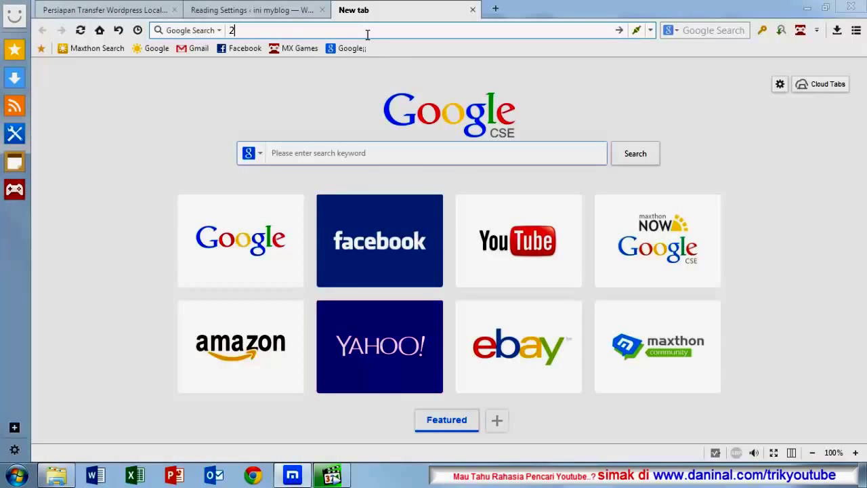
pyautogui.write('08')
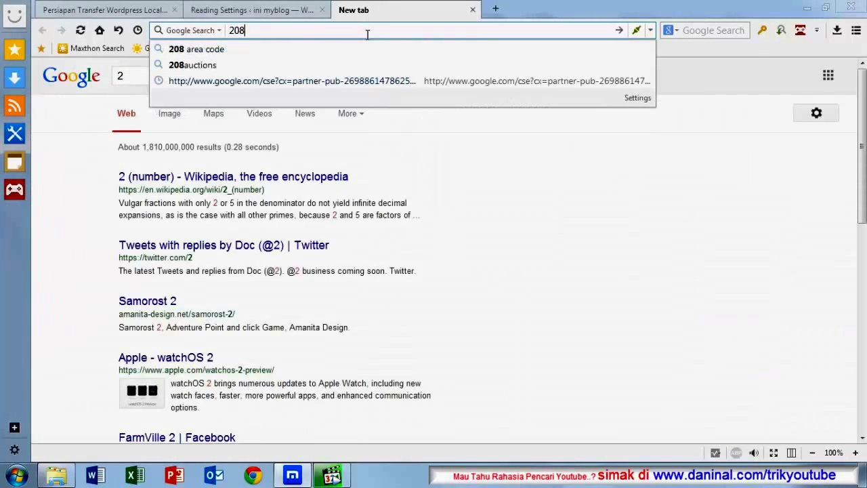
pyautogui.write('.78.')
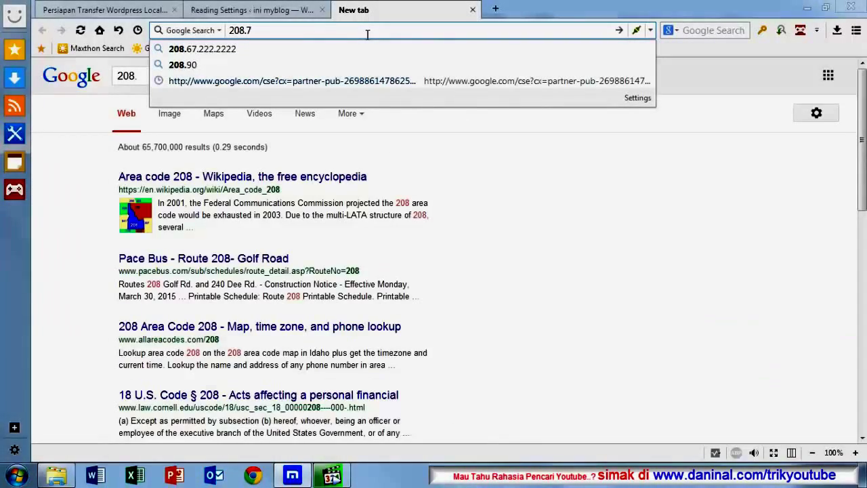
pyautogui.write('226')
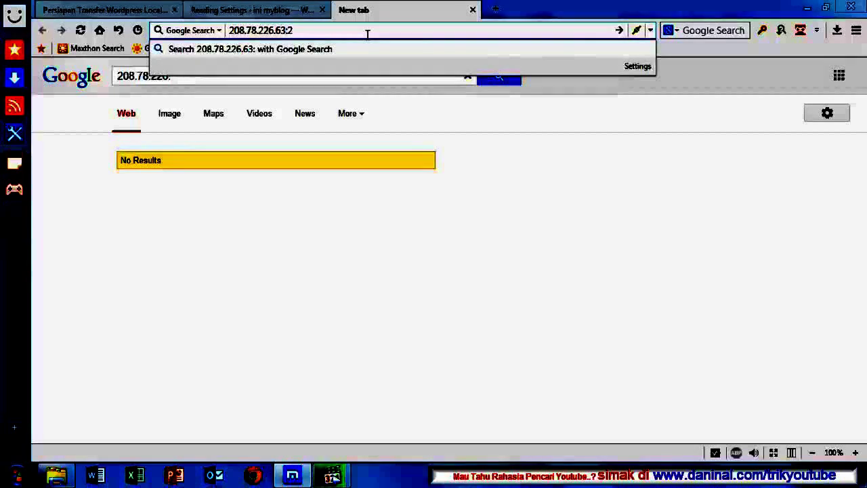
pyautogui.write('082')
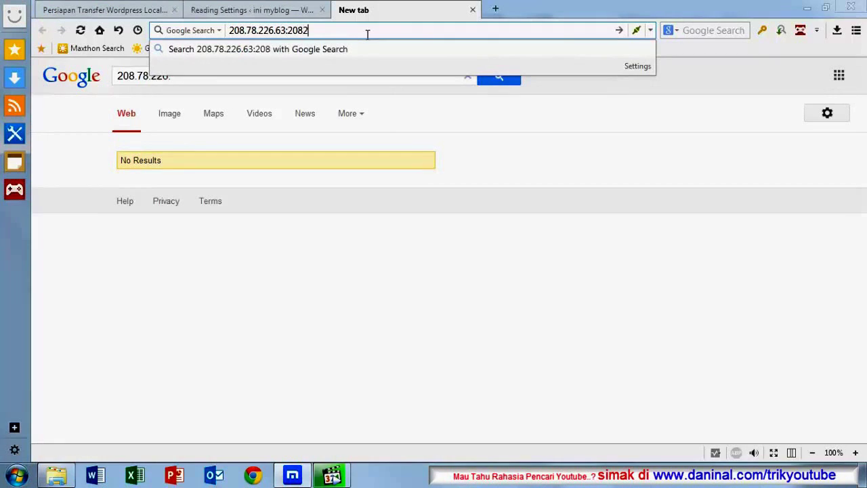
pyautogui.press('Return')
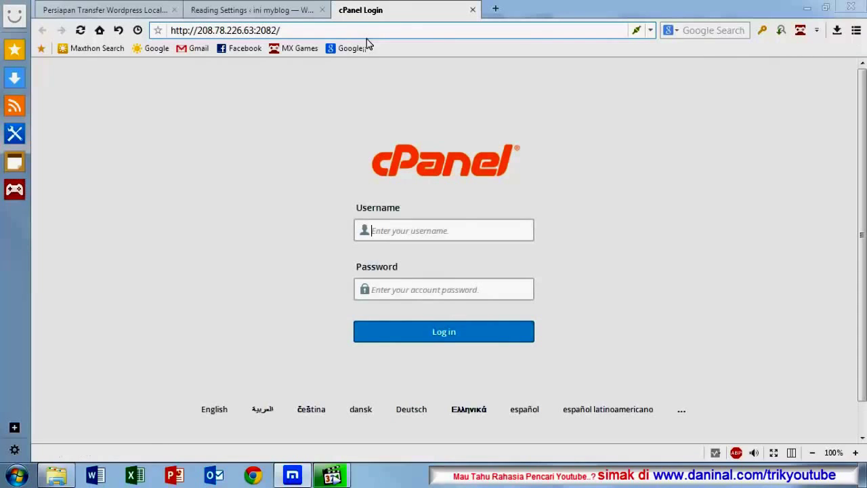
# Step: Log in with the hosting account's username and password, and let Maxthon save the password
pyautogui.click(392, 231)
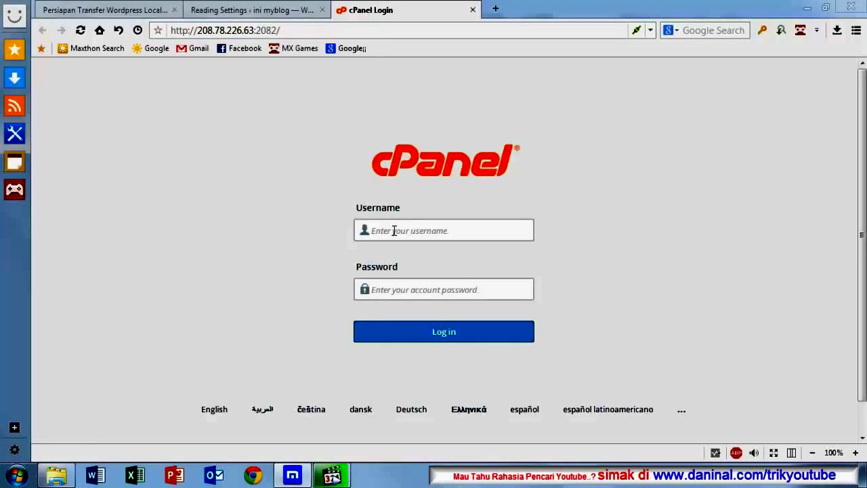
pyautogui.write('da')
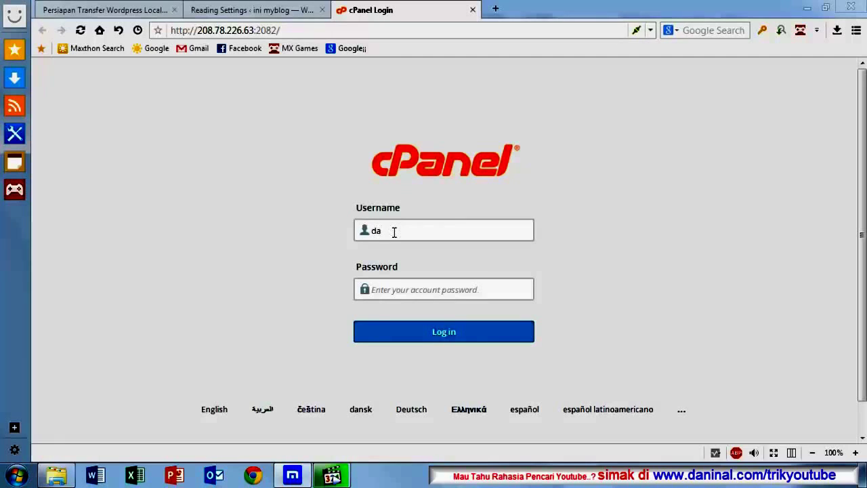
pyautogui.write('ilynewbie')
pyautogui.click(398, 296)
pyautogui.write('****')
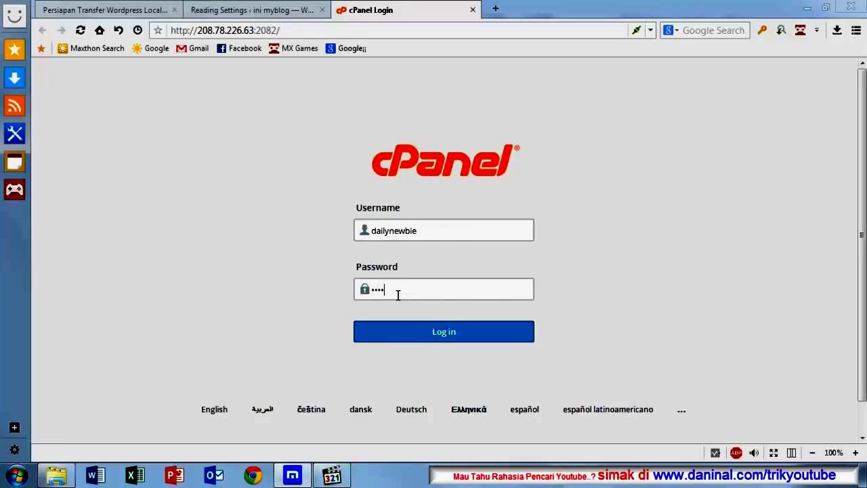
pyautogui.write('***')
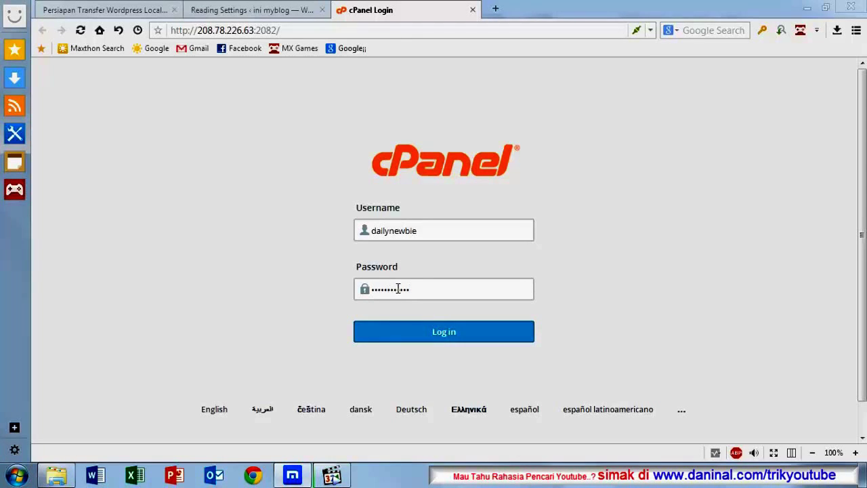
pyautogui.click(426, 332)
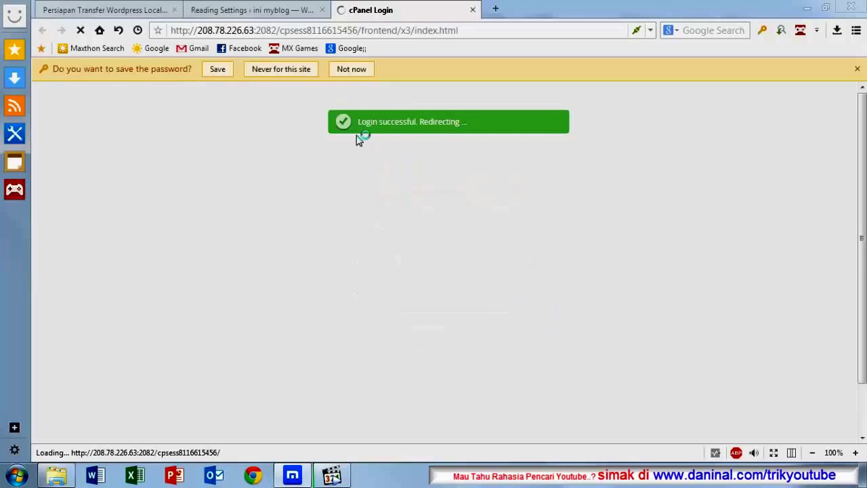
pyautogui.click(218, 70)
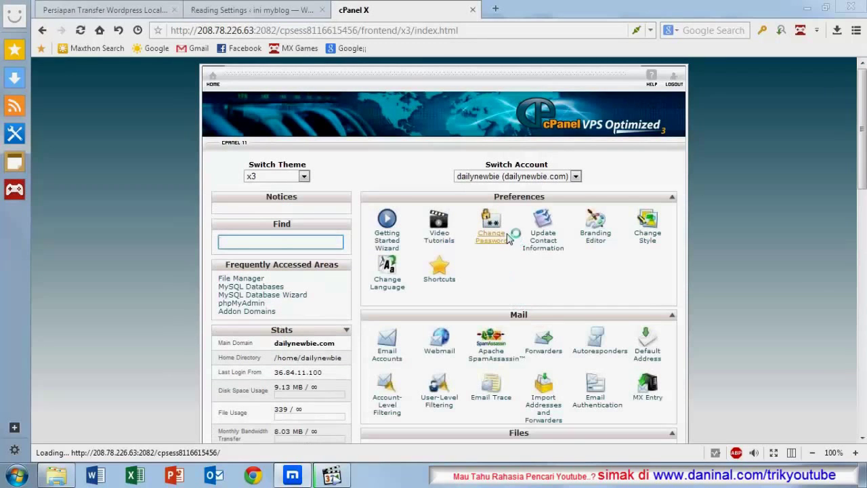
pyautogui.scroll(-3, 447, 274)
pyautogui.scroll(4, 454, 277)
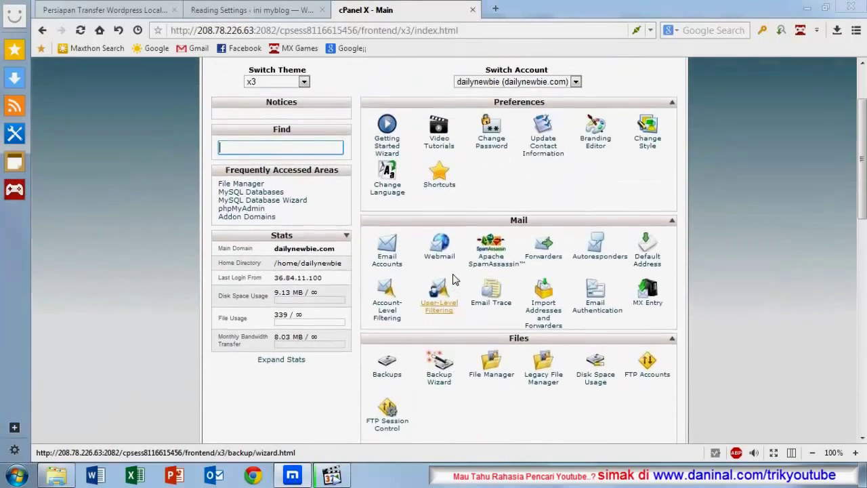
pyautogui.scroll(-5, 454, 278)
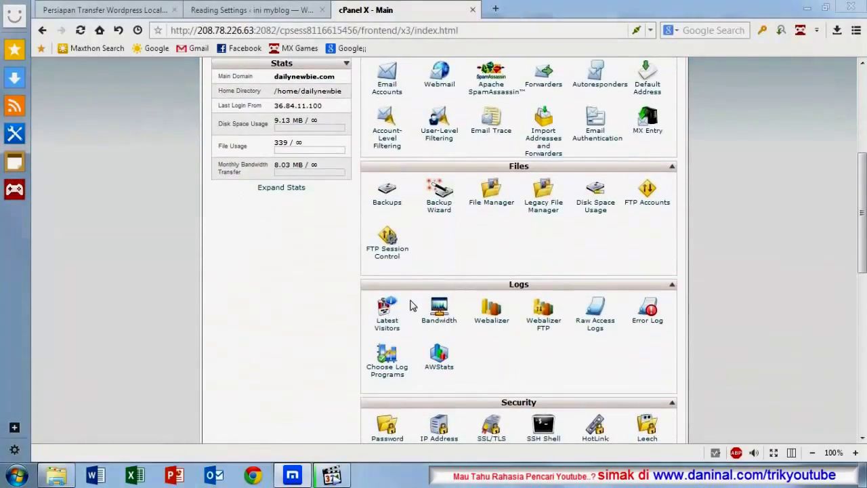
pyautogui.scroll(-2, 353, 294)
pyautogui.scroll(3, 350, 295)
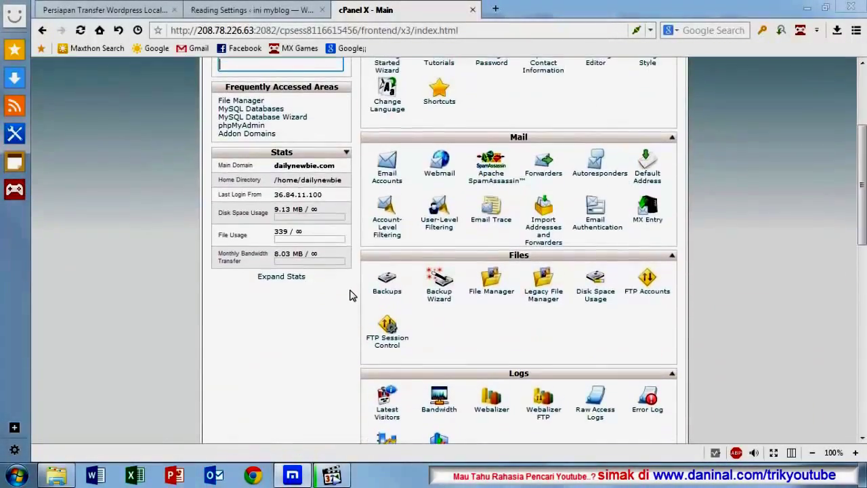
pyautogui.scroll(-3, 350, 295)
pyautogui.scroll(3, 350, 295)
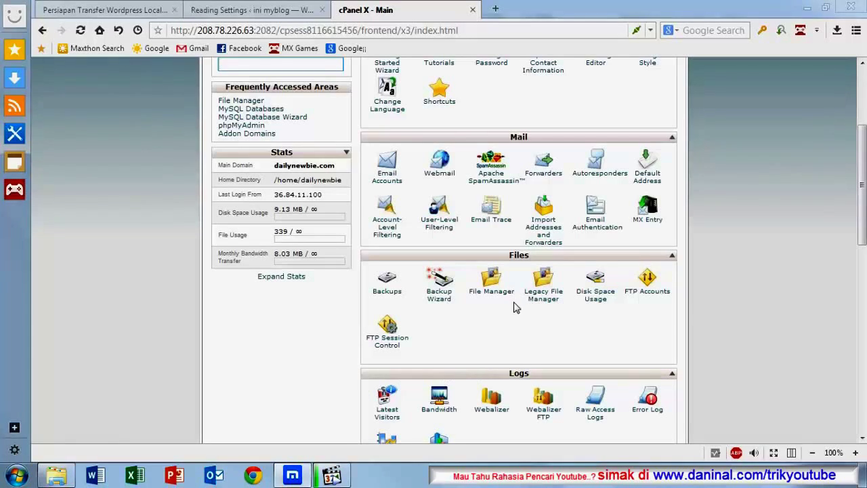
pyautogui.scroll(1, 298, 344)
pyautogui.scroll(1, 298, 344)
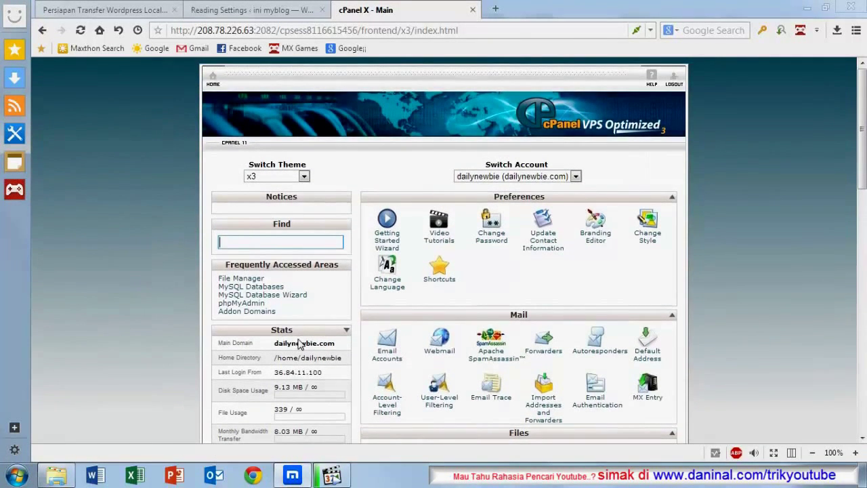
pyautogui.scroll(-3, 322, 324)
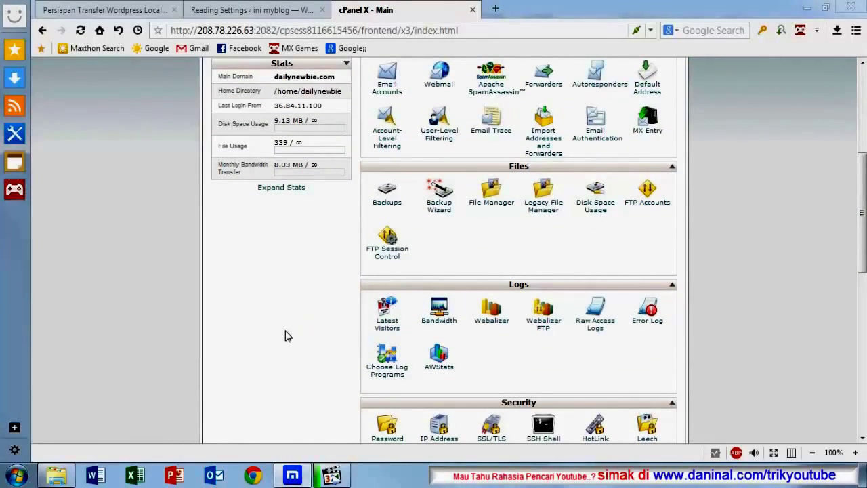
pyautogui.scroll(-1, 284, 335)
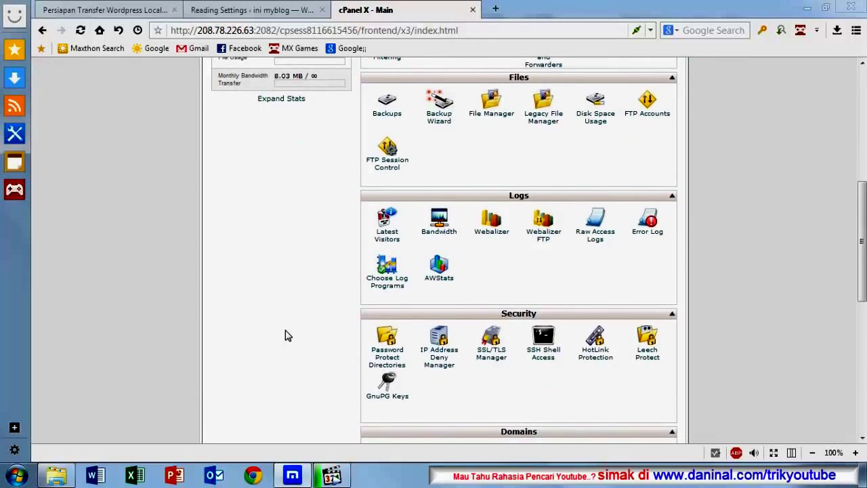
pyautogui.scroll(2, 284, 336)
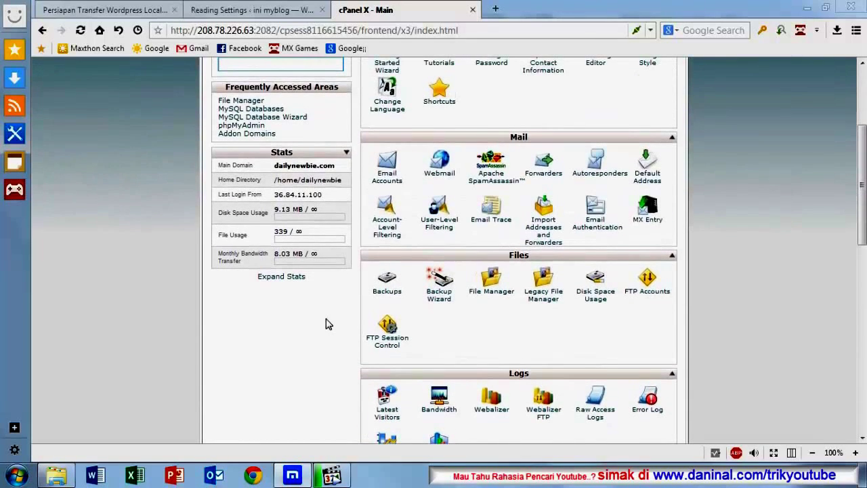
pyautogui.scroll(-2, 325, 323)
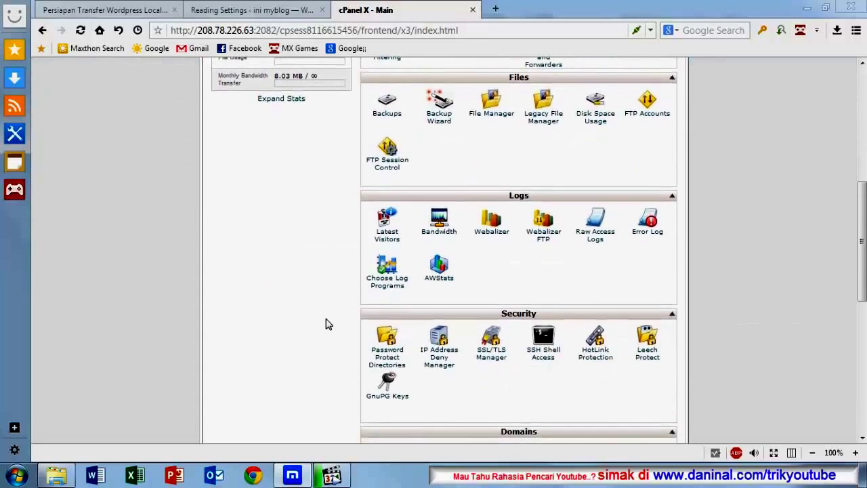
pyautogui.scroll(-2, 325, 324)
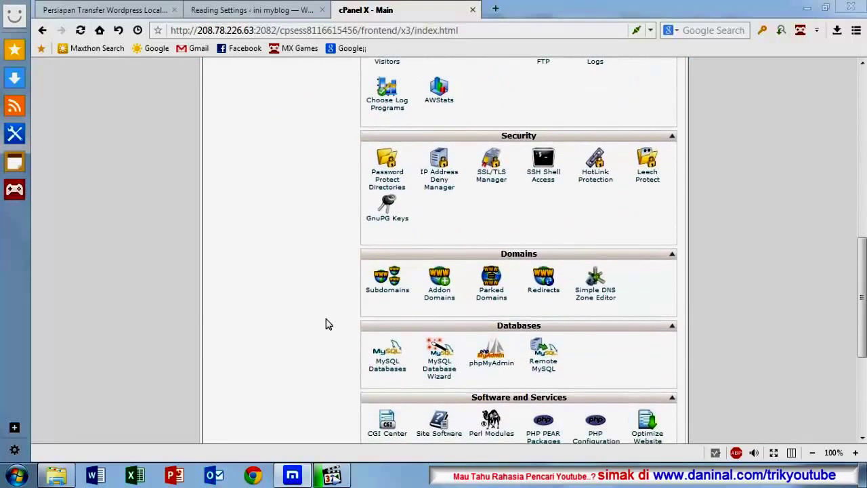
pyautogui.scroll(-1, 325, 324)
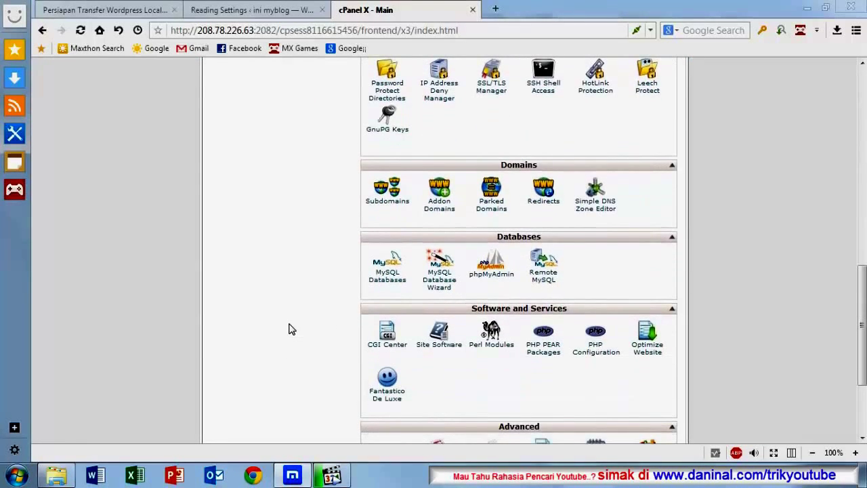
pyautogui.scroll(1, 290, 327)
pyautogui.scroll(-1, 290, 327)
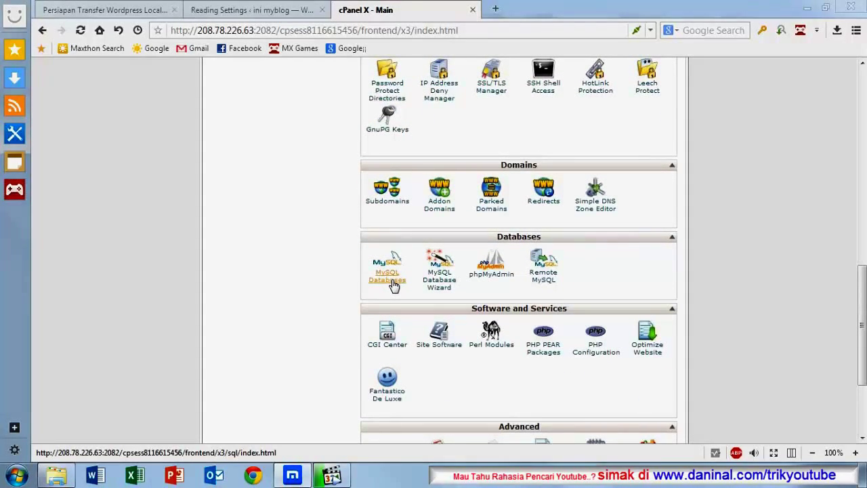
# Step: On the MySQL Databases page, try creating a dailynew_myblog database
pyautogui.click(387, 278)
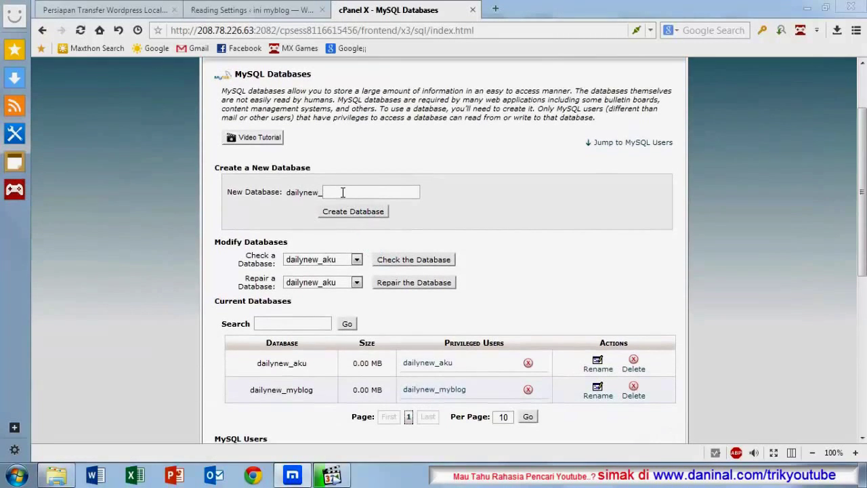
pyautogui.click(343, 192)
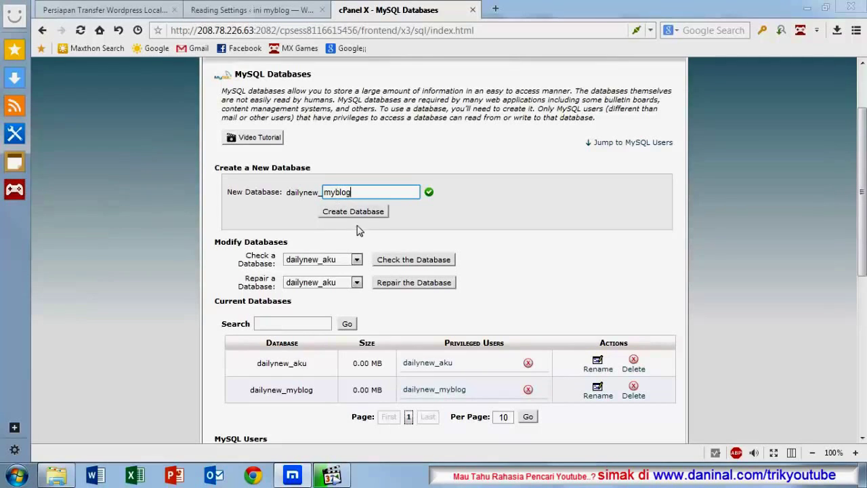
pyautogui.click(359, 212)
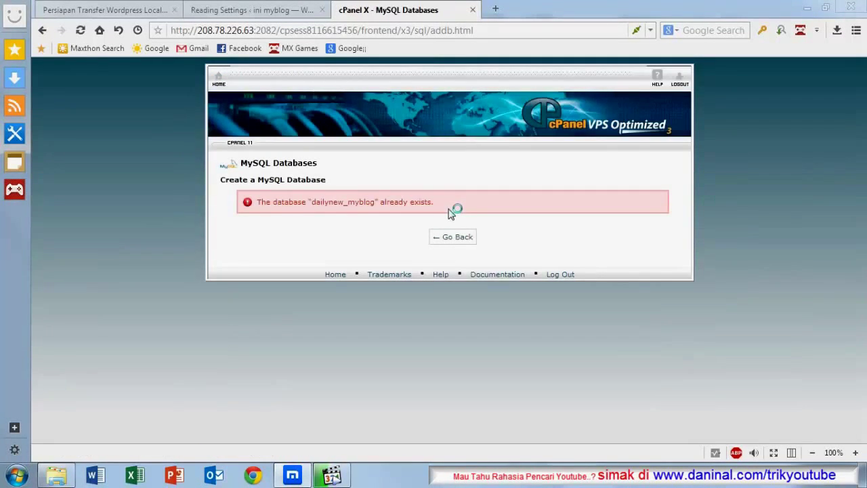
pyautogui.click(450, 239)
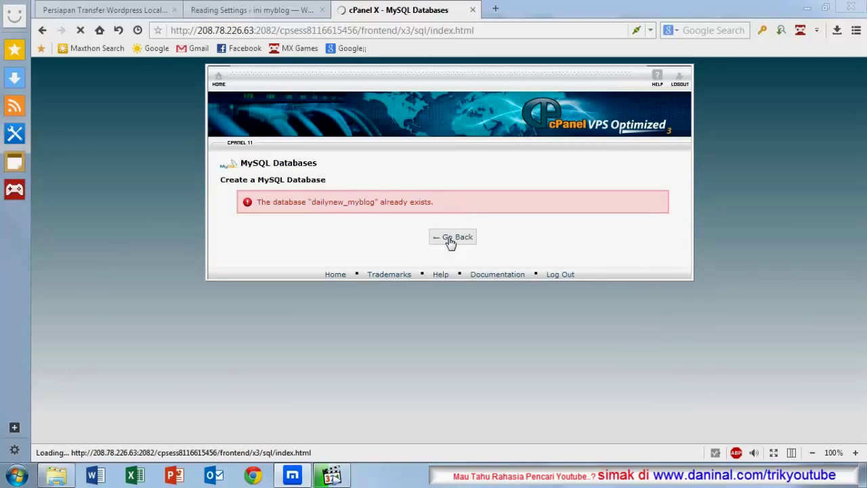
# Step: Permanently delete the existing dailynew_myblog database
pyautogui.scroll(-4, 420, 254)
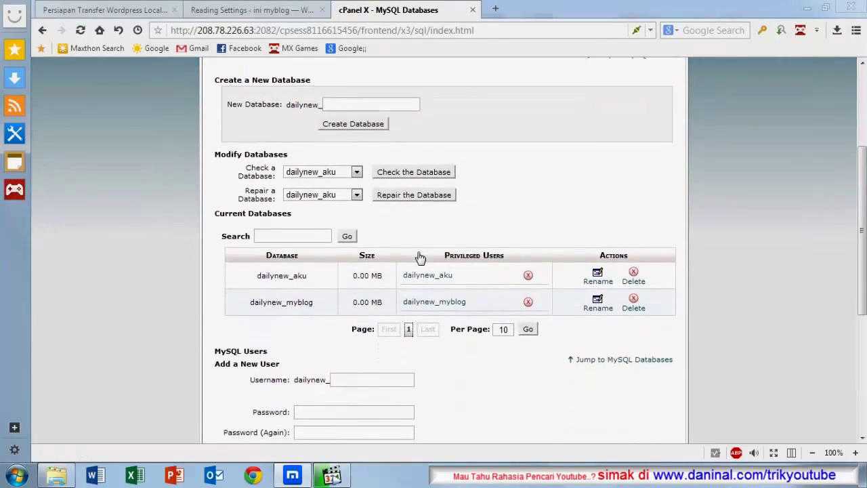
pyautogui.scroll(-4, 417, 256)
pyautogui.scroll(3, 418, 255)
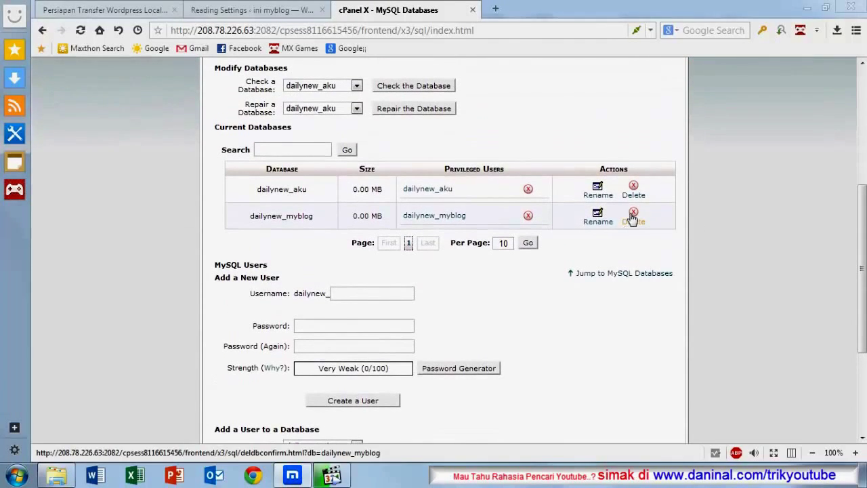
pyautogui.click(633, 215)
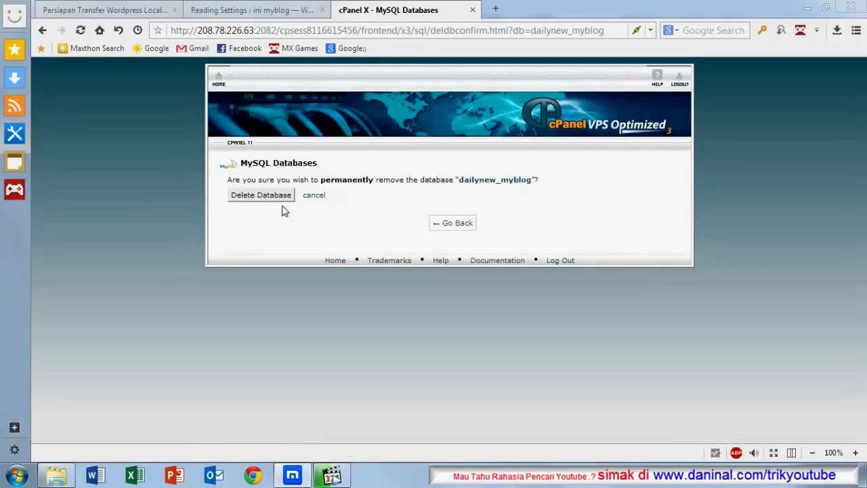
pyautogui.click(263, 195)
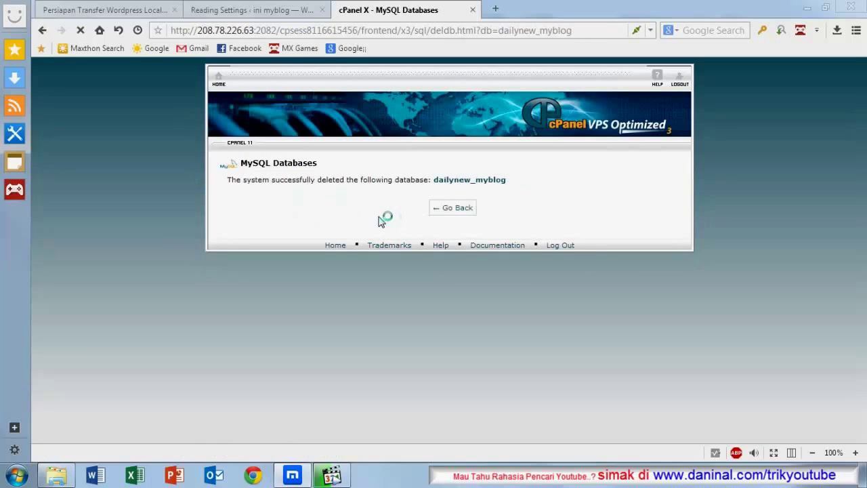
pyautogui.click(458, 208)
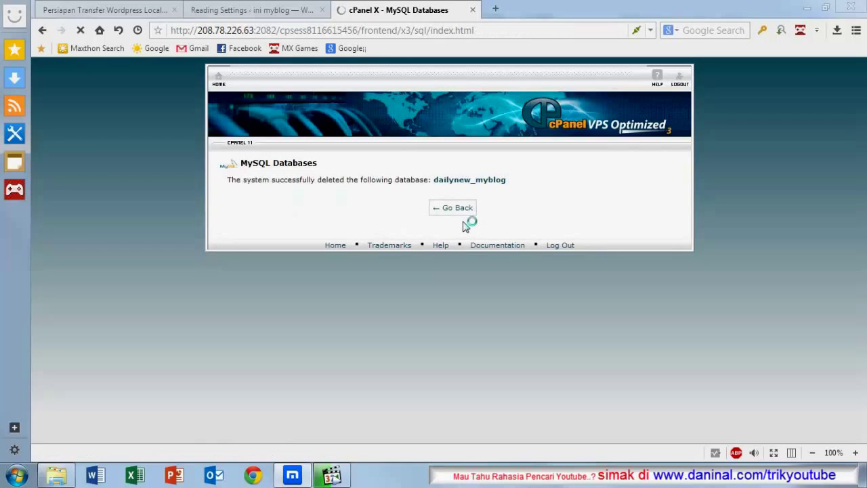
# Step: Delete the existing dailynew_myblog MySQL user
pyautogui.scroll(-5, 465, 227)
pyautogui.scroll(-3, 464, 228)
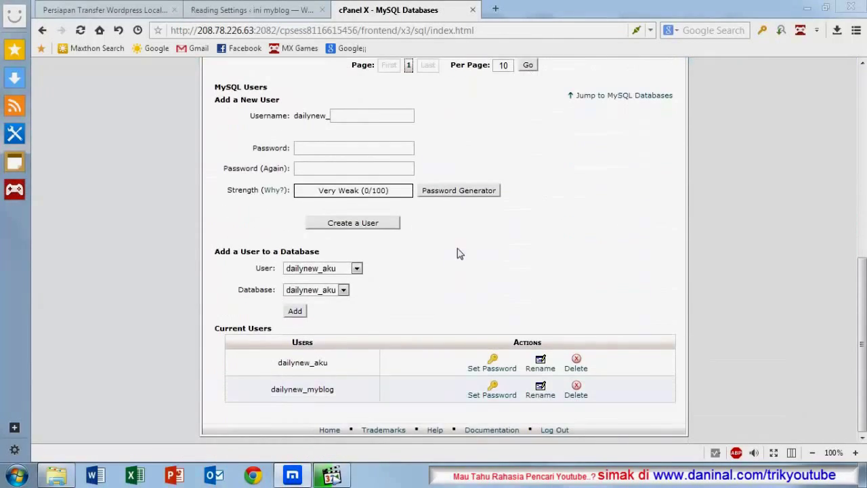
pyautogui.click(577, 392)
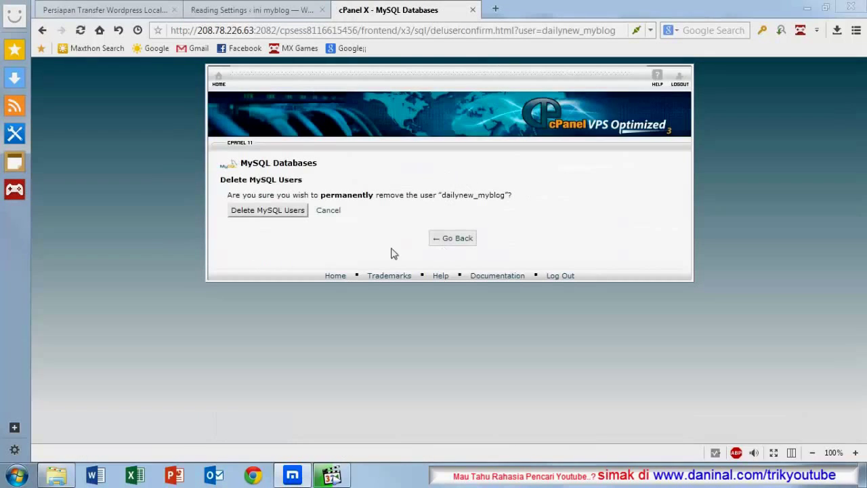
pyautogui.click(261, 213)
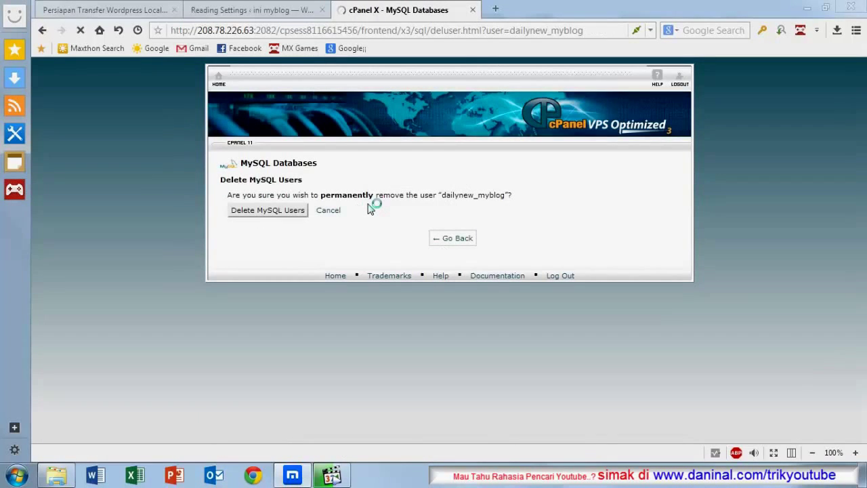
pyautogui.click(464, 212)
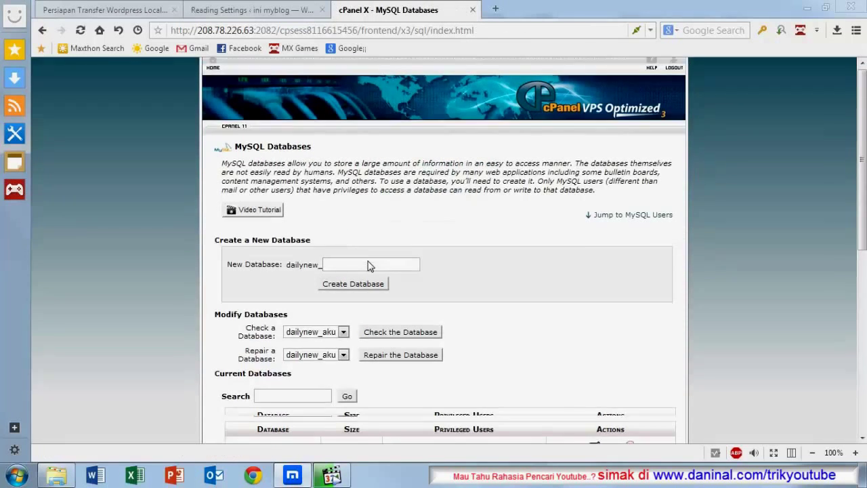
# Step: Recreate an empty dailynew_myblog database and begin entering the new user name
pyautogui.scroll(-3, 335, 233)
pyautogui.click(341, 104)
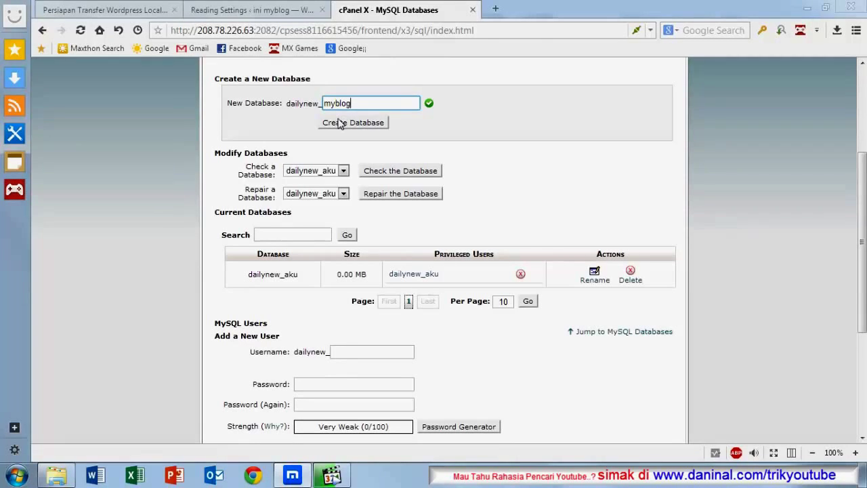
pyautogui.click(341, 120)
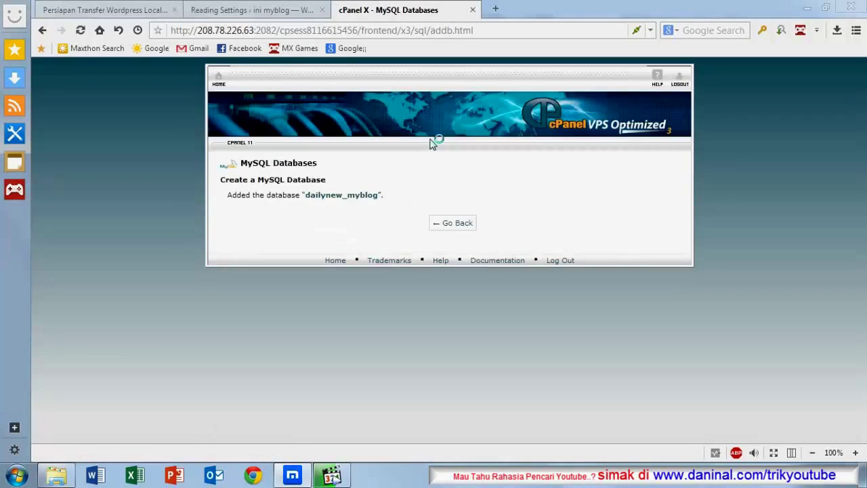
pyautogui.click(448, 227)
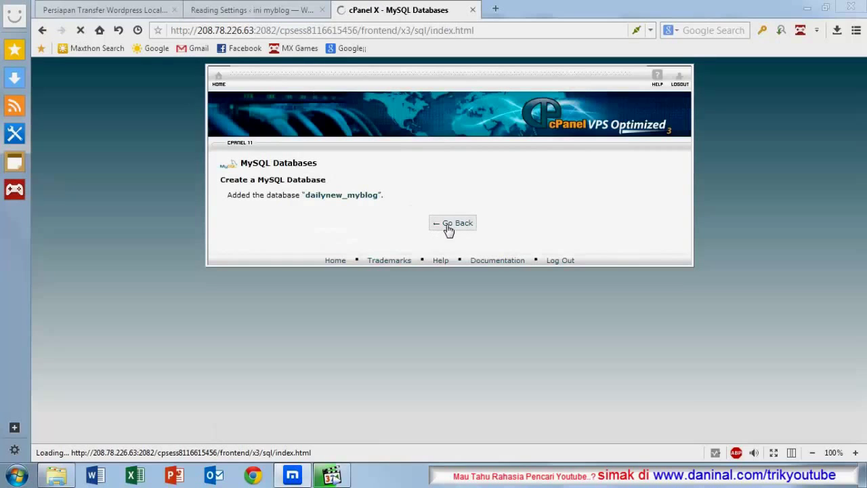
pyautogui.scroll(-6, 440, 229)
pyautogui.scroll(1, 413, 229)
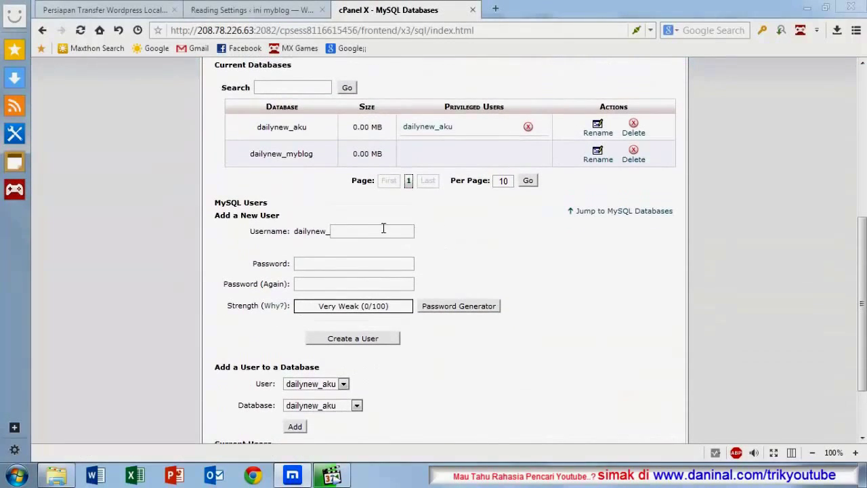
pyautogui.click(368, 230)
pyautogui.write('myblog')
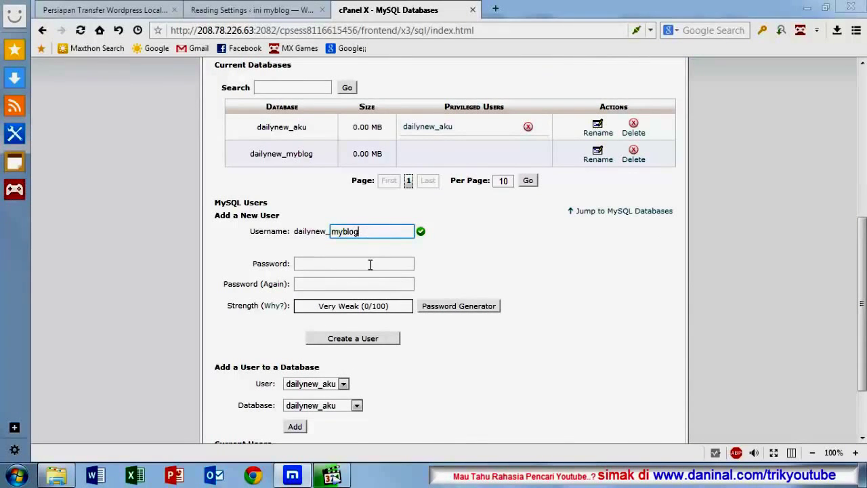
# Step: Give user myblog a matching password in both fields and create dailynew_myblog
pyautogui.click(370, 264)
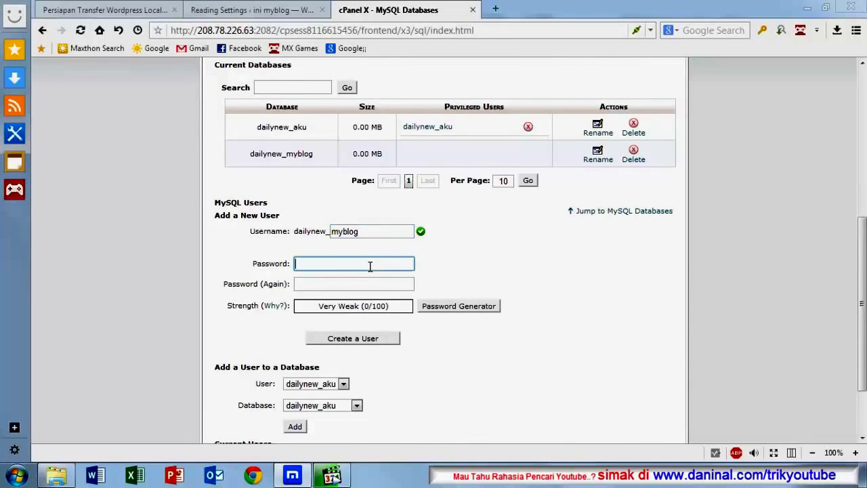
pyautogui.write('•')
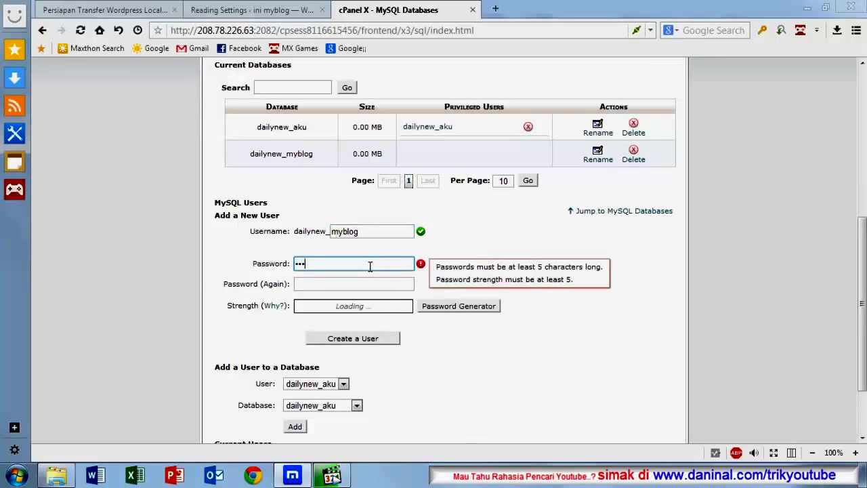
pyautogui.press('BackSpace')
pyautogui.press('BackSpace')
pyautogui.write('•••••')
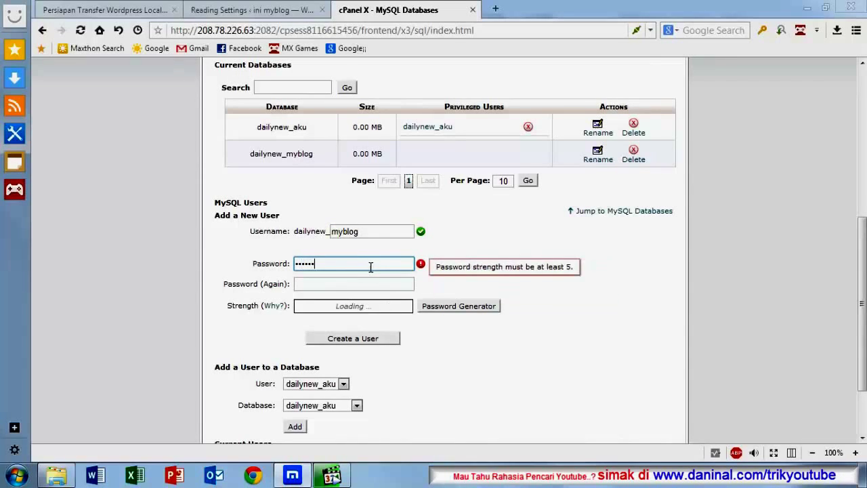
pyautogui.click(368, 285)
pyautogui.write('••')
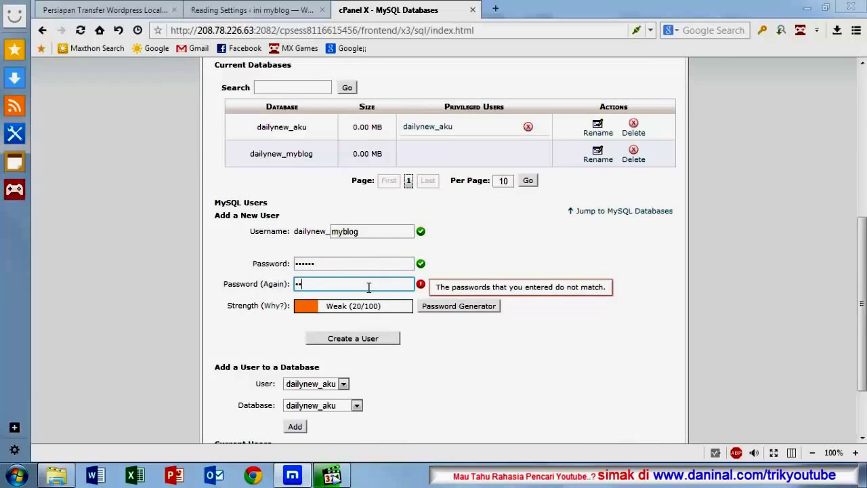
pyautogui.write('••••')
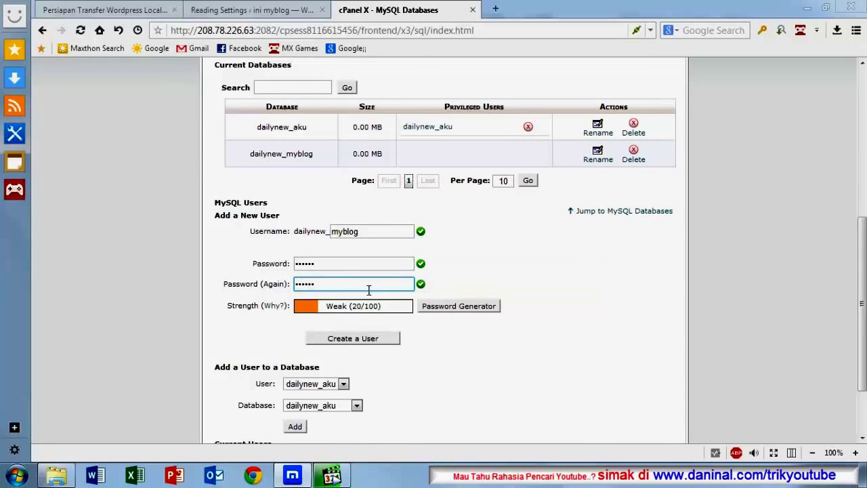
pyautogui.click(378, 339)
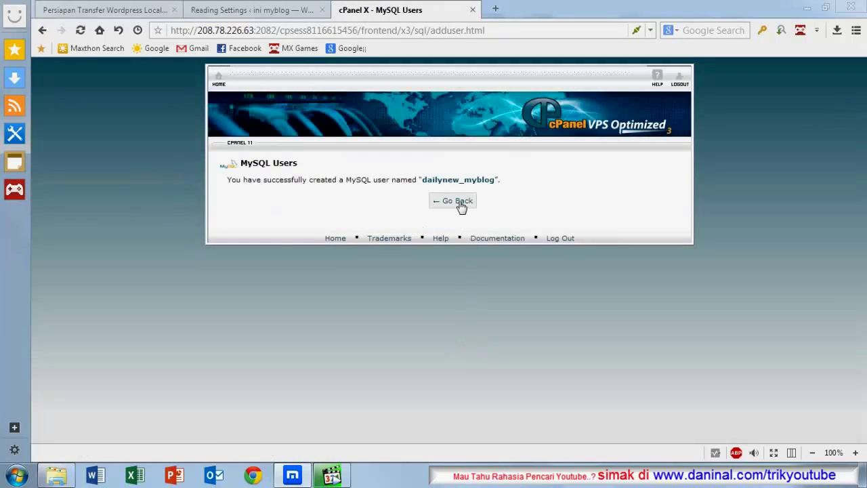
# Step: Under Add a User to a Database, pick dailynew_myblog as both user and database and add it
pyautogui.click(458, 201)
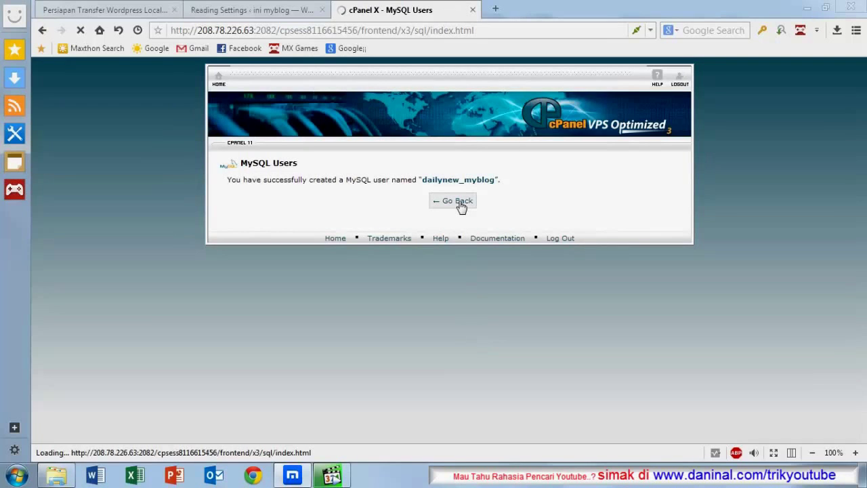
pyautogui.scroll(-1, 456, 231)
pyautogui.scroll(-10, 456, 231)
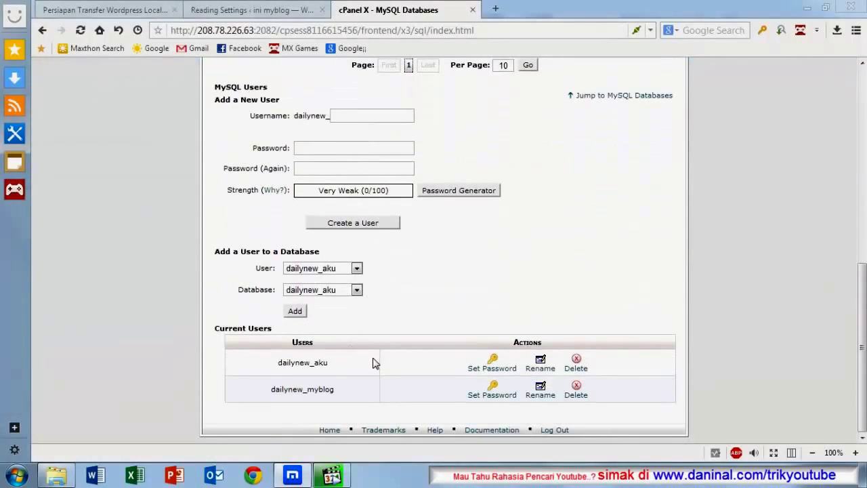
pyautogui.moveTo(215, 255); pyautogui.dragTo(328, 253)
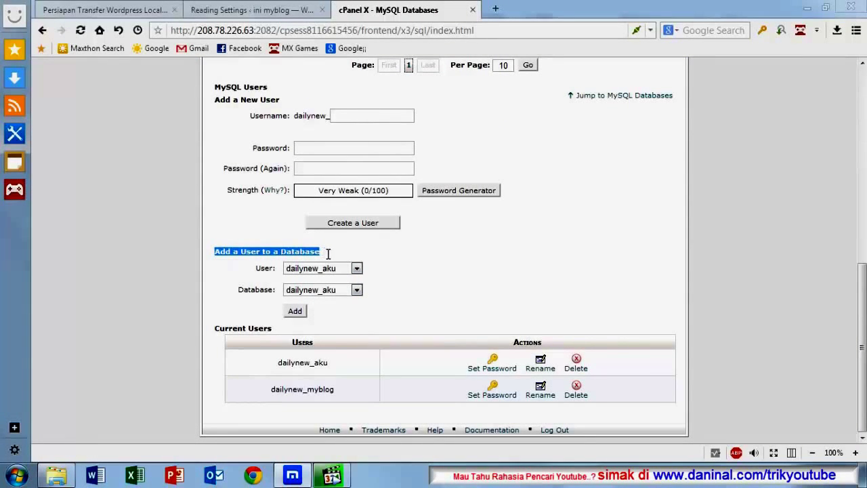
pyautogui.click(401, 276)
pyautogui.click(357, 269)
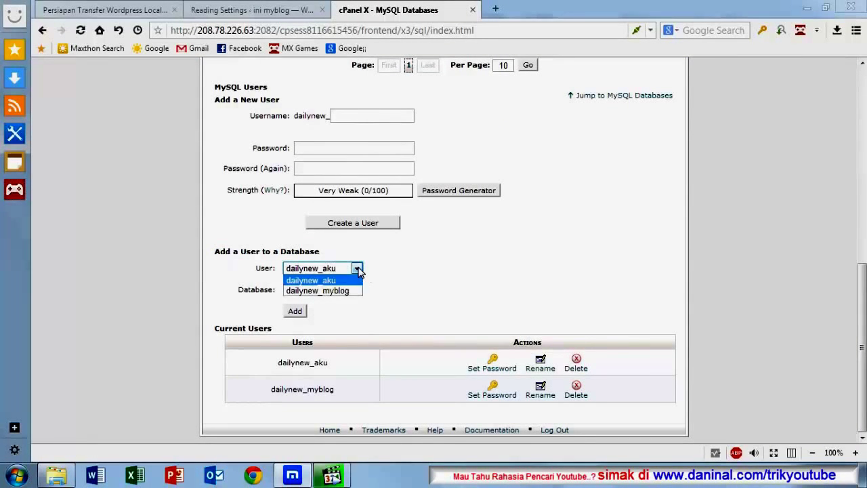
pyautogui.click(332, 291)
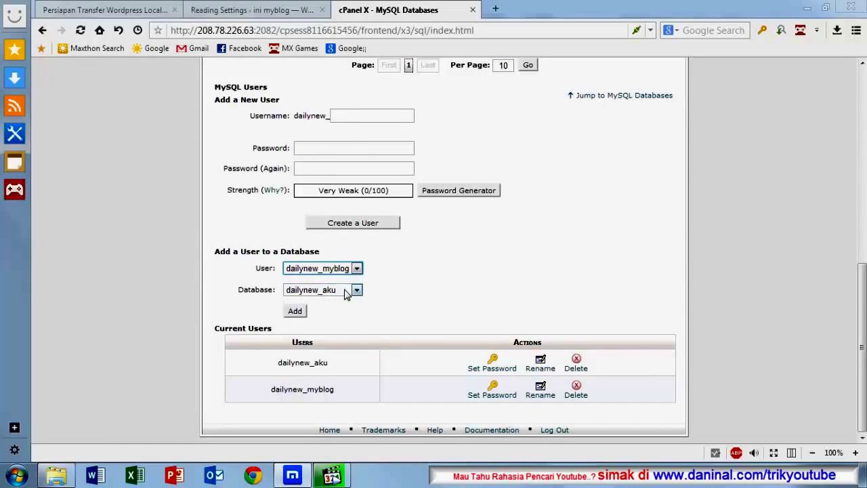
pyautogui.click(355, 290)
pyautogui.click(339, 312)
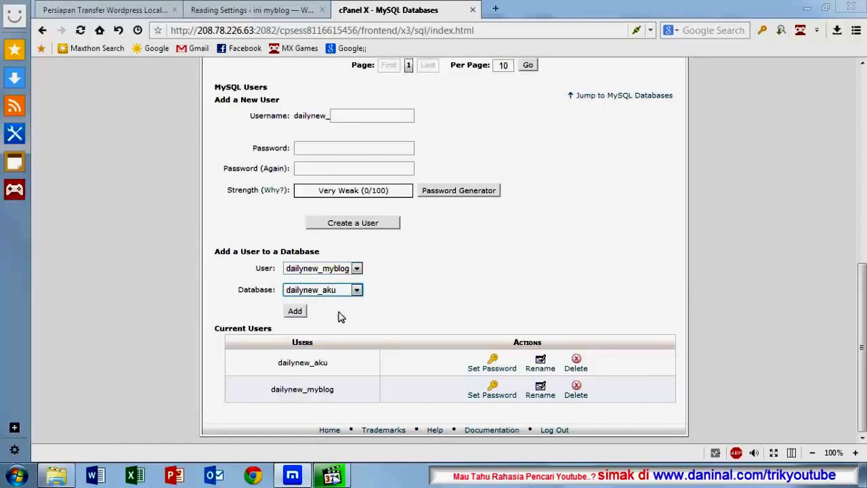
pyautogui.click(317, 271)
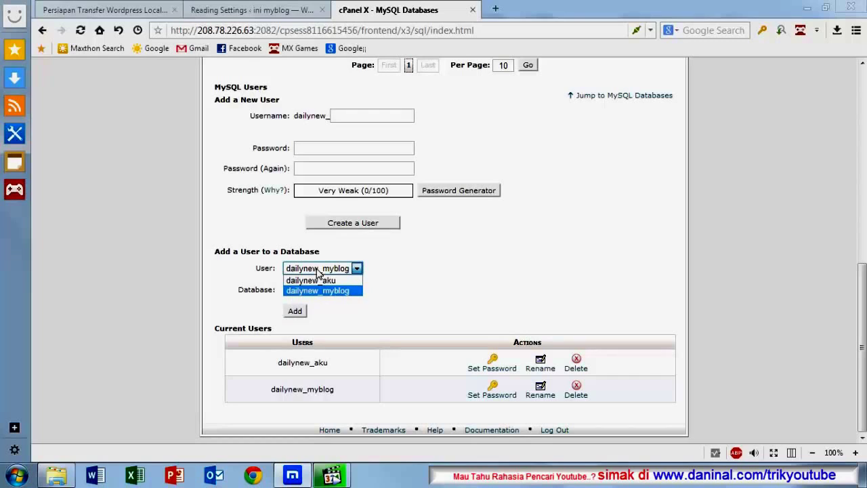
pyautogui.click(313, 290)
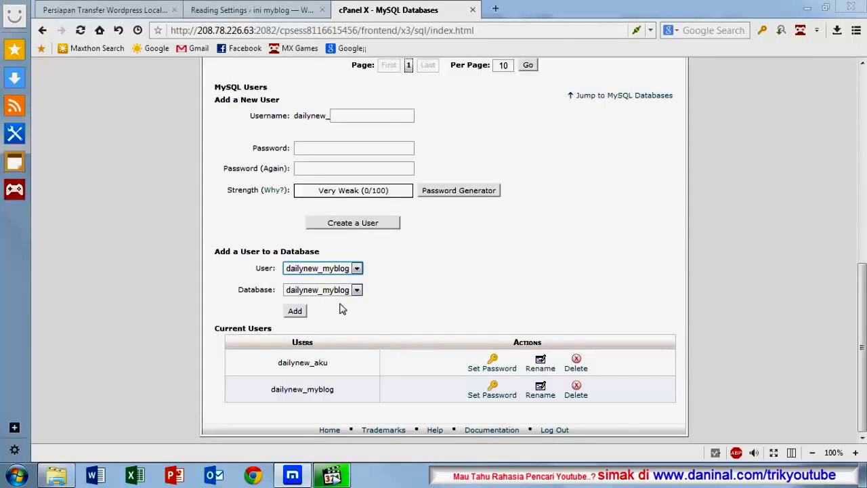
pyautogui.click(295, 312)
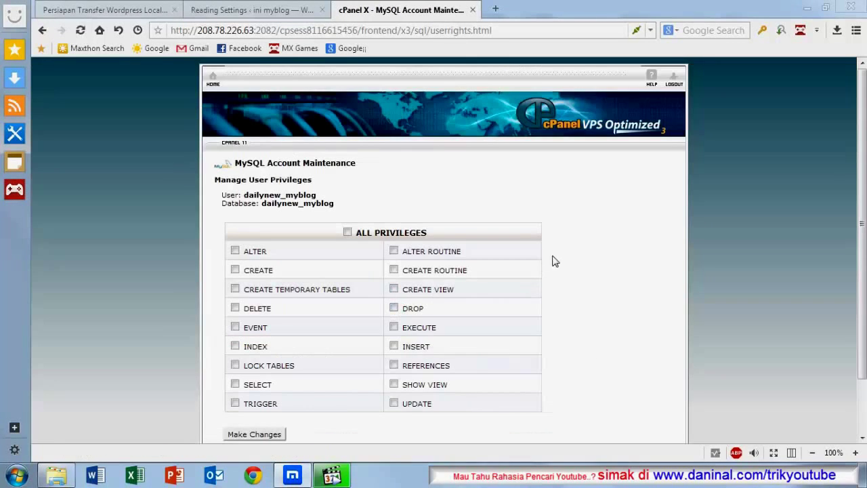
# Step: Grant the dailynew_myblog user all privileges on the database and save
pyautogui.scroll(-1, 555, 261)
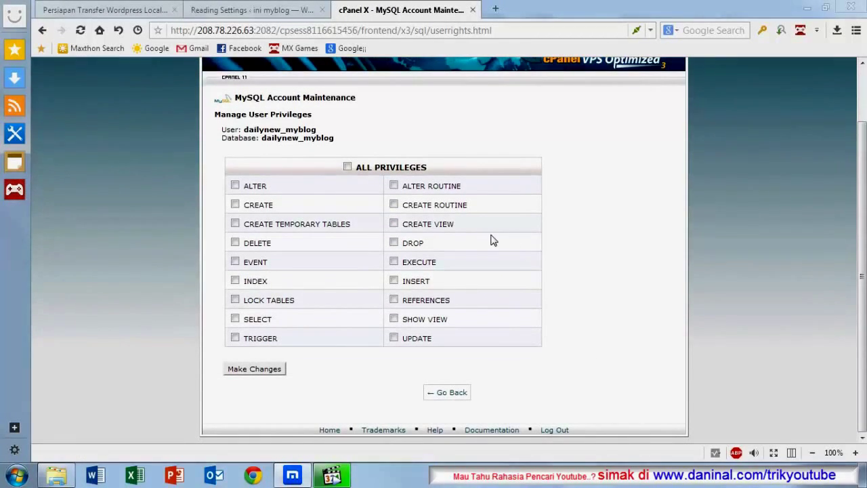
pyautogui.click(347, 167)
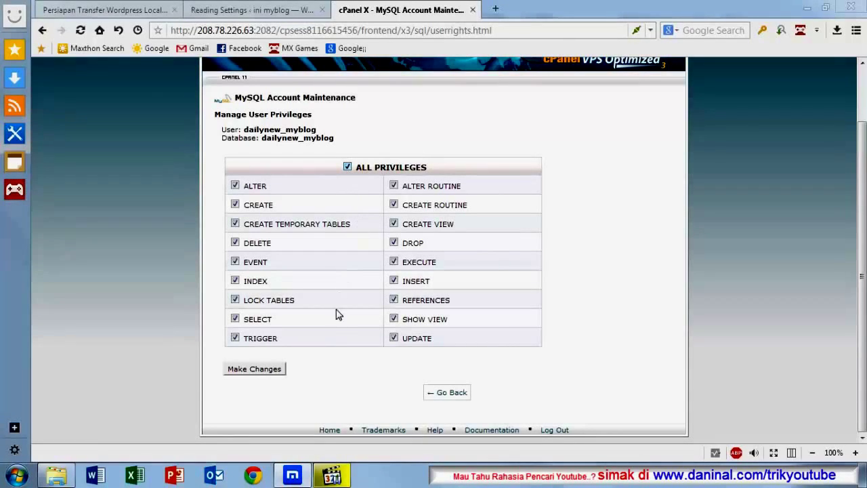
pyautogui.click(264, 370)
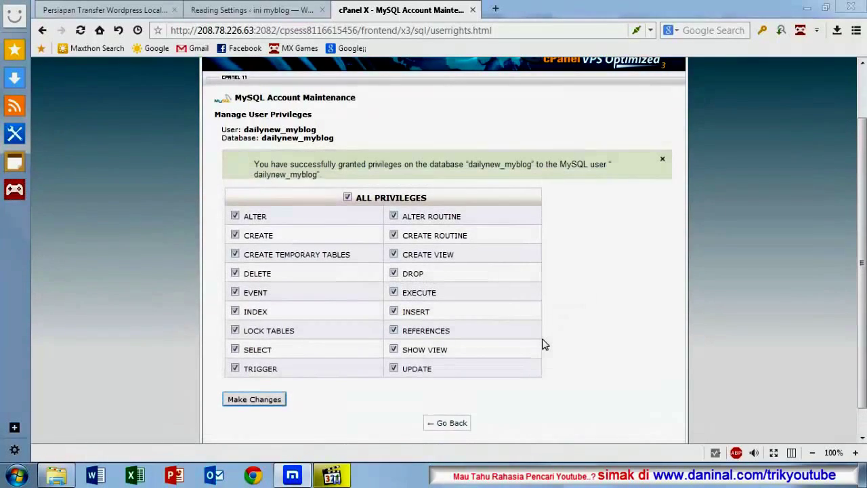
# Step: Return to MySQL Databases and check that dailynew_myblog lists its privileged user
pyautogui.scroll(2, 499, 293)
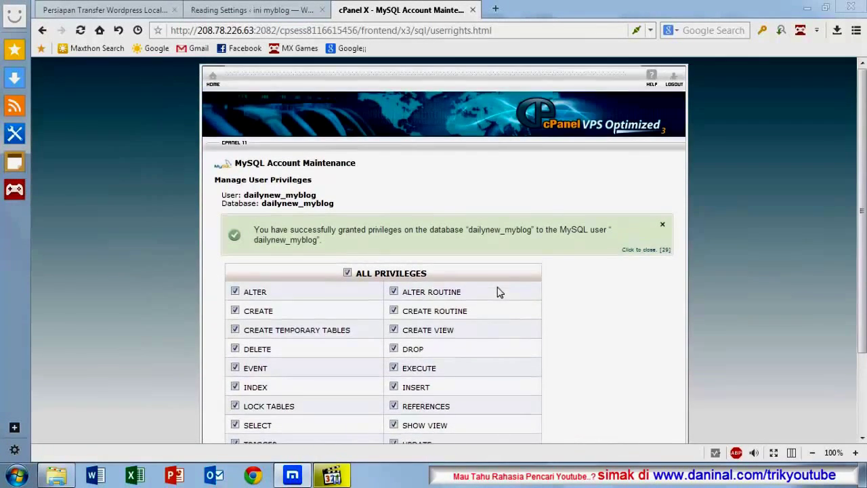
pyautogui.scroll(-2, 500, 293)
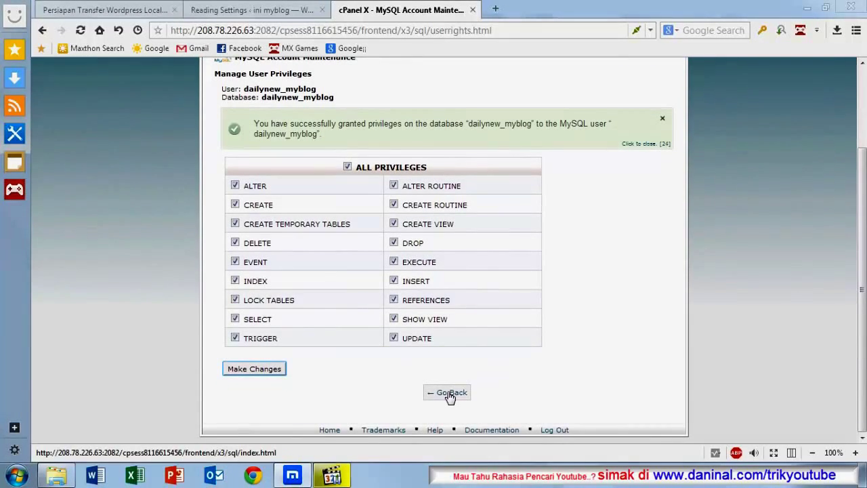
pyautogui.click(450, 394)
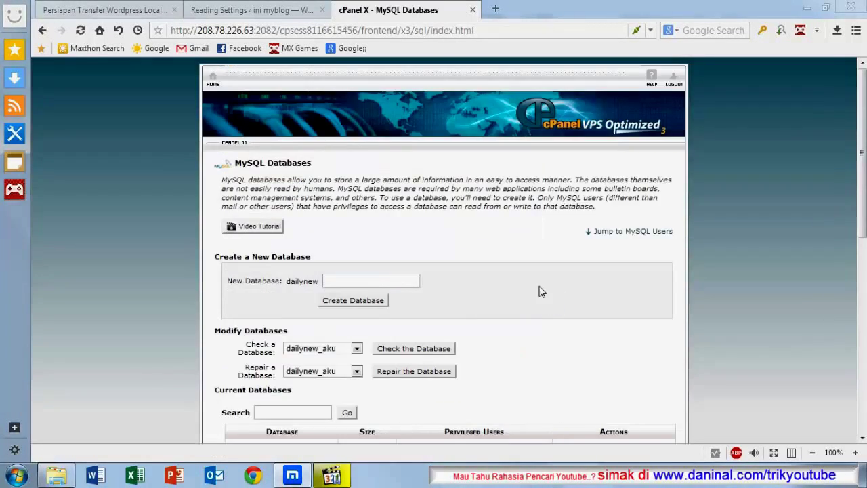
pyautogui.scroll(-3, 464, 251)
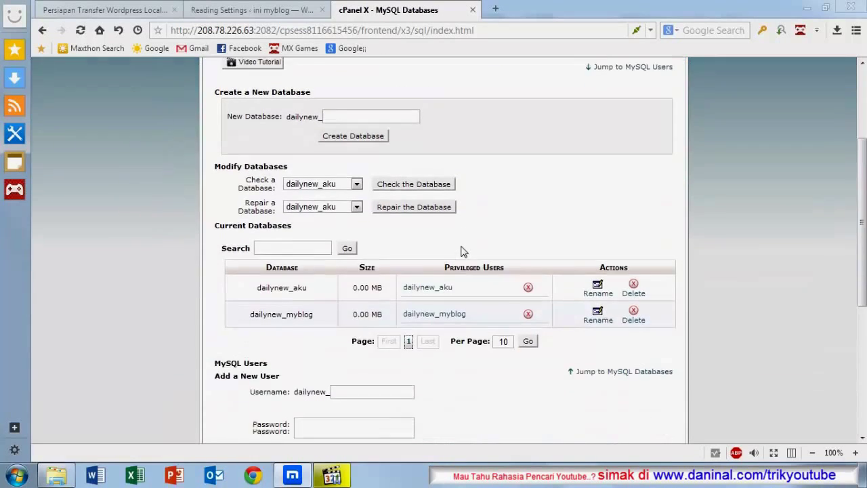
pyautogui.scroll(2, 463, 251)
pyautogui.scroll(-5, 463, 252)
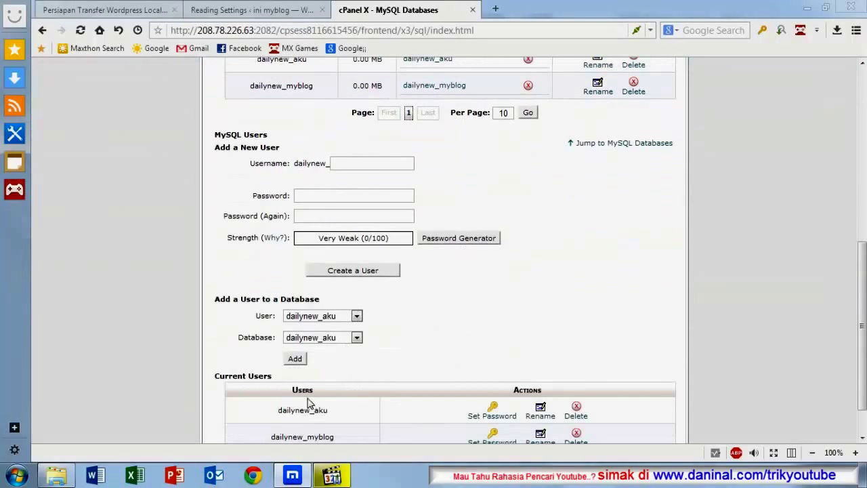
pyautogui.scroll(2, 341, 383)
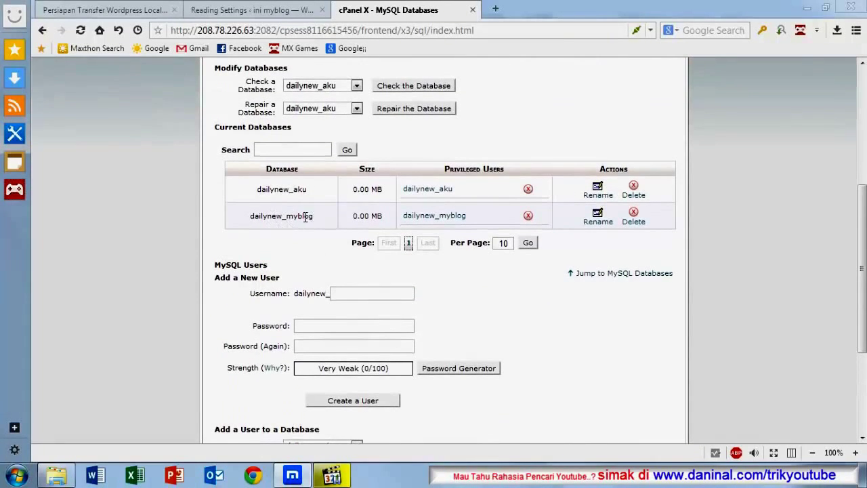
pyautogui.scroll(4, 307, 215)
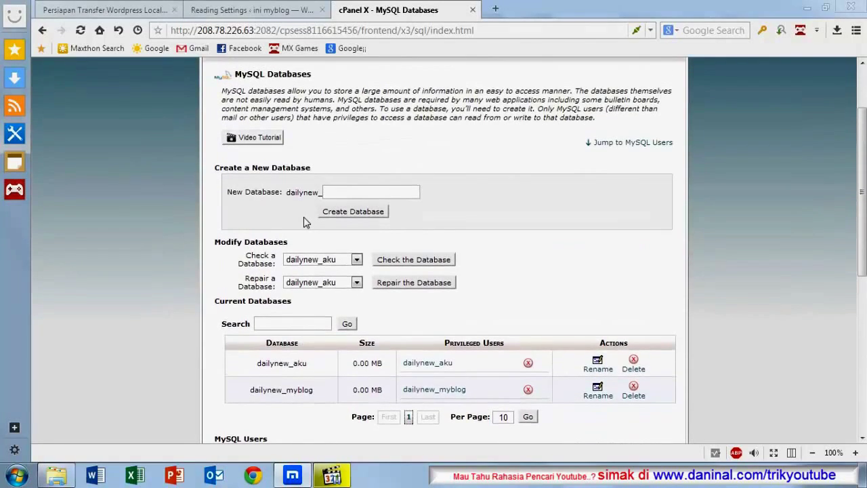
pyautogui.scroll(1, 215, 93)
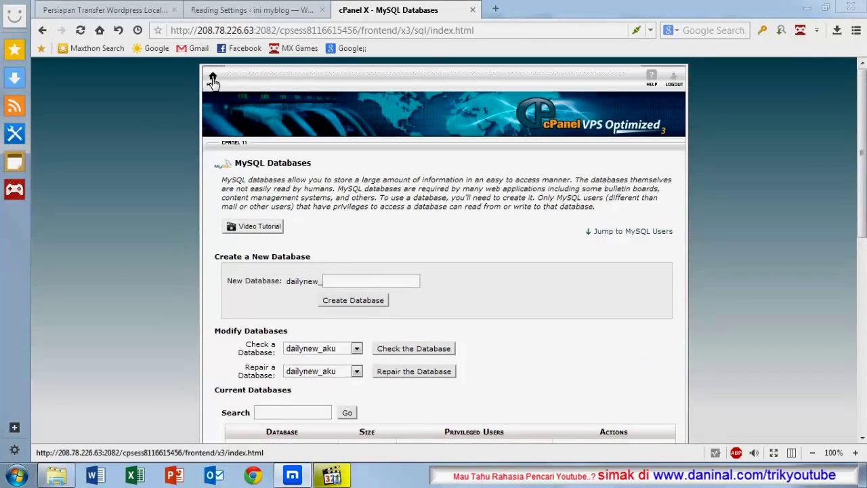
# Step: Go back to the cPanel home page and launch phpMyAdmin from the Databases section
pyautogui.click(213, 78)
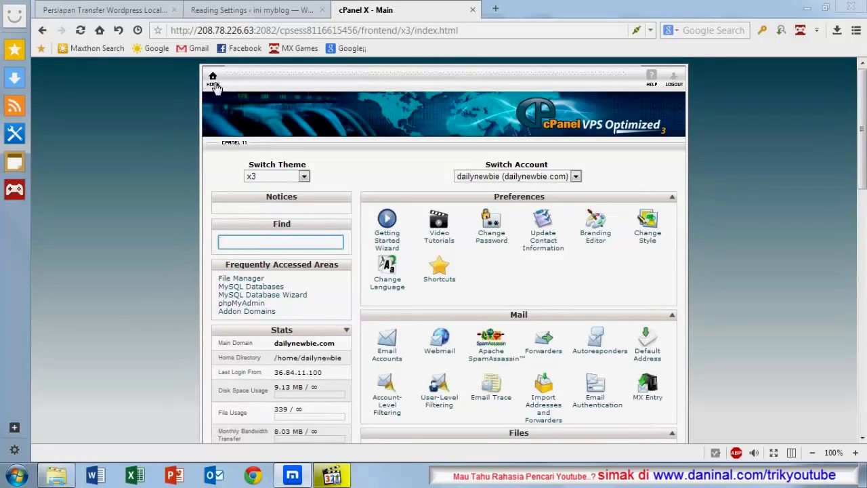
pyautogui.scroll(-2, 478, 234)
pyautogui.middleClick(477, 234)
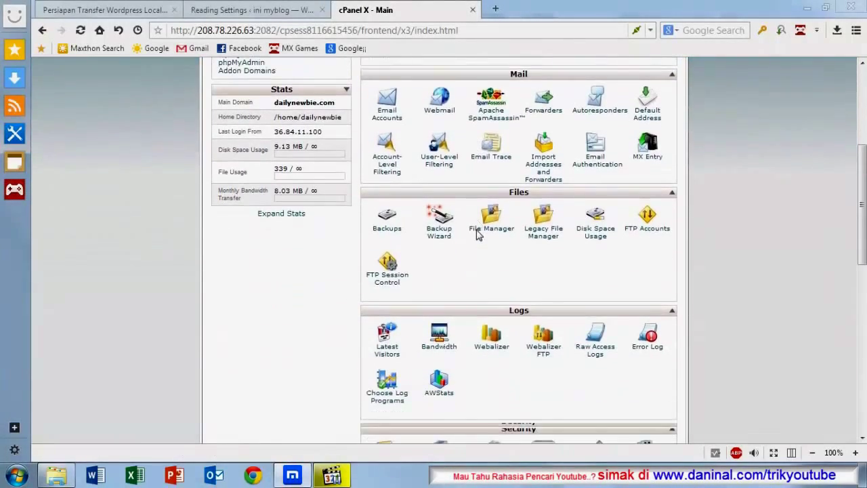
pyautogui.scroll(3, 474, 248)
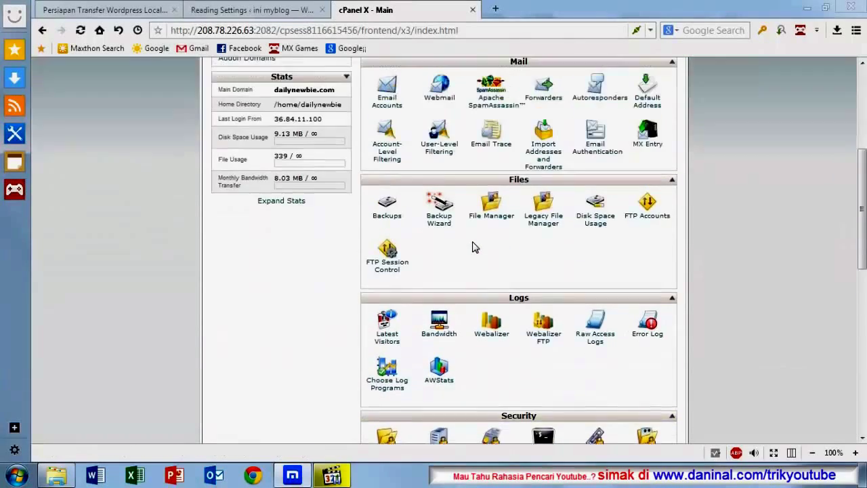
pyautogui.scroll(-3, 474, 248)
pyautogui.scroll(-3, 473, 246)
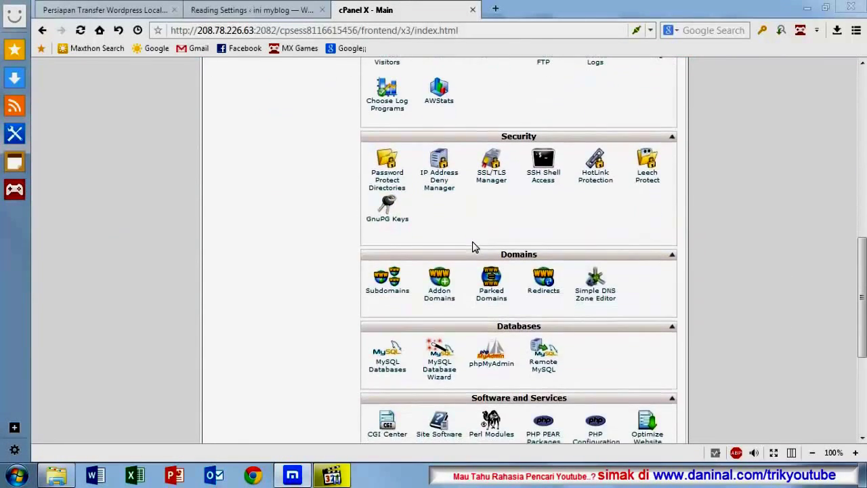
pyautogui.scroll(-2, 472, 243)
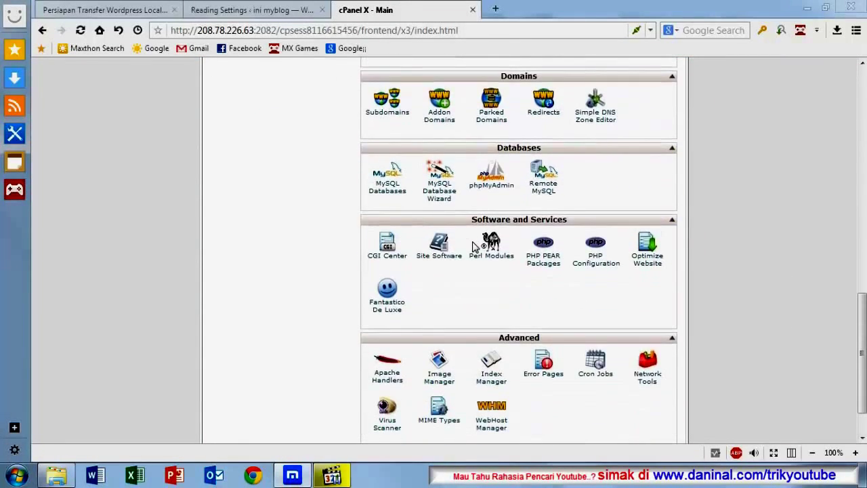
pyautogui.click(491, 186)
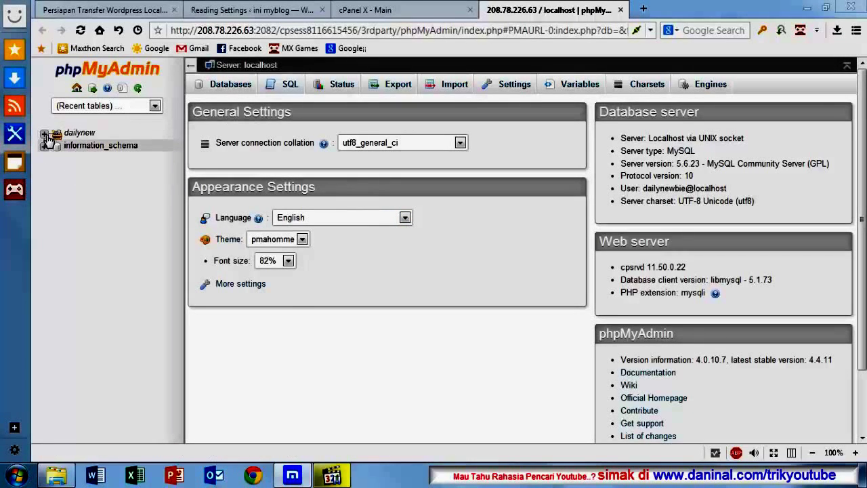
# Step: Expand the dailynew group, select dailynew_myblog, and go to its Import page
pyautogui.click(44, 133)
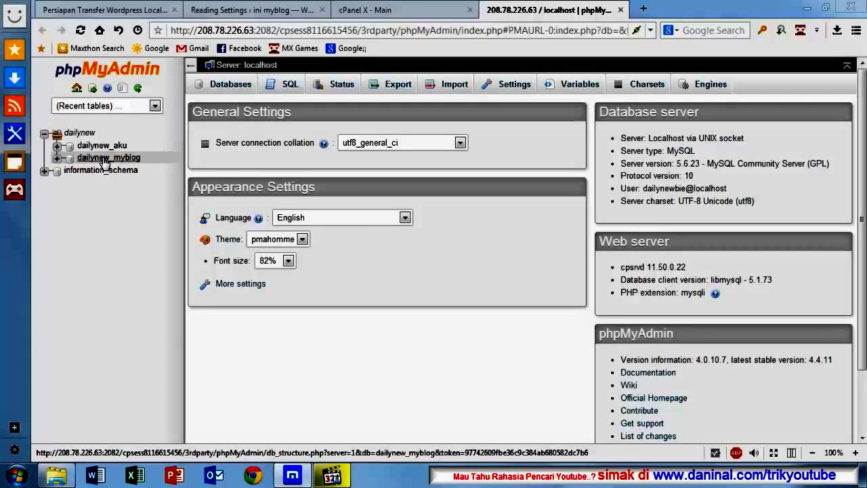
pyautogui.click(104, 159)
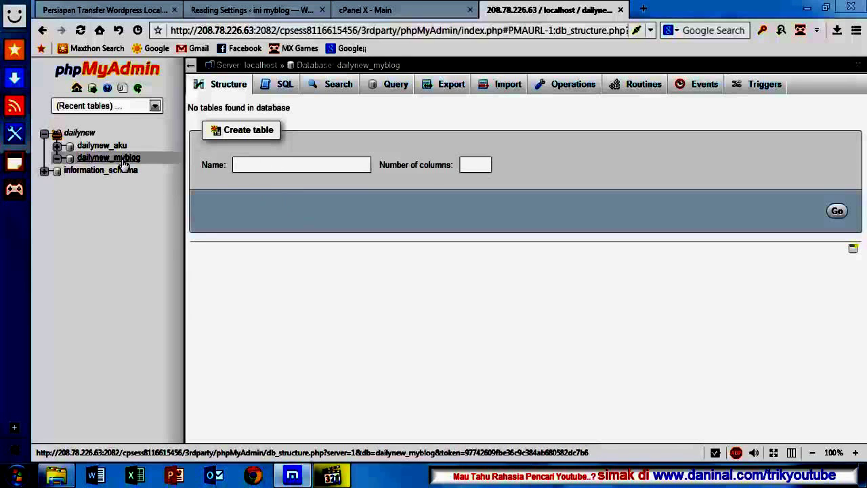
pyautogui.click(507, 87)
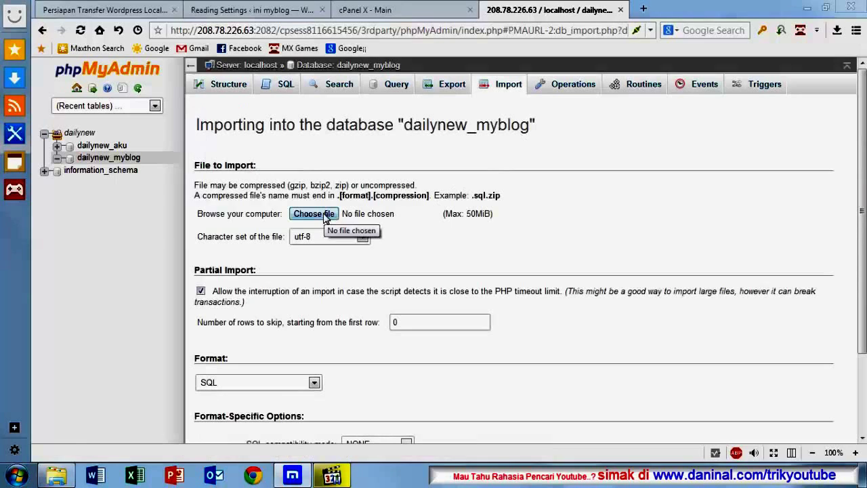
# Step: Import myblogoye.zip from the Desktop into dailynew_myblog (188 queries), then close phpMyAdmin
pyautogui.click(314, 214)
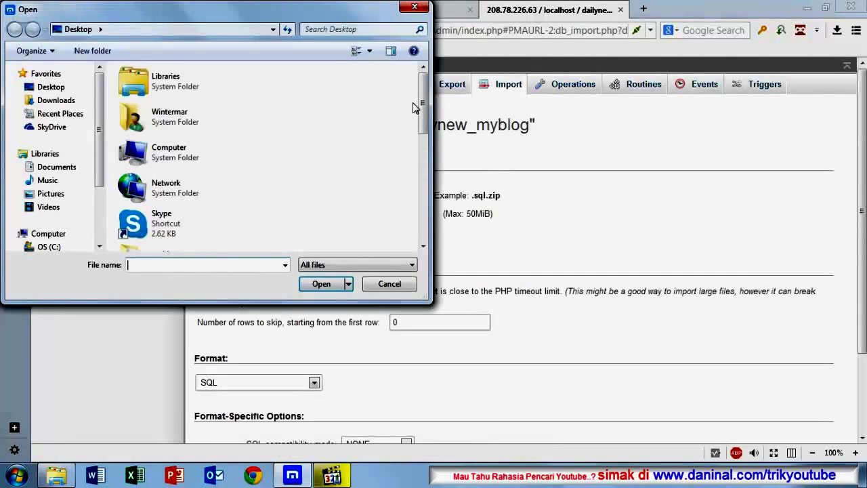
pyautogui.moveTo(423, 100); pyautogui.dragTo(435, 207)
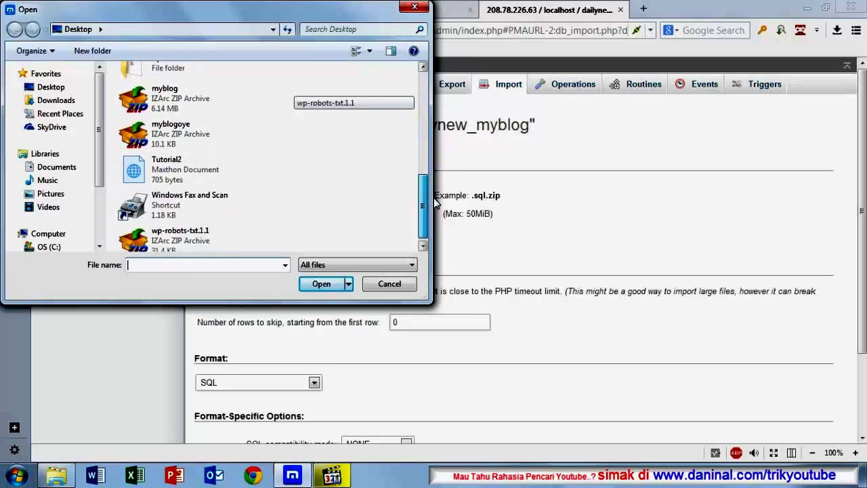
pyautogui.click(173, 138)
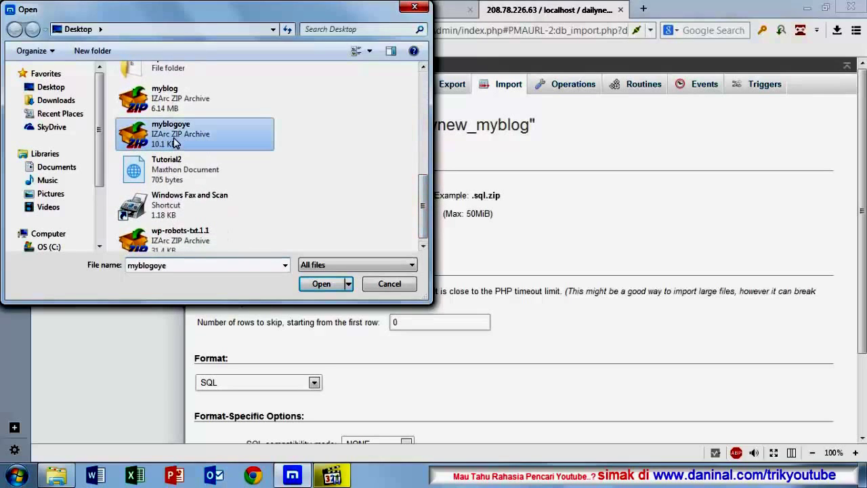
pyautogui.click(319, 286)
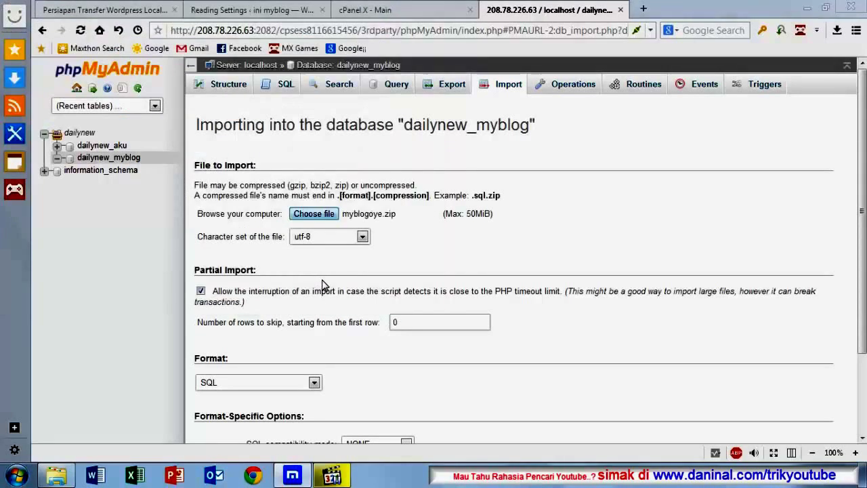
pyautogui.scroll(-3, 322, 286)
pyautogui.scroll(3, 322, 284)
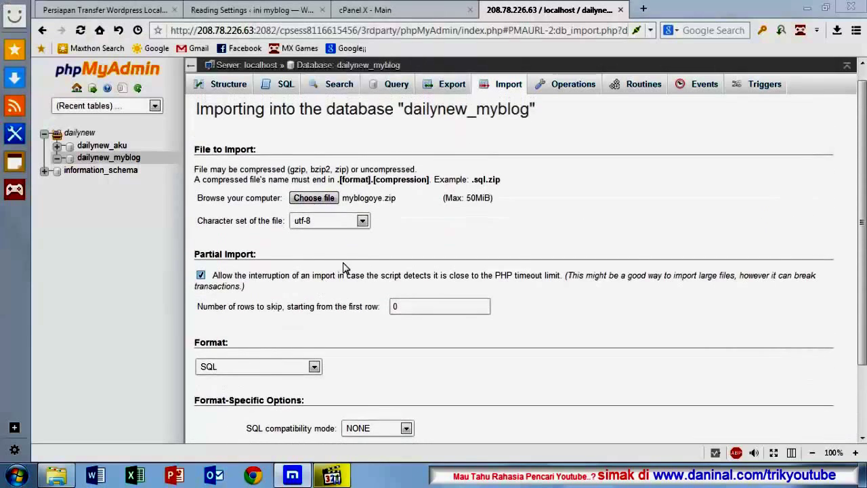
pyautogui.scroll(-3, 341, 273)
pyautogui.click(218, 394)
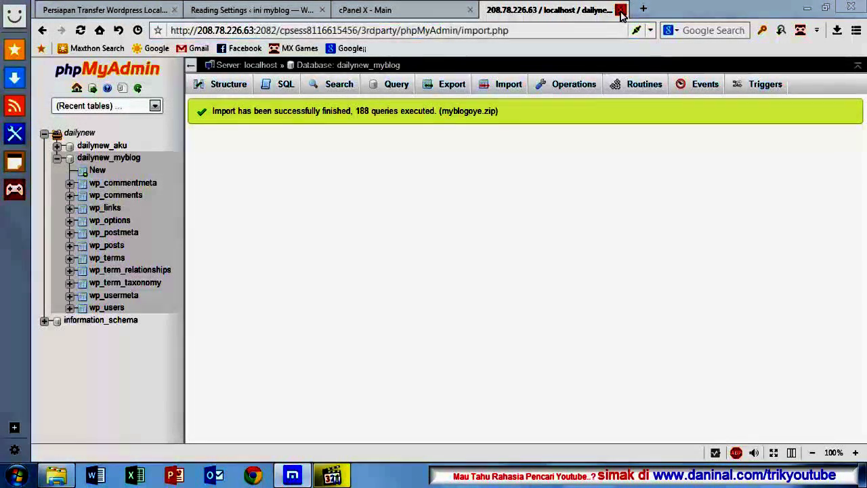
pyautogui.click(621, 10)
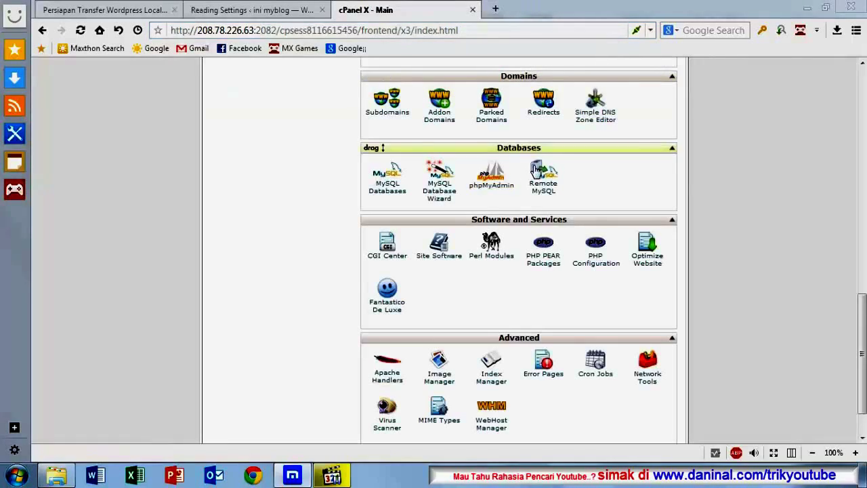
# Step: Launch File Manager from the Files section, targeting the dailynewbie.com Document Root
pyautogui.scroll(6, 323, 184)
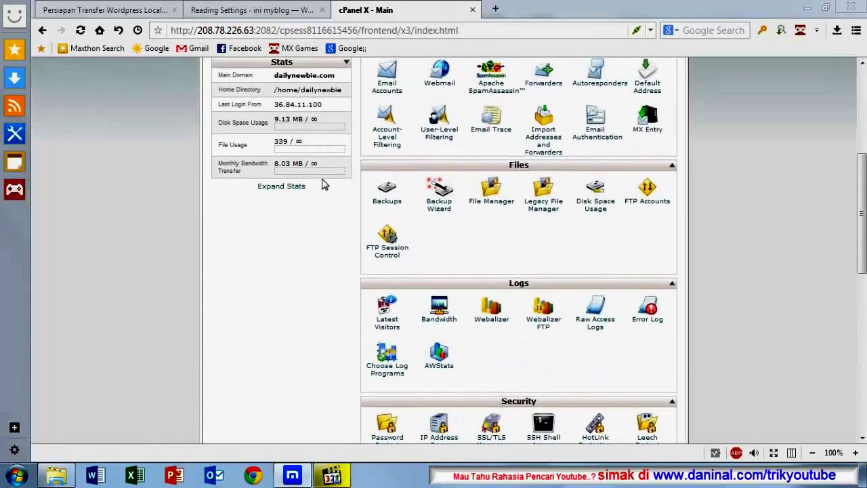
pyautogui.scroll(-5, 390, 196)
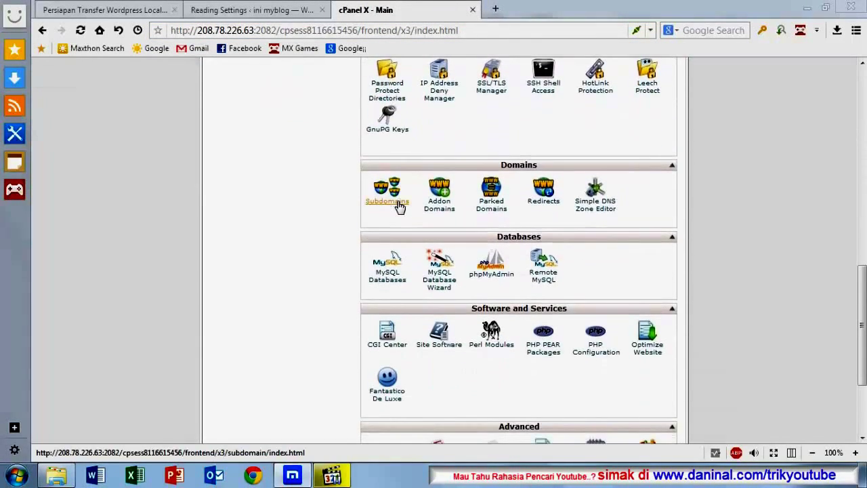
pyautogui.scroll(-3, 400, 207)
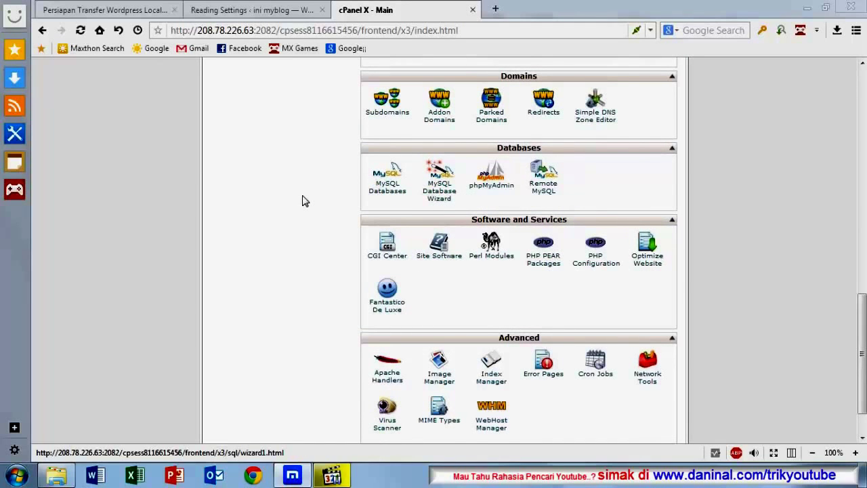
pyautogui.scroll(5, 302, 201)
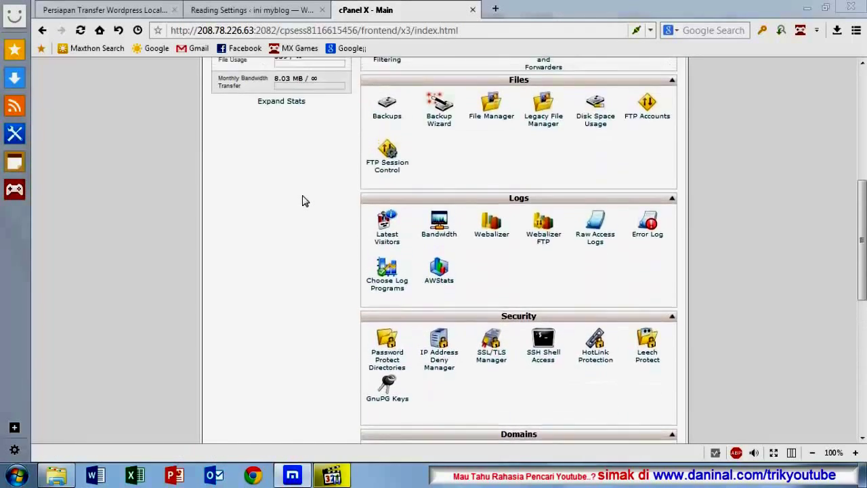
pyautogui.scroll(3, 303, 201)
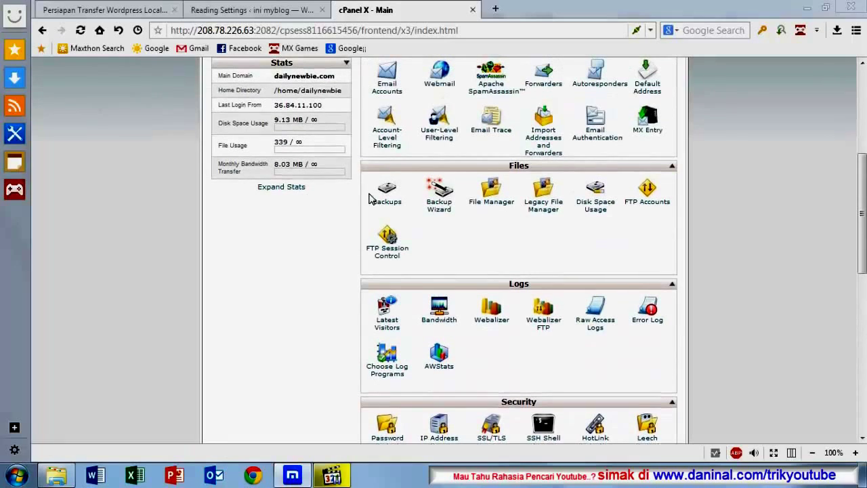
pyautogui.click(494, 200)
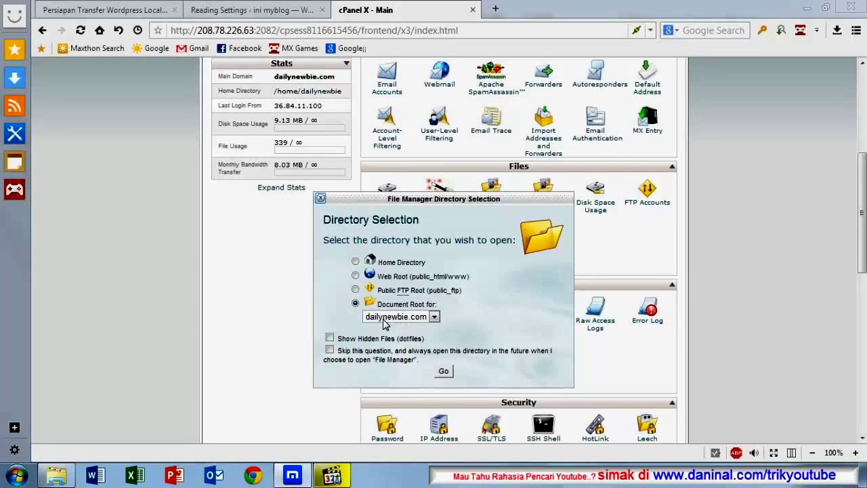
# Step: Open File Manager at public_html and select the wordpress-4.1.zip archive
pyautogui.click(443, 372)
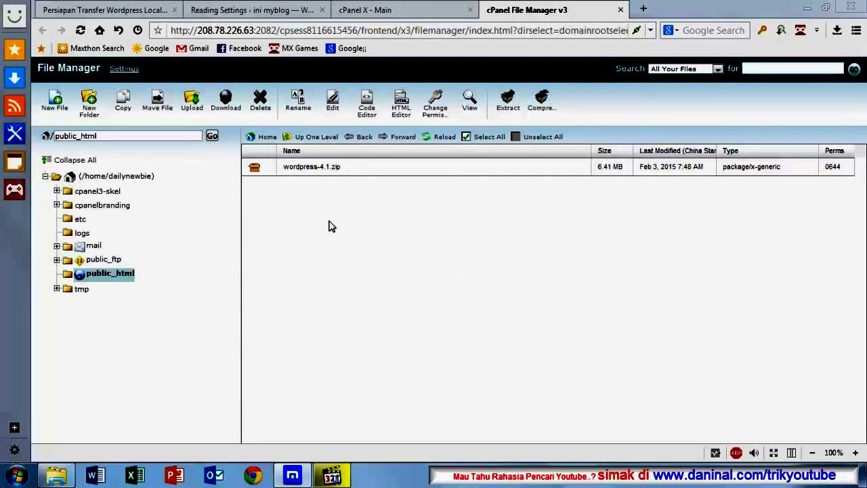
pyautogui.click(259, 169)
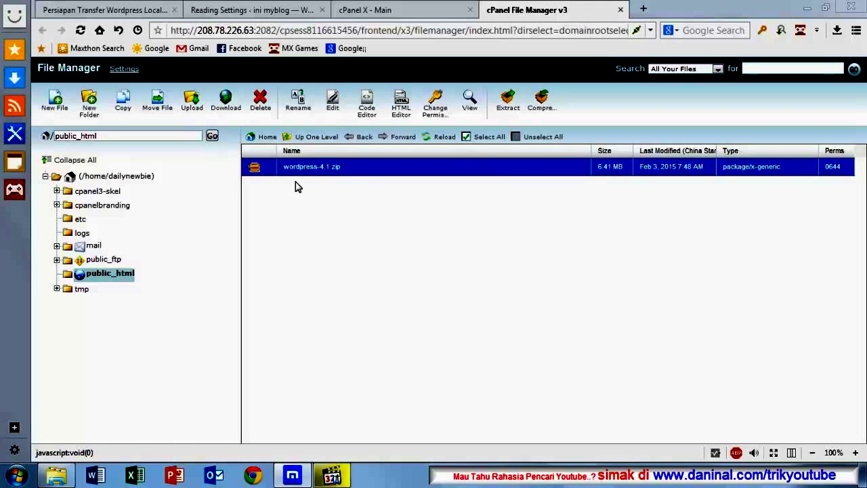
# Step: Upload the myblog archive from the Desktop into public_html
pyautogui.click(192, 108)
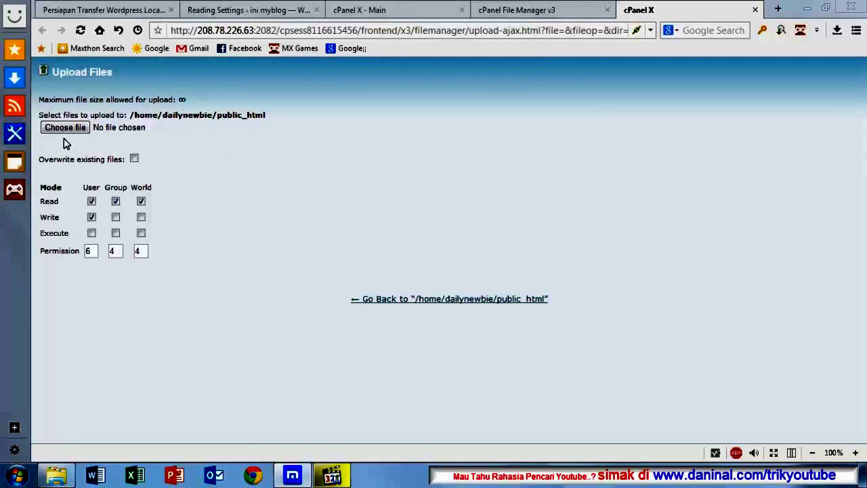
pyautogui.click(64, 128)
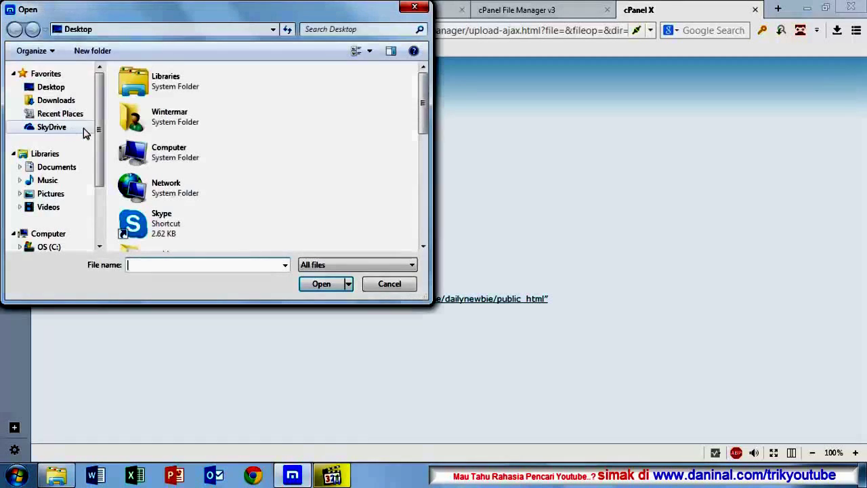
pyautogui.moveTo(426, 98); pyautogui.dragTo(429, 179)
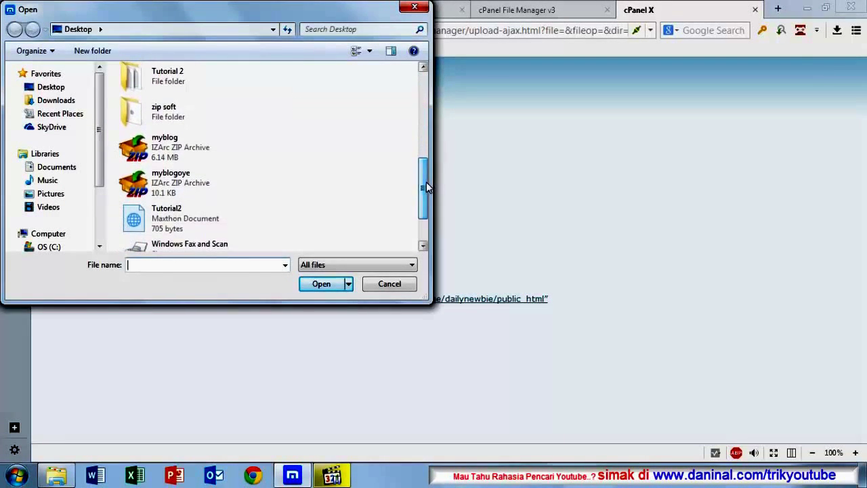
pyautogui.click(147, 157)
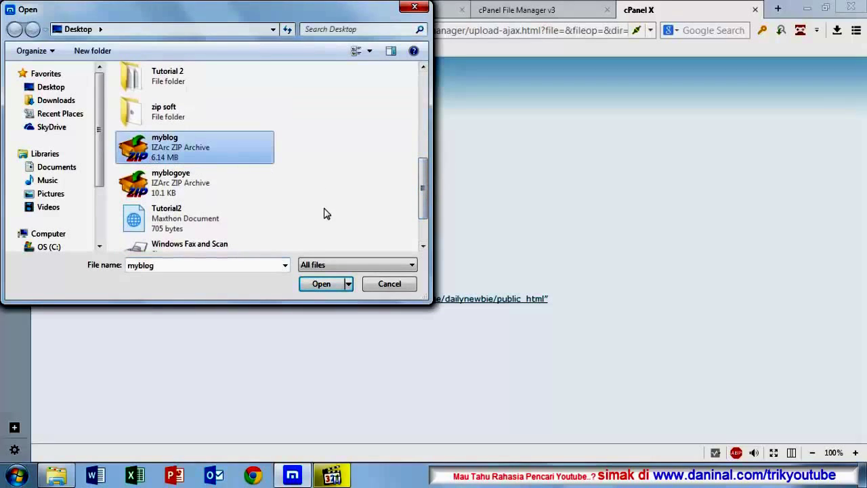
pyautogui.click(321, 284)
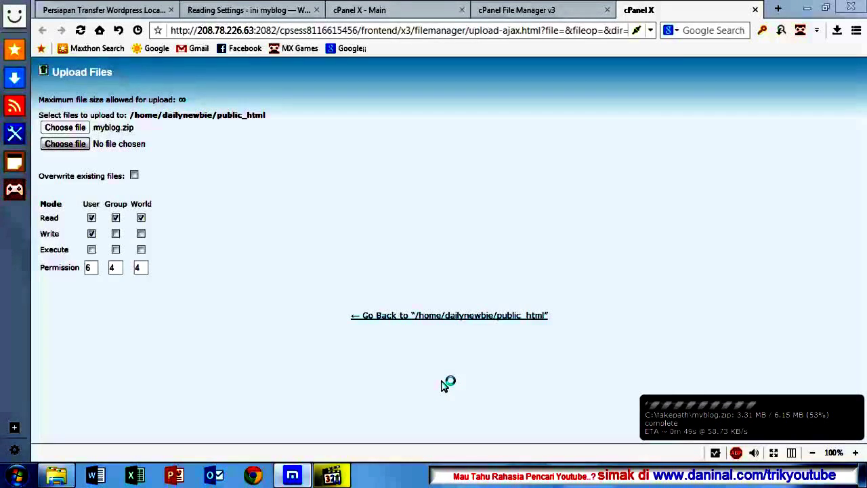
# Step: Start a music track, then after the 6.15 MB upload finishes, return to public_html
pyautogui.click(341, 476)
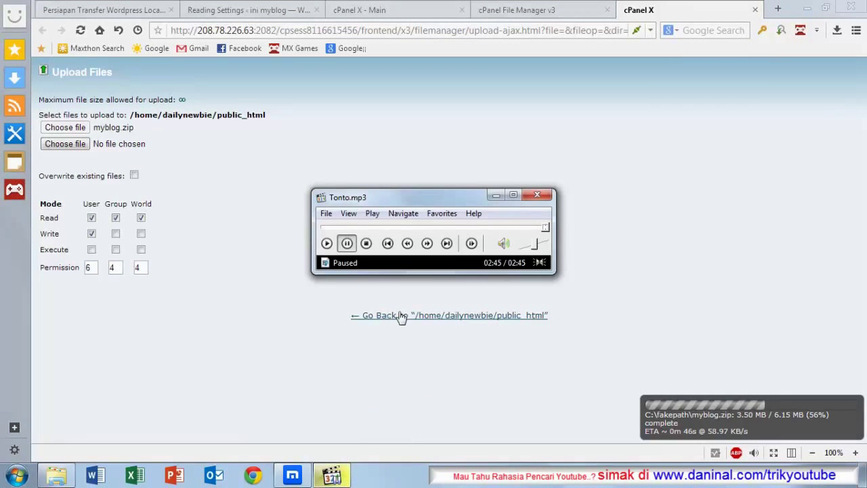
pyautogui.click(327, 244)
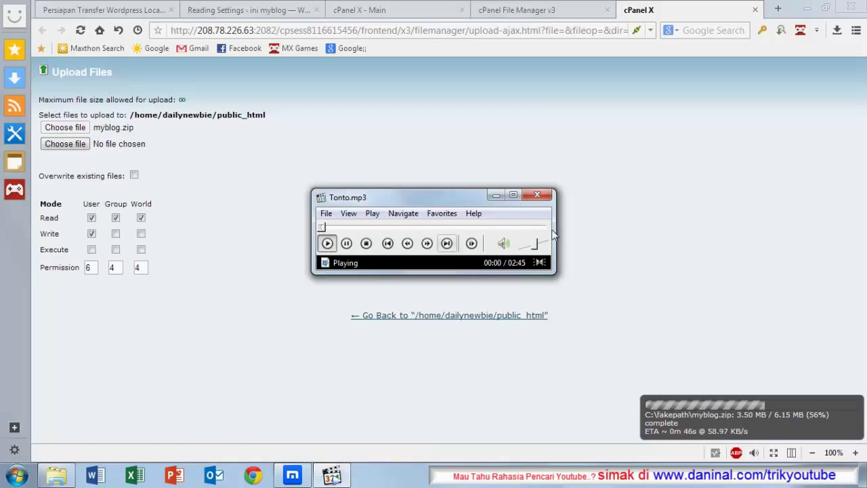
pyautogui.click(496, 196)
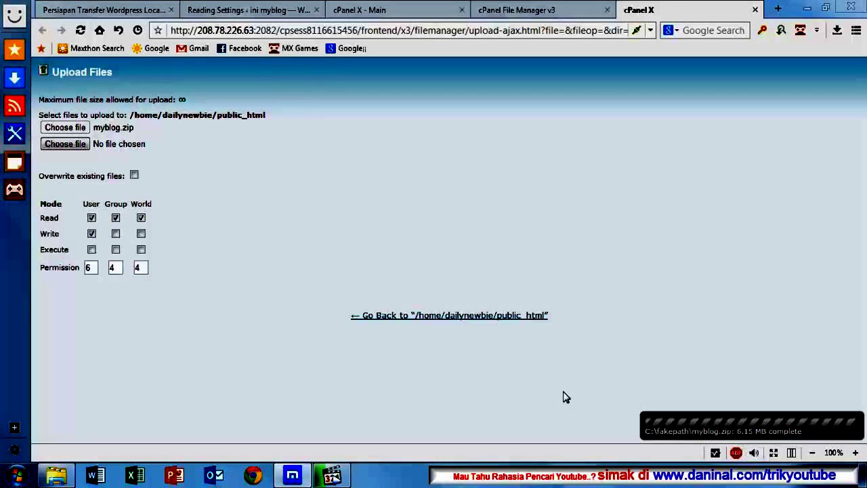
pyautogui.click(432, 320)
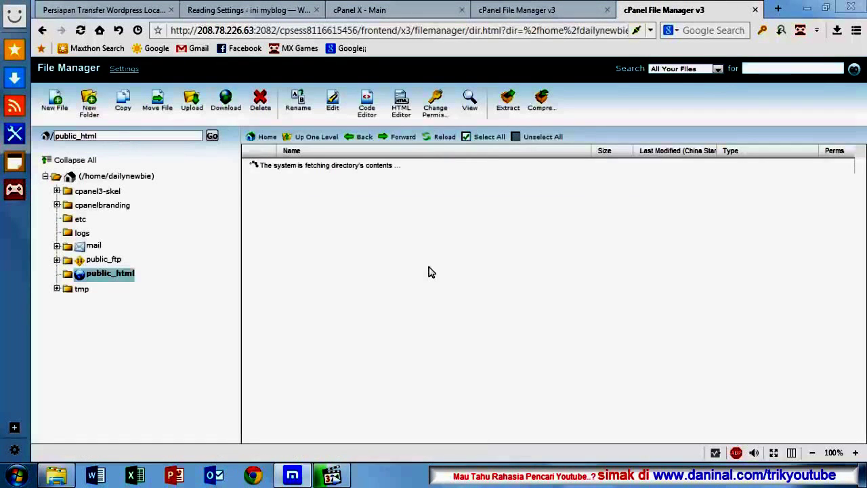
# Step: Extract myblog.zip into /public_html to create the myblog folder
pyautogui.click(291, 172)
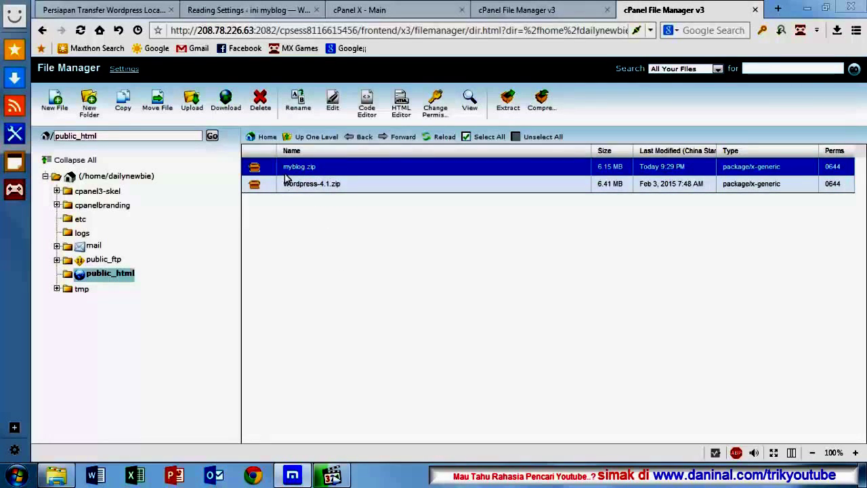
pyautogui.click(259, 171)
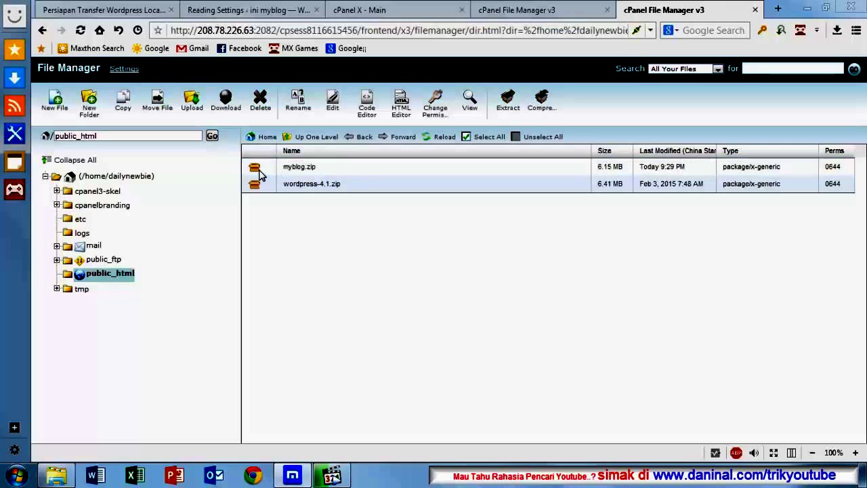
pyautogui.click(260, 172)
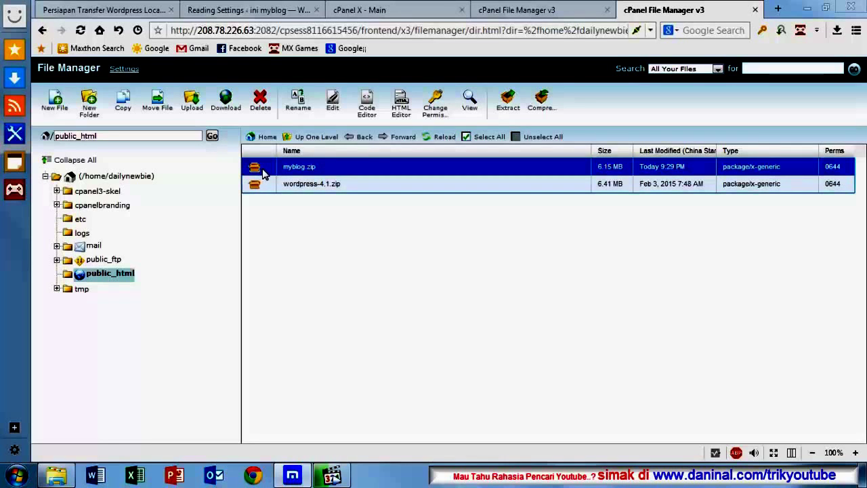
pyautogui.click(506, 109)
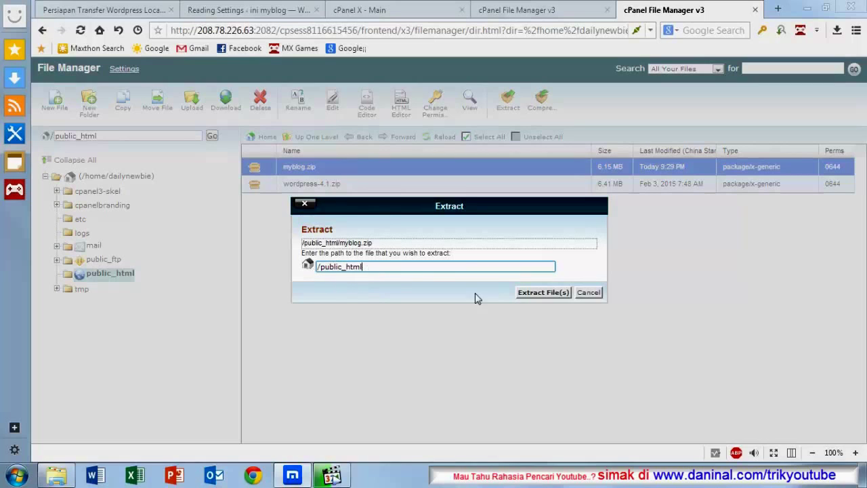
pyautogui.click(531, 298)
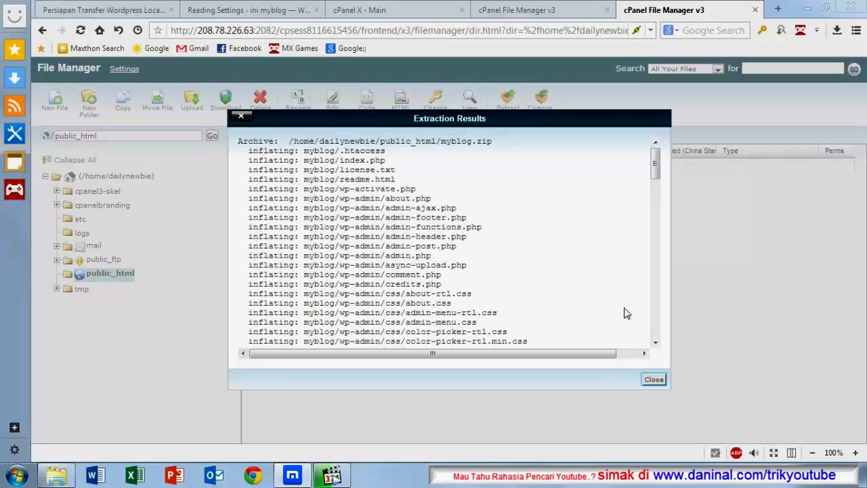
pyautogui.scroll(-15, 418, 202)
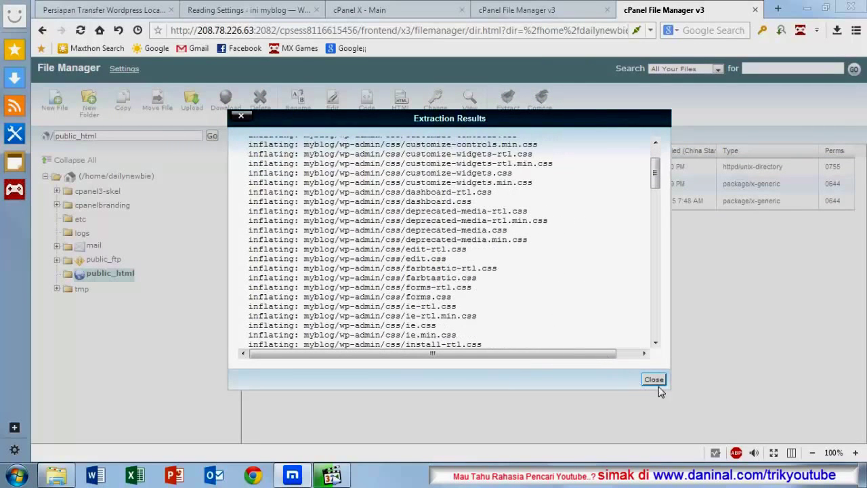
pyautogui.click(655, 380)
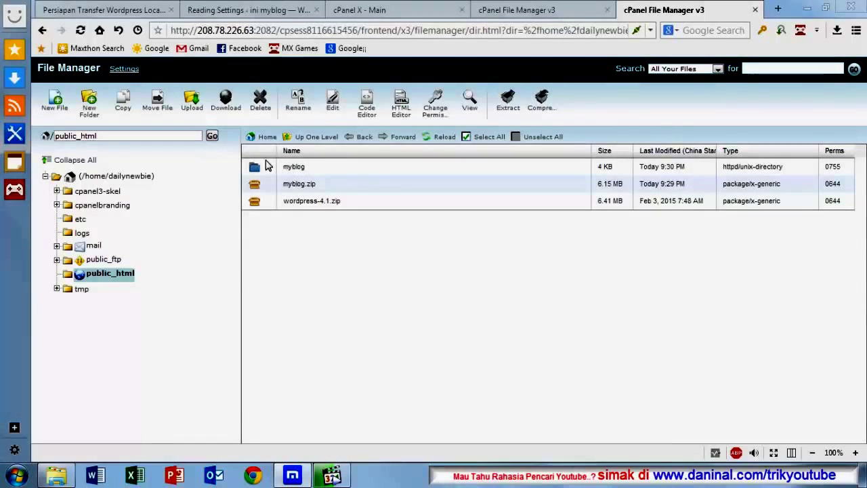
# Step: Open the extracted myblog folder and select wp-config.php (2.64 KB)
pyautogui.click(266, 167)
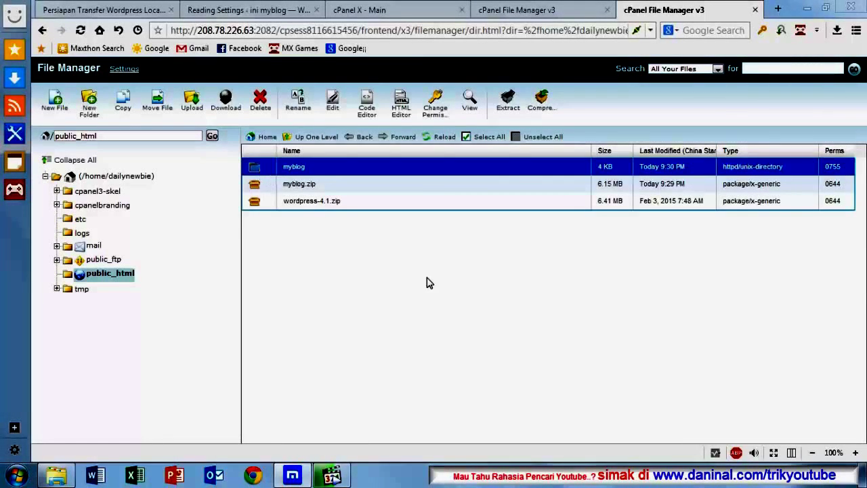
pyautogui.click(263, 169)
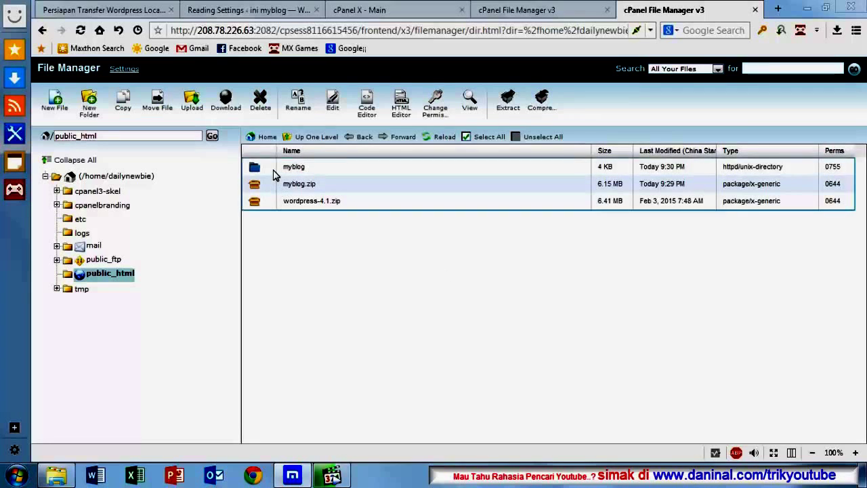
pyautogui.click(273, 172)
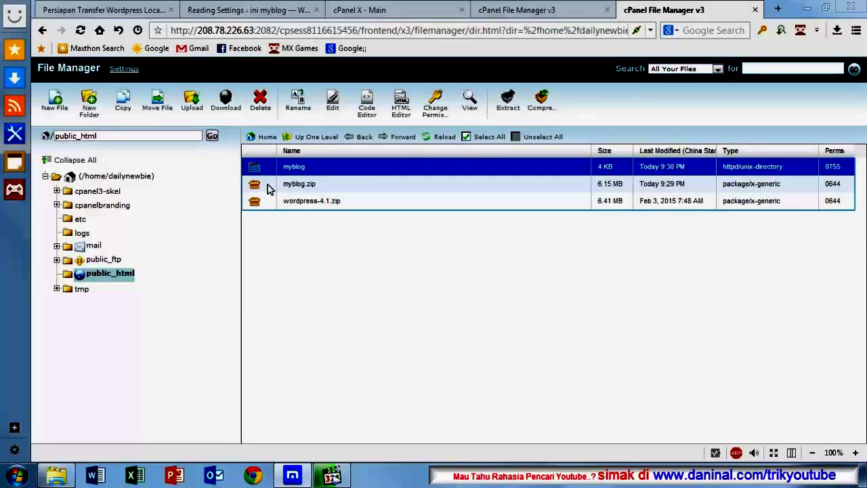
pyautogui.click(271, 185)
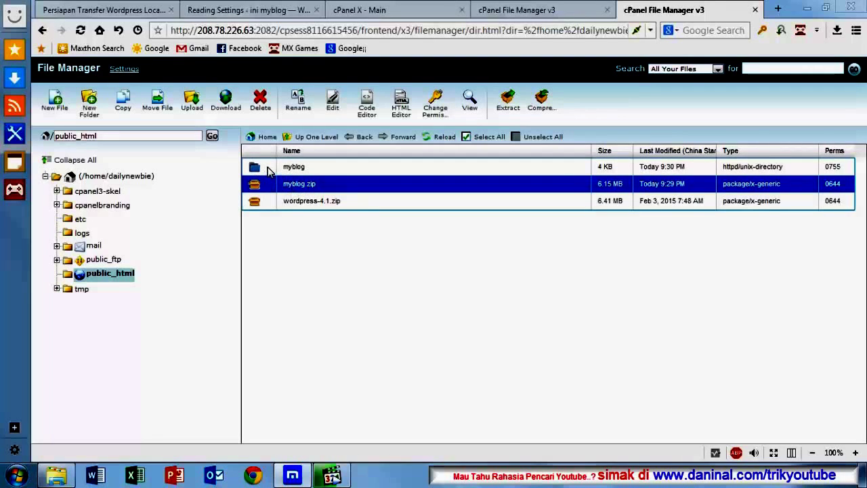
pyautogui.click(269, 169)
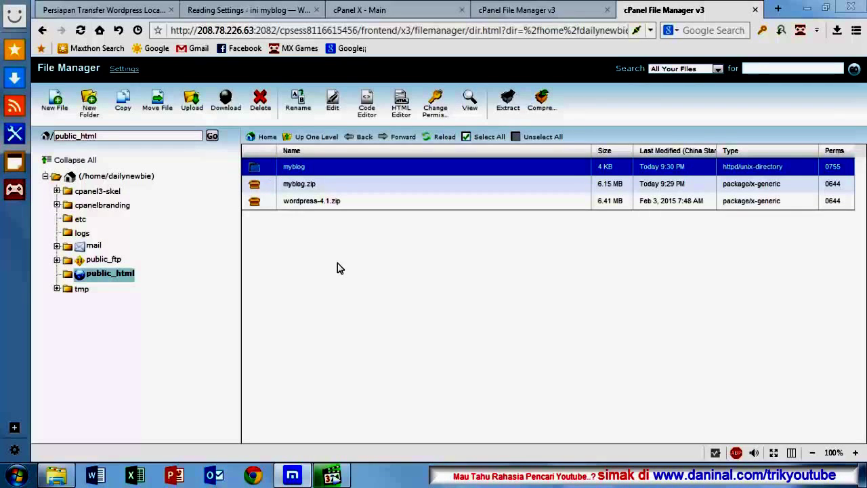
pyautogui.doubleClick(255, 170)
pyautogui.scroll(-2, 371, 245)
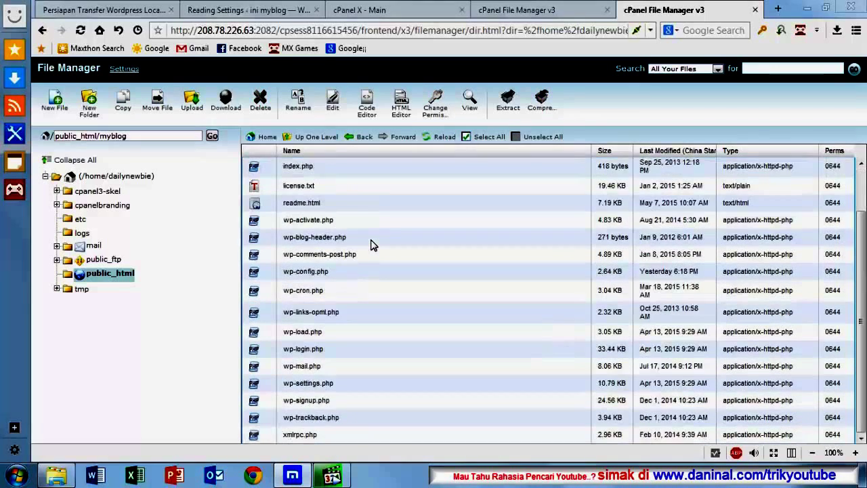
pyautogui.scroll(2, 372, 244)
pyautogui.scroll(-2, 371, 244)
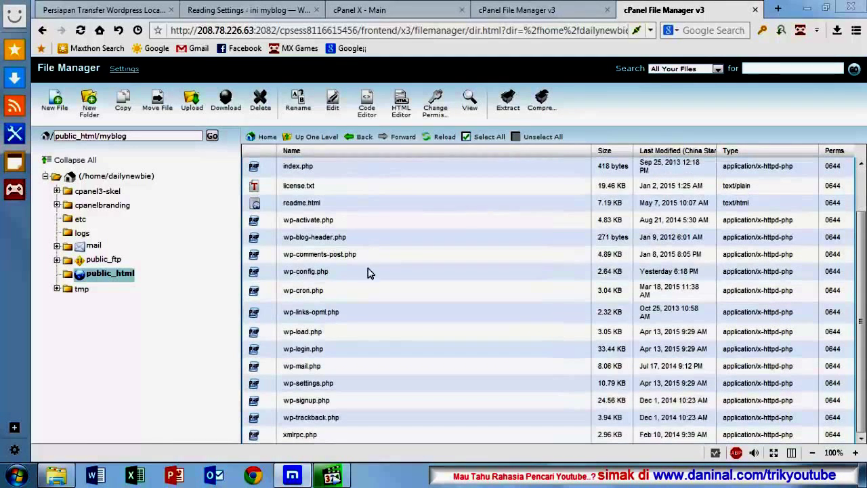
pyautogui.click(297, 277)
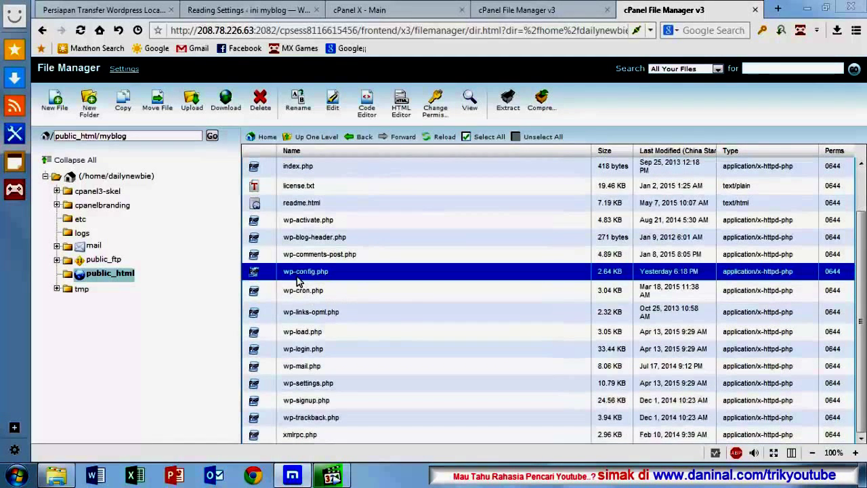
pyautogui.click(394, 319)
pyautogui.click(310, 272)
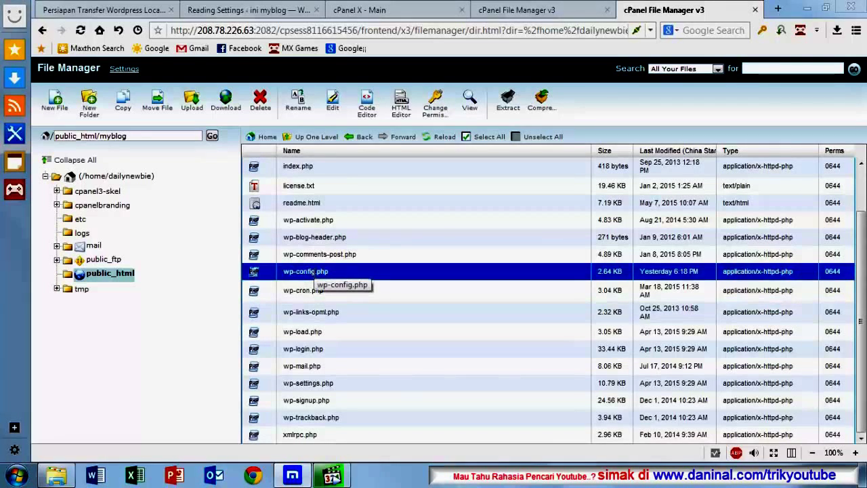
# Step: Edit wp-config.php in the text editor with utf-8 encoding
pyautogui.rightClick(313, 272)
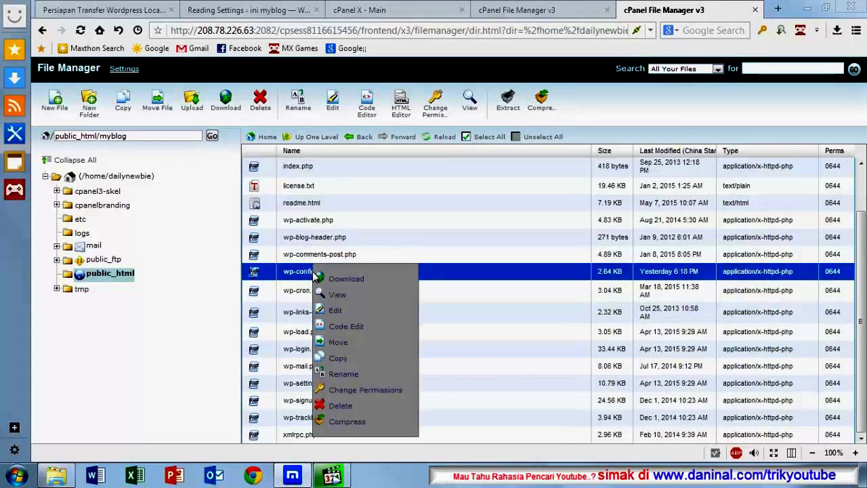
pyautogui.click(333, 315)
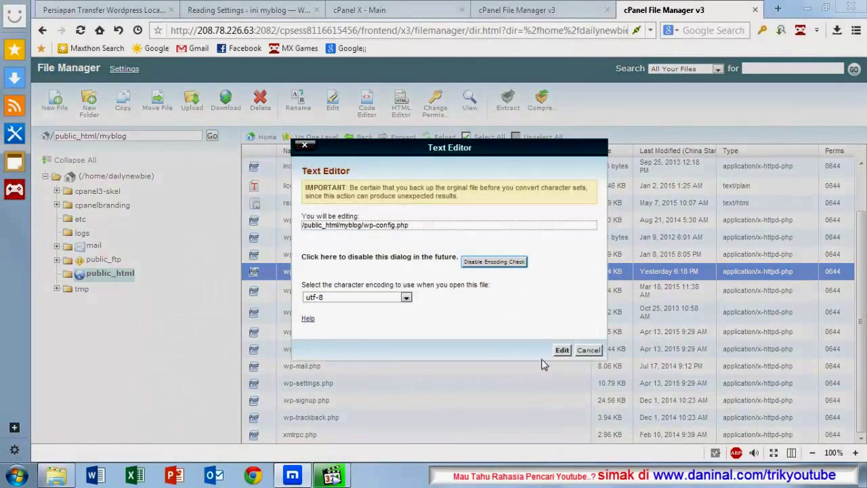
pyautogui.click(562, 351)
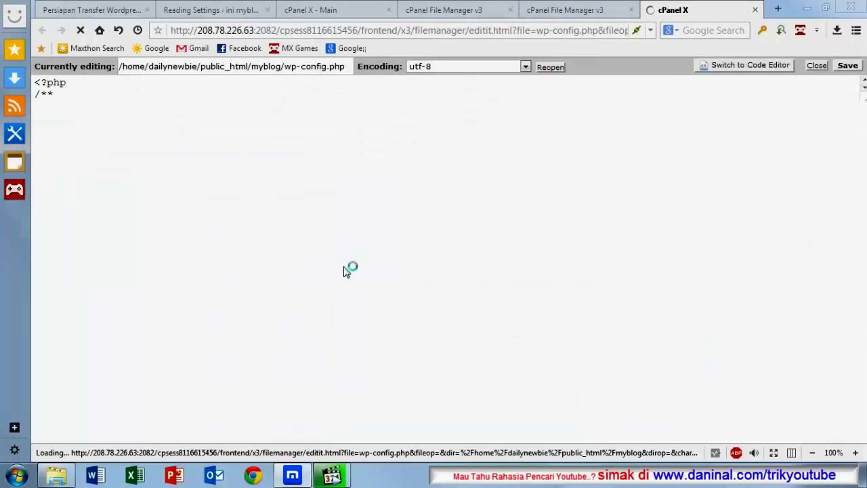
pyautogui.scroll(-3, 344, 266)
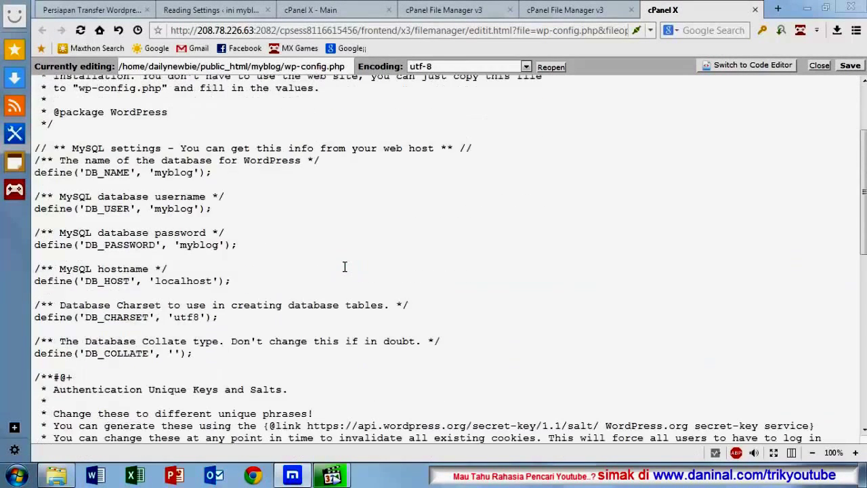
pyautogui.scroll(-13, 344, 267)
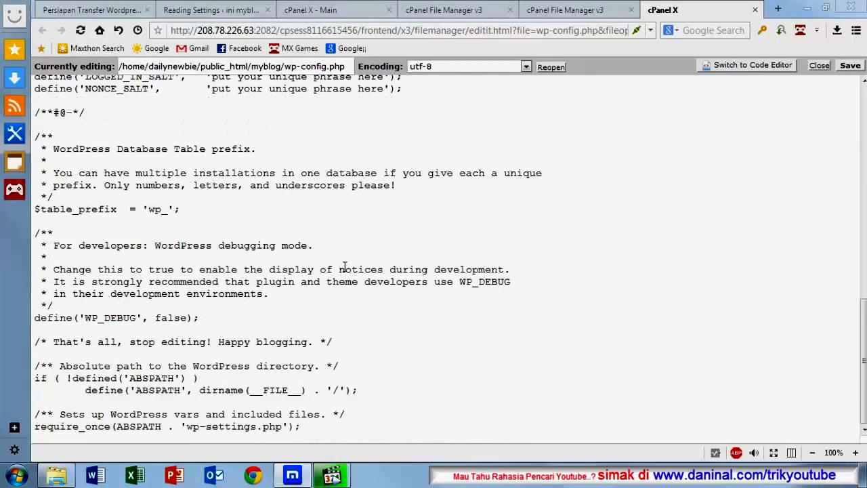
pyautogui.scroll(7, 344, 267)
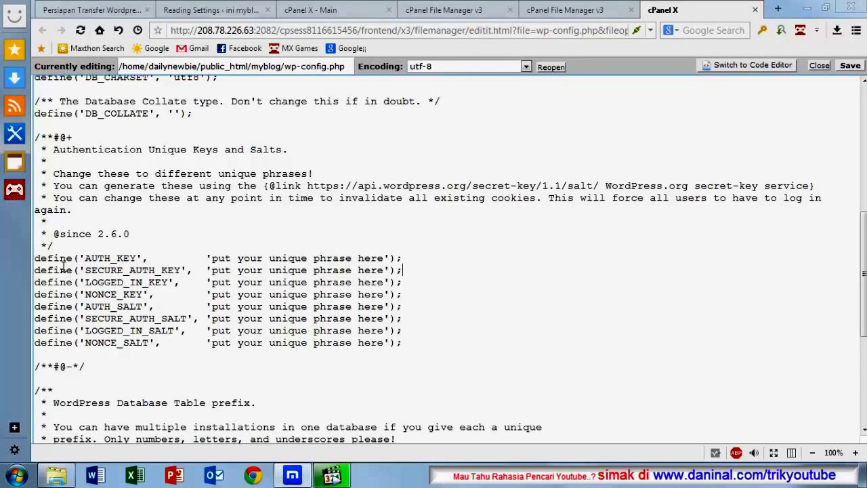
pyautogui.moveTo(35, 262); pyautogui.dragTo(409, 347)
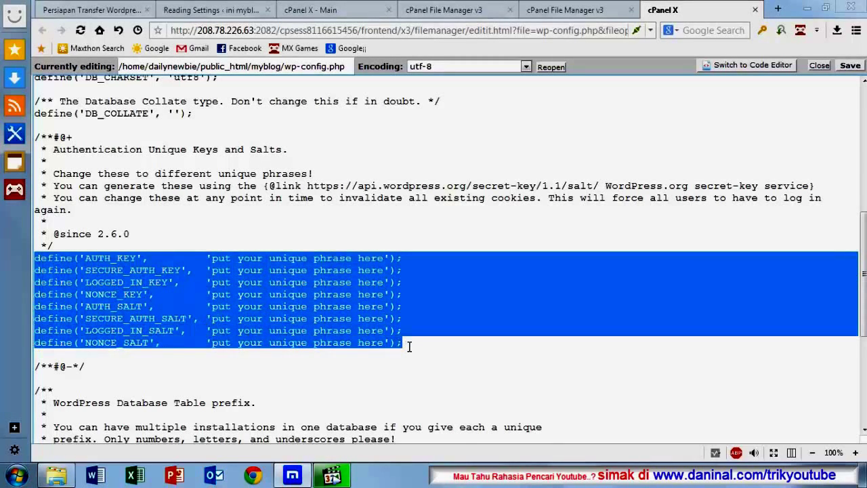
pyautogui.click(304, 282)
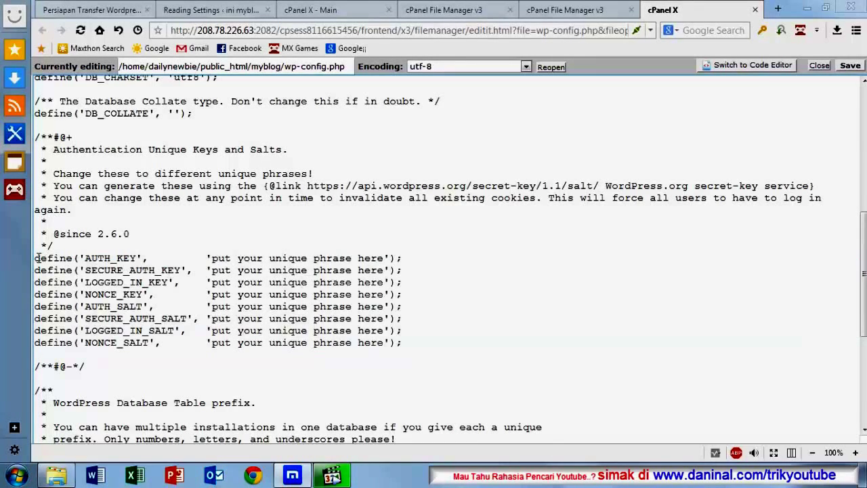
pyautogui.moveTo(36, 258); pyautogui.dragTo(423, 350)
# Step: Delete the eight authentication key and salt define lines and scroll up to the MySQL settings
pyautogui.press('Delete')
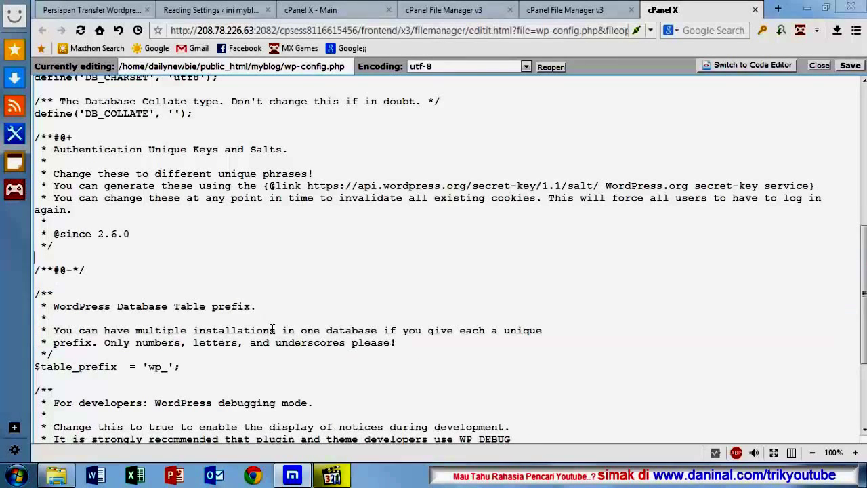
pyautogui.scroll(5, 205, 339)
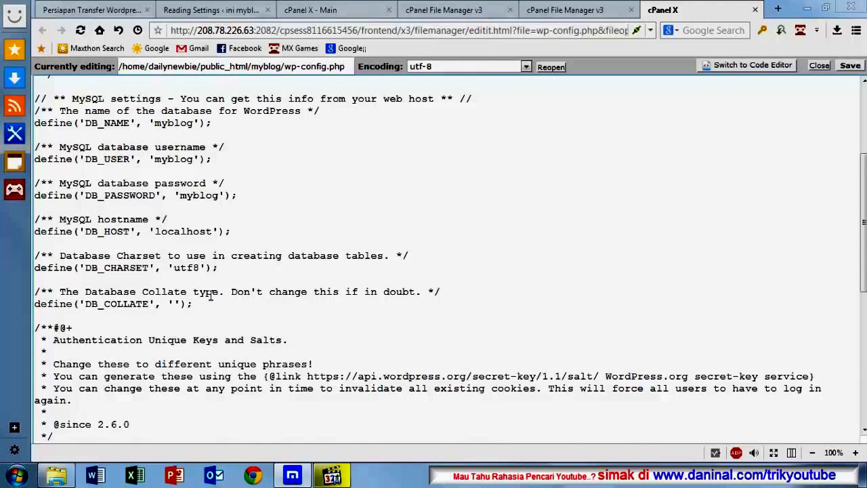
pyautogui.scroll(2, 211, 296)
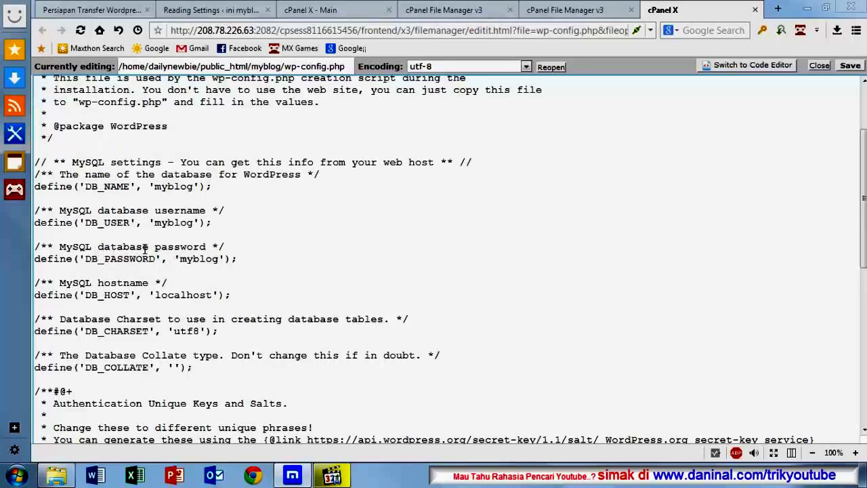
# Step: Add the 'dailynew_' prefix so DB_NAME reads 'dailynew_myblog', resuming the music briefly
pyautogui.scroll(2, 156, 251)
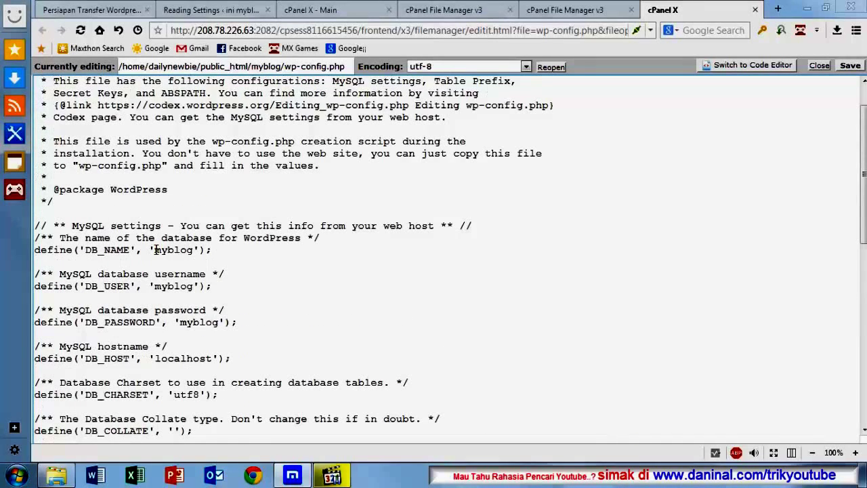
pyautogui.click(155, 249)
pyautogui.write('dail')
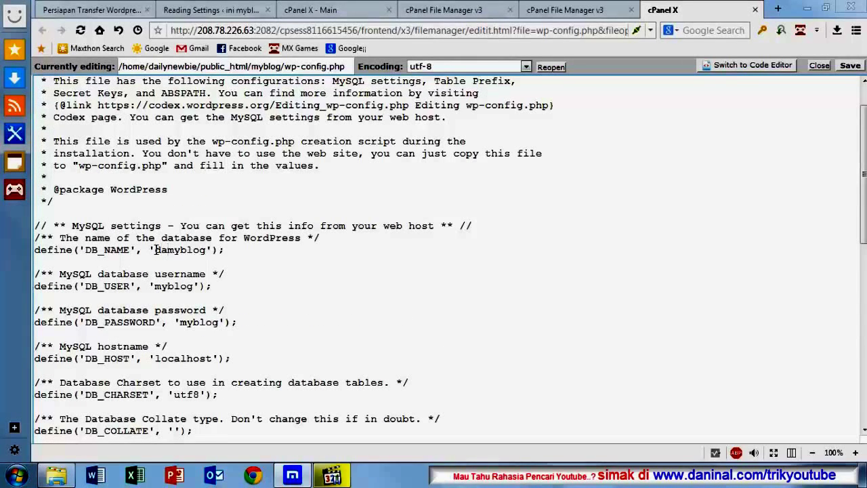
pyautogui.write('y')
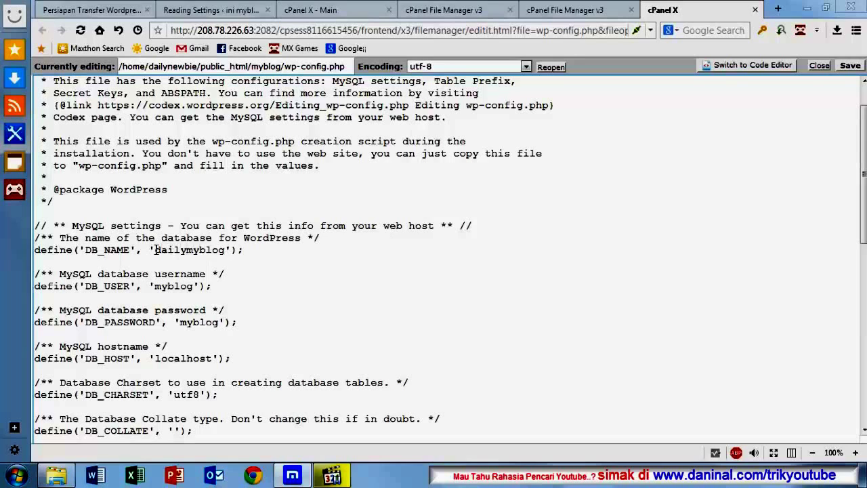
pyautogui.write('new_')
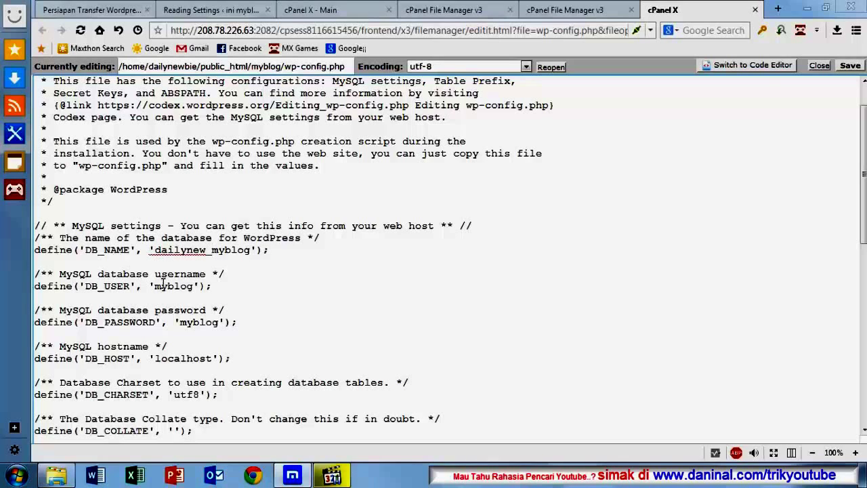
pyautogui.moveTo(157, 251); pyautogui.dragTo(204, 250)
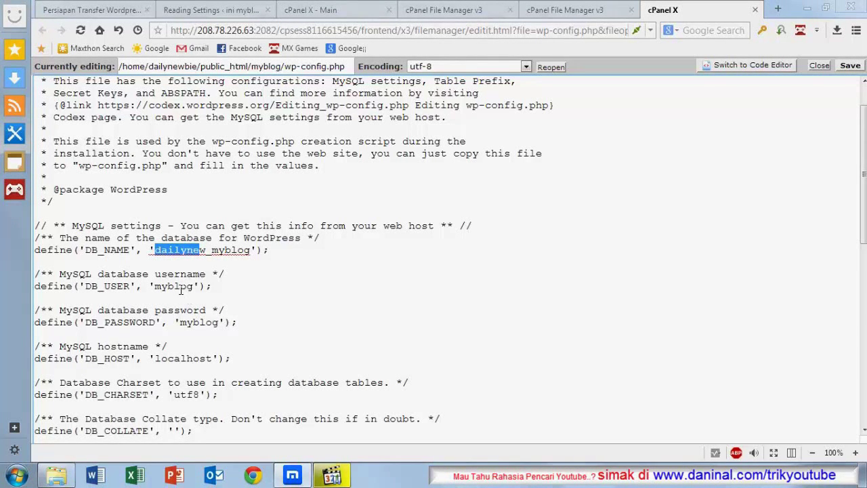
pyautogui.hotkey('shift', 'Right')
pyautogui.click(189, 296)
pyautogui.click(342, 476)
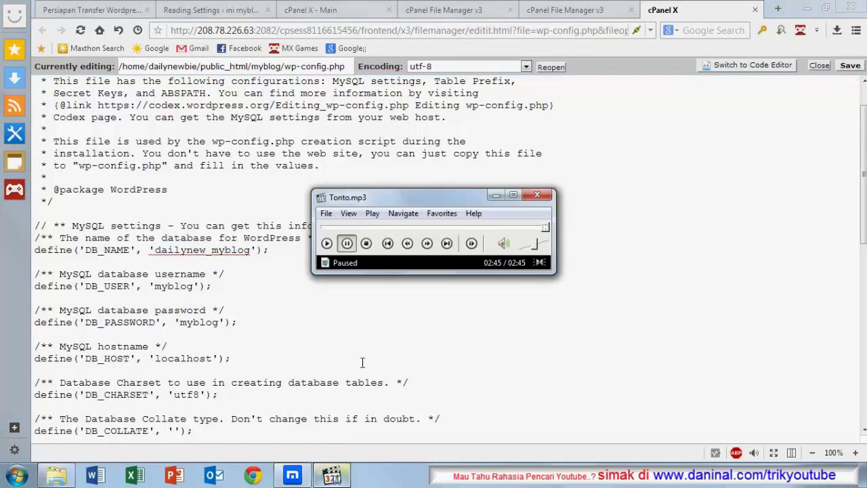
pyautogui.click(327, 243)
pyautogui.click(280, 312)
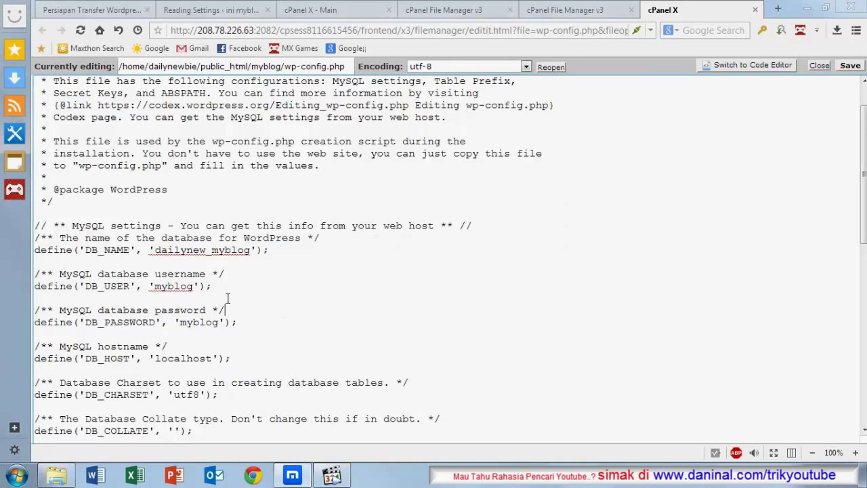
# Step: Add the 'dailynew_' prefix so DB_USER reads 'dailynew_myblog'
pyautogui.click(154, 286)
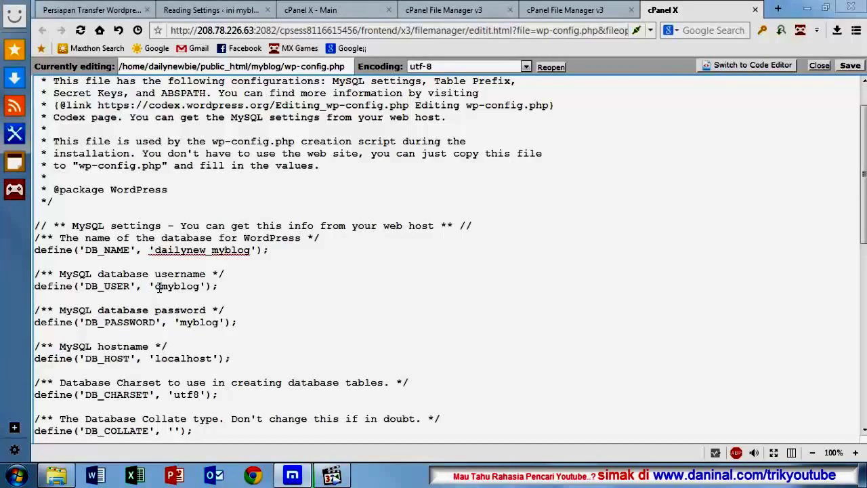
pyautogui.write('dailynew')
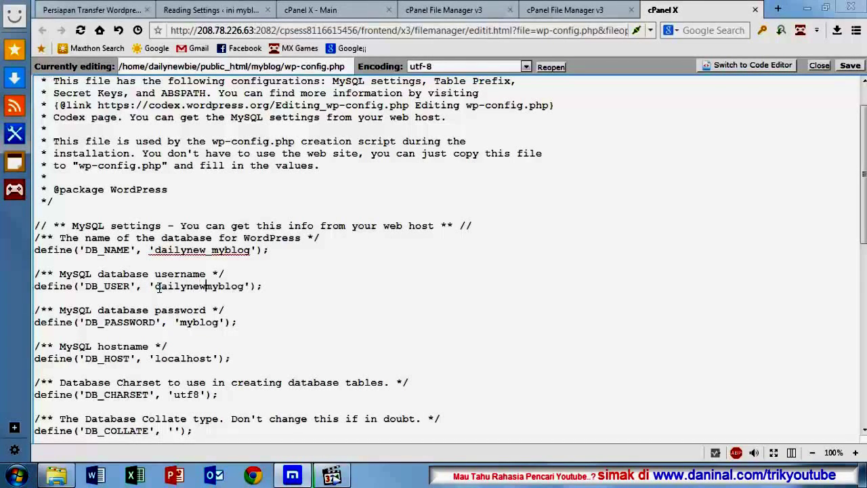
pyautogui.write('_')
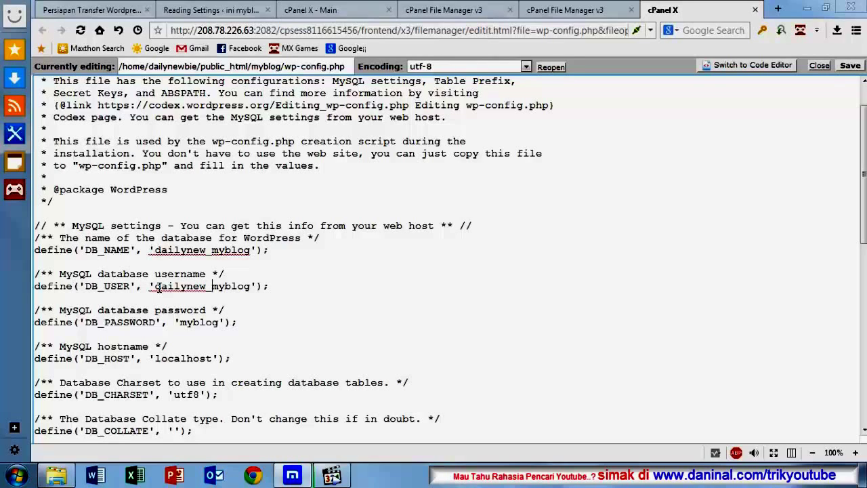
pyautogui.click(183, 324)
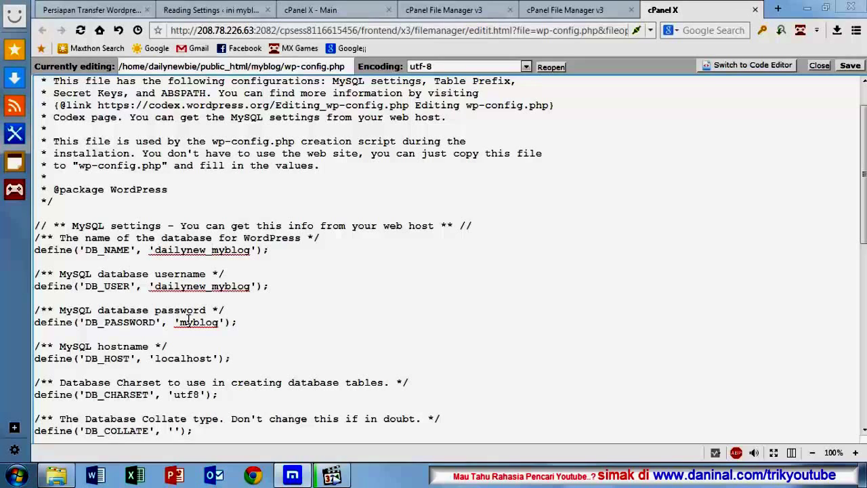
pyautogui.scroll(-4, 296, 226)
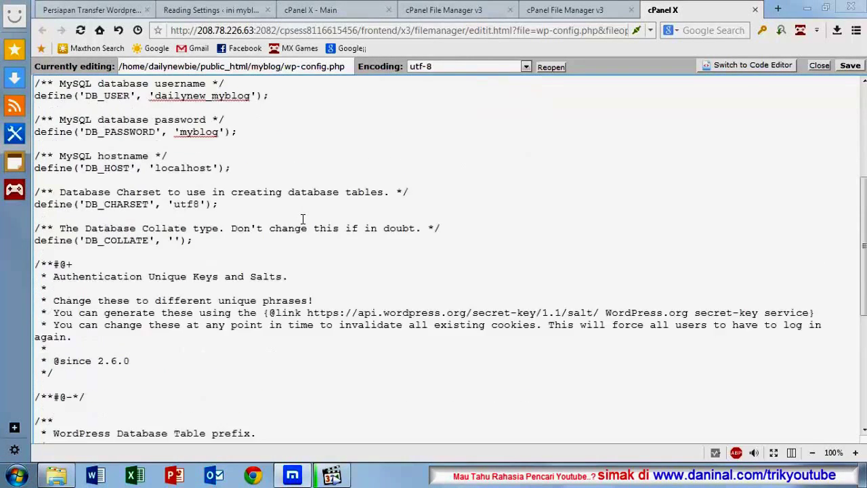
pyautogui.scroll(1, 279, 229)
pyautogui.scroll(2, 224, 228)
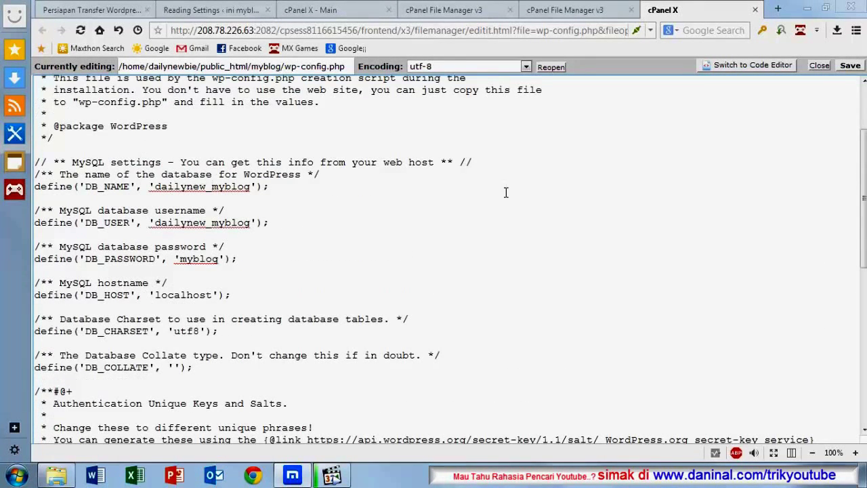
# Step: Save wp-config.php, close the editor, and reload the myblog file listing
pyautogui.click(851, 66)
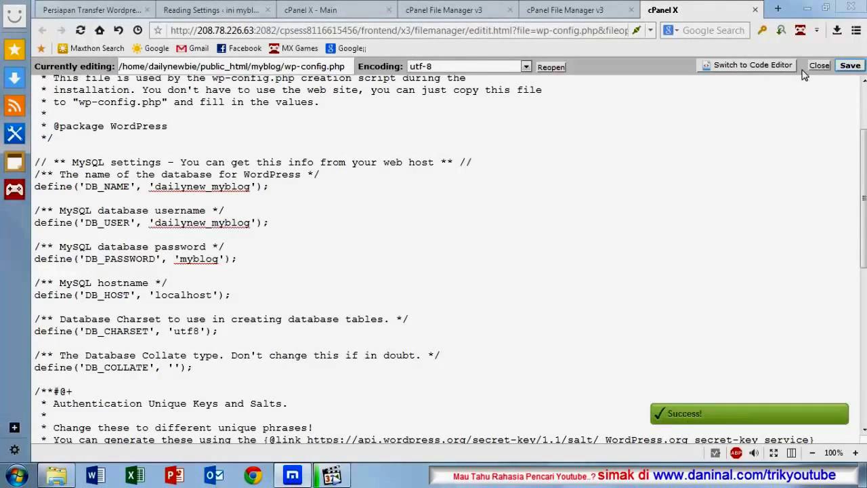
pyautogui.click(819, 68)
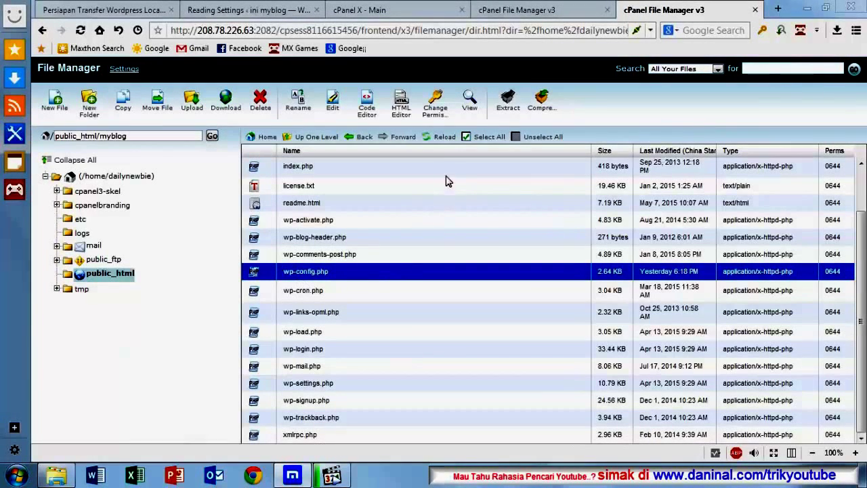
pyautogui.click(436, 141)
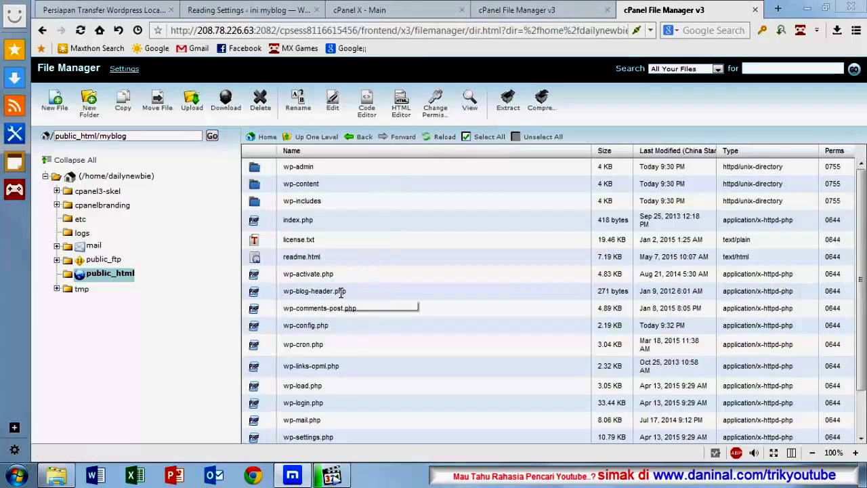
# Step: Load dailynewbie.com/myblog in a new Maxthon tab to view the migrated blog
pyautogui.click(778, 10)
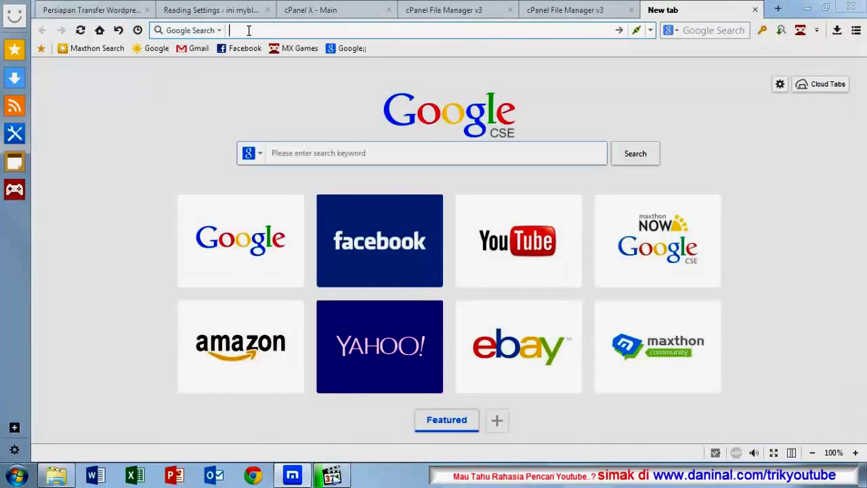
pyautogui.write('daily')
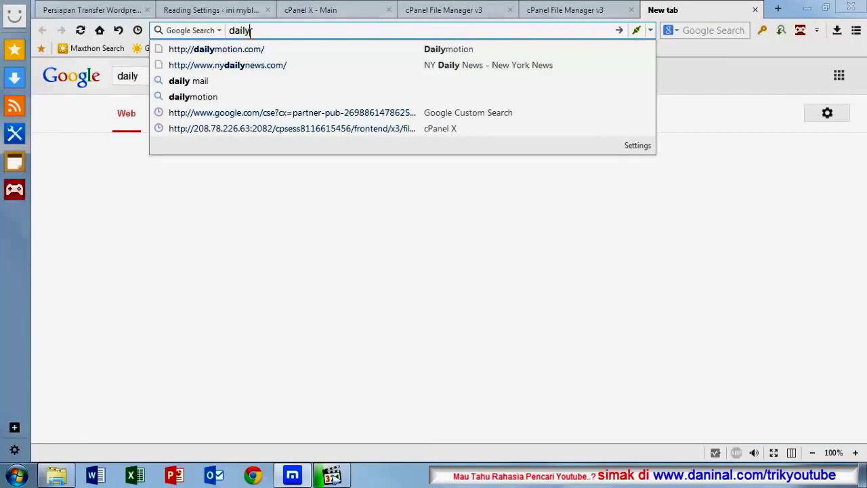
pyautogui.write('new')
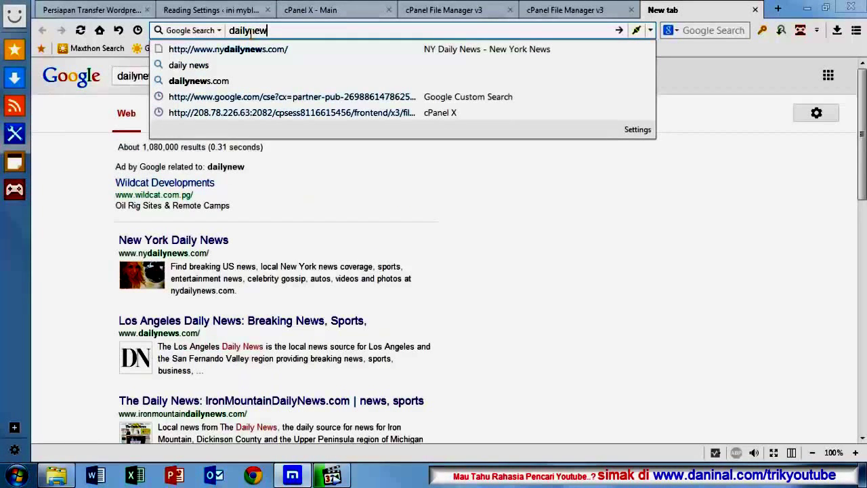
pyautogui.write('bi')
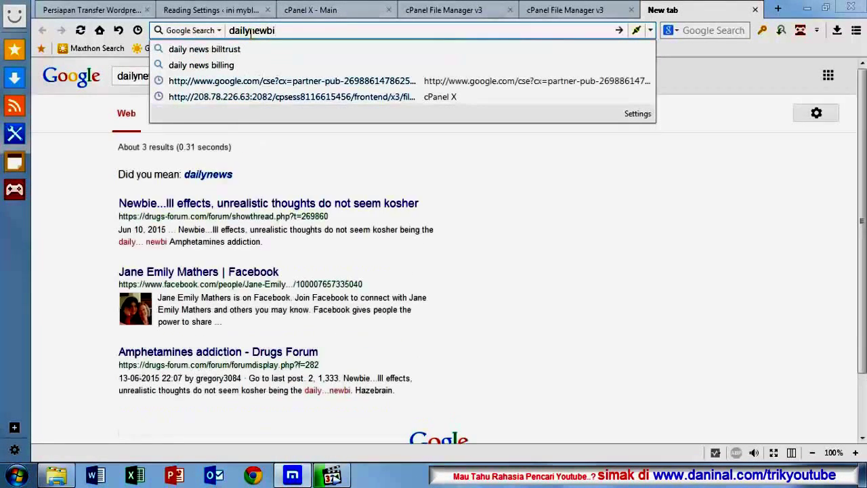
pyautogui.write('e')
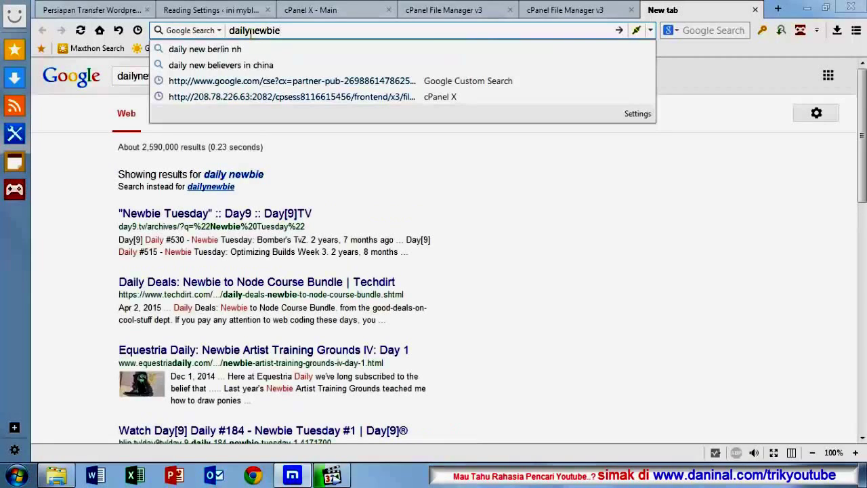
pyautogui.write('.co')
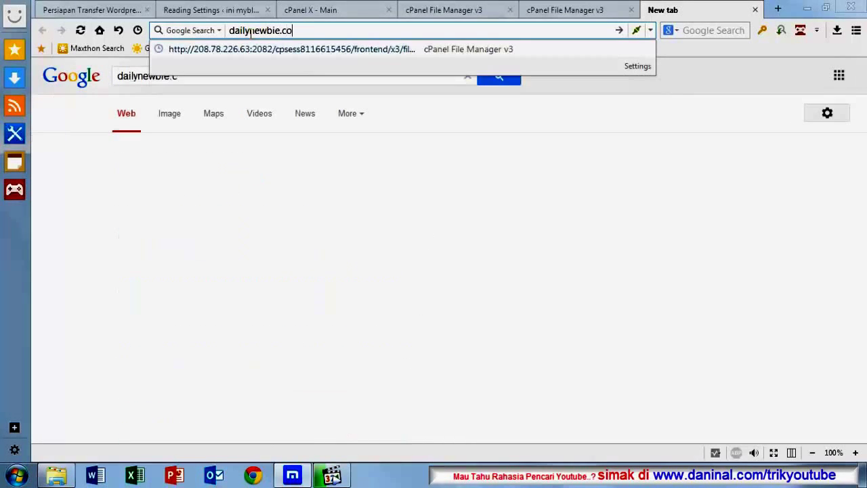
pyautogui.write('m/')
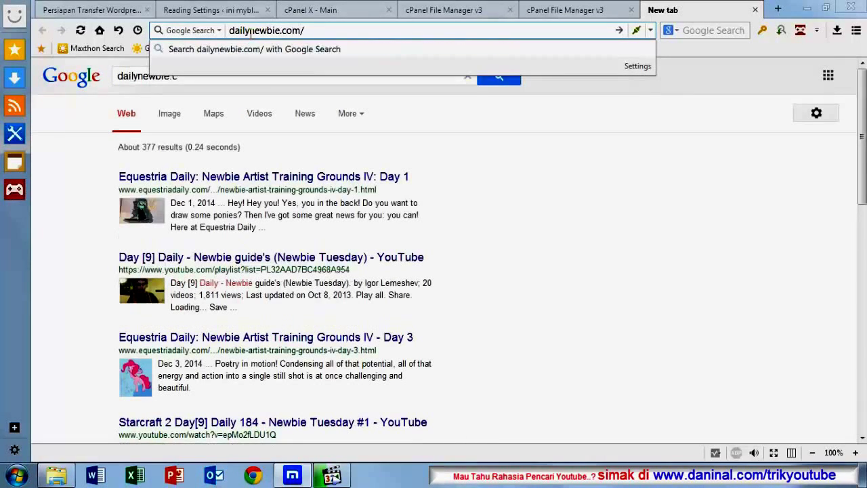
pyautogui.write('my')
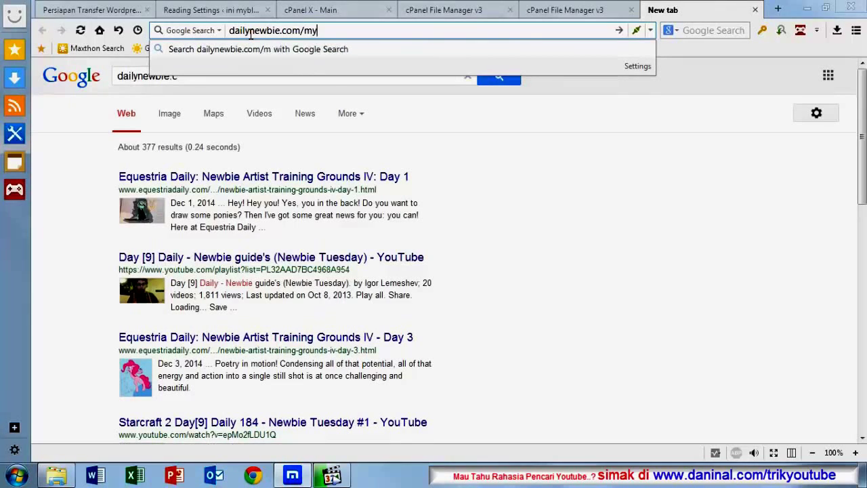
pyautogui.write('blo')
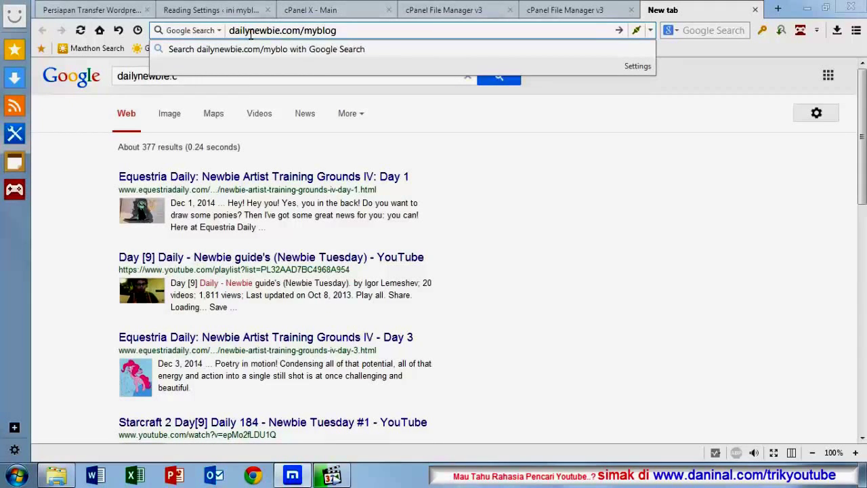
pyautogui.write('g')
pyautogui.press('Return')
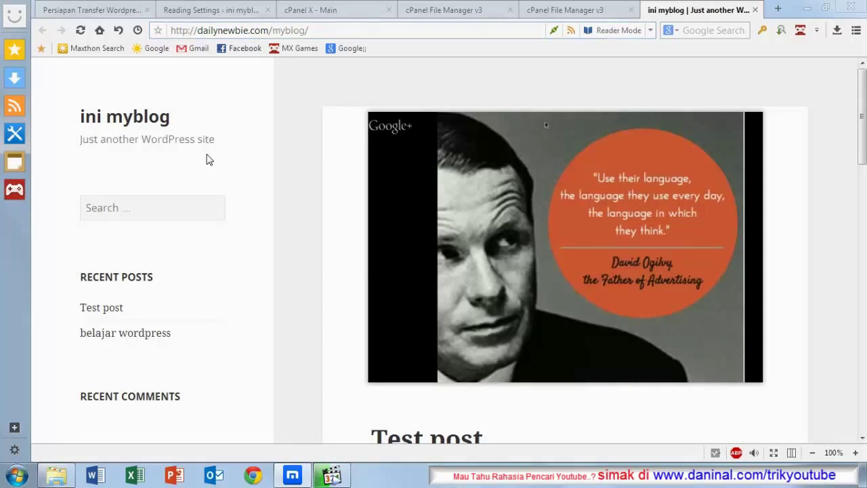
# Step: Scroll through the live blog to check its posts and images
pyautogui.scroll(-8, 217, 183)
pyautogui.scroll(-3, 227, 224)
pyautogui.scroll(10, 248, 285)
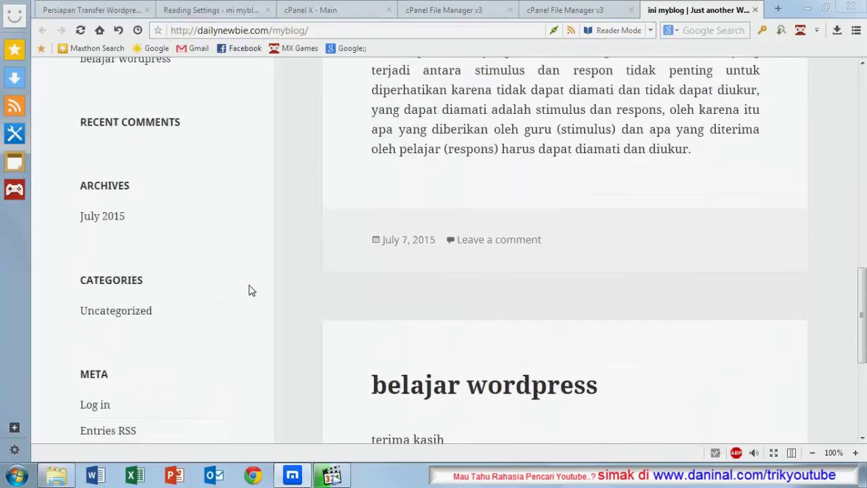
pyautogui.scroll(1, 234, 162)
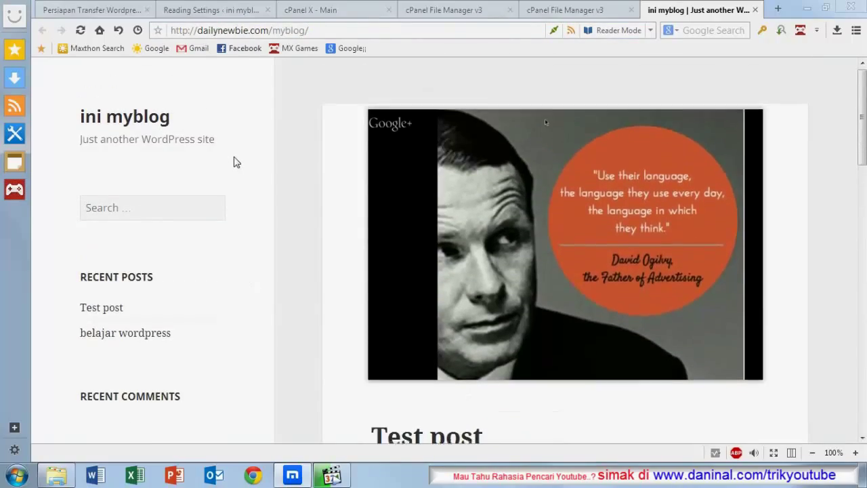
pyautogui.scroll(-6, 235, 160)
pyautogui.scroll(-5, 164, 291)
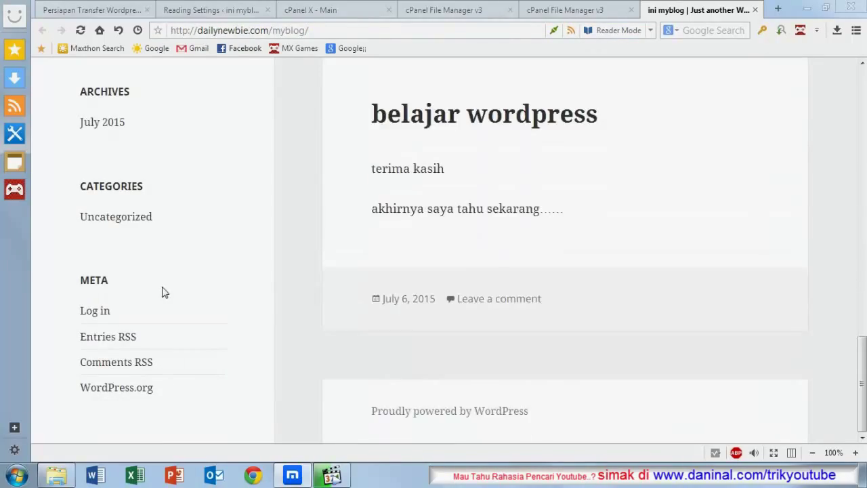
pyautogui.scroll(9, 214, 266)
pyautogui.scroll(3, 345, 207)
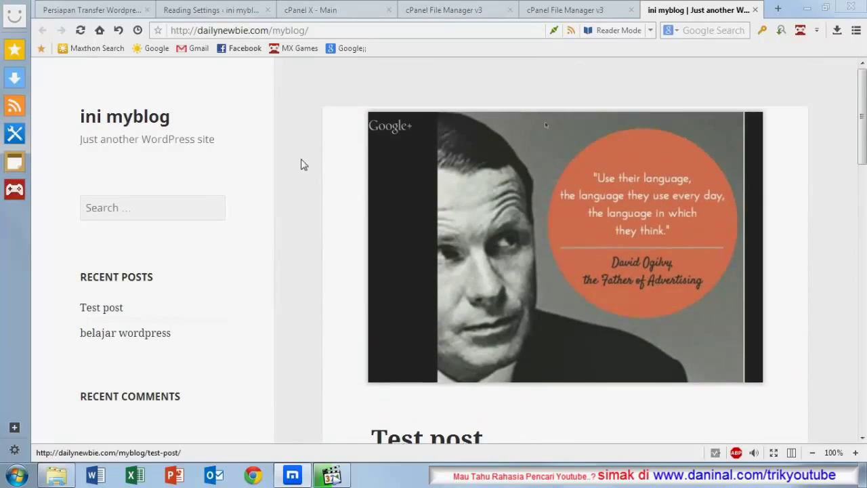
pyautogui.scroll(-2, 256, 131)
pyautogui.scroll(-5, 258, 133)
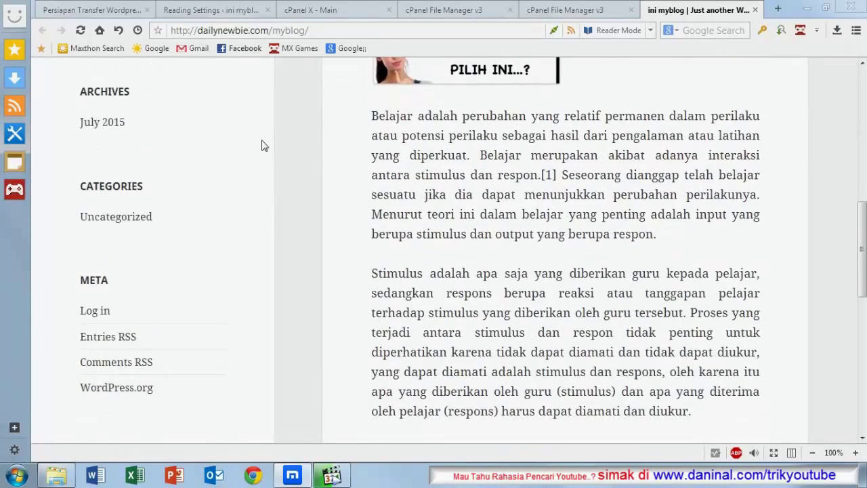
pyautogui.scroll(-4, 264, 145)
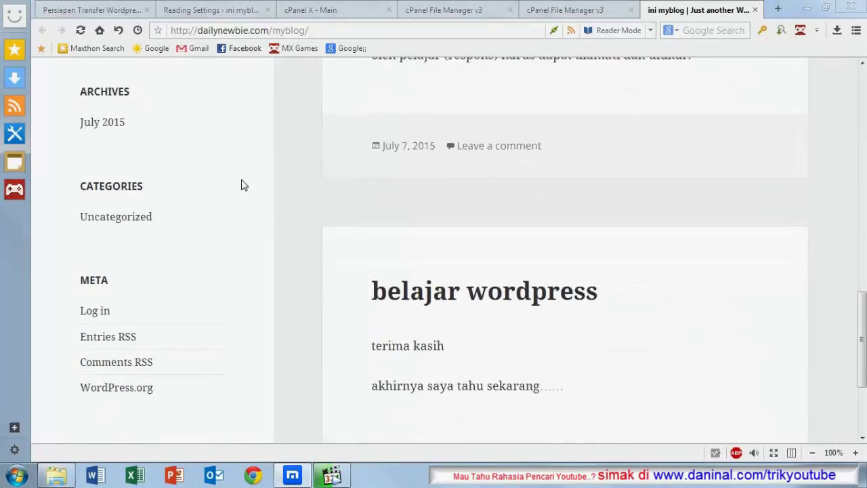
pyautogui.scroll(6, 241, 183)
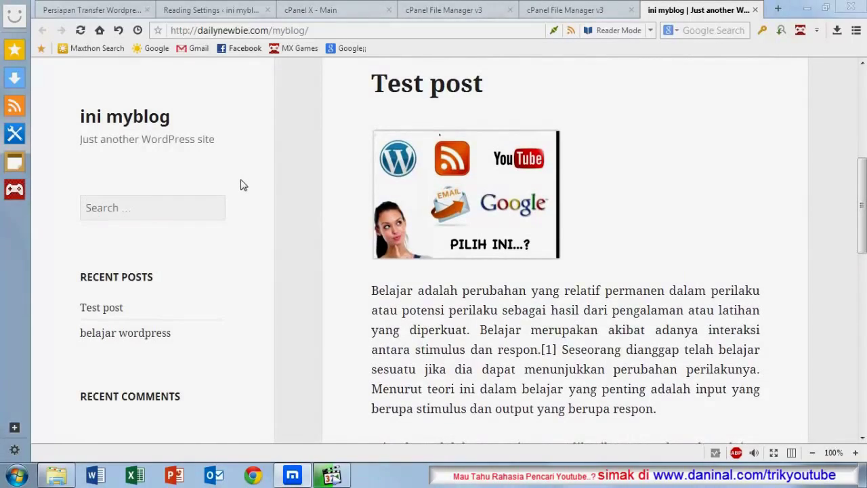
pyautogui.scroll(-4, 243, 185)
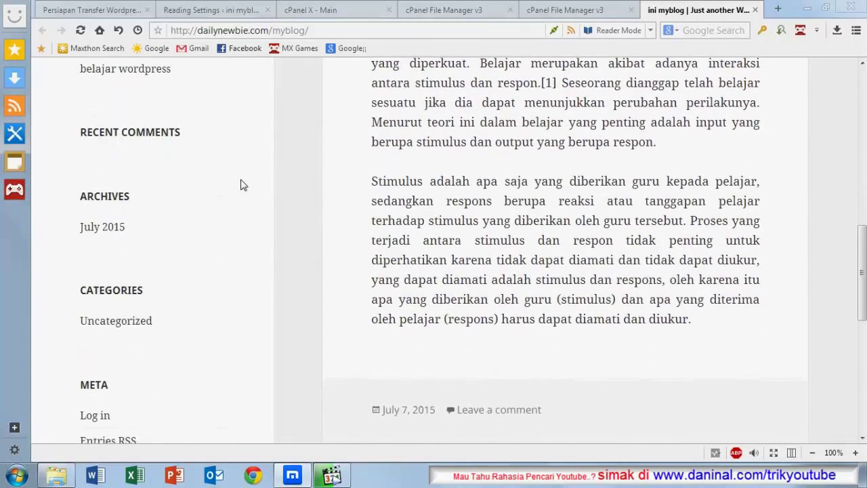
pyautogui.scroll(3, 244, 184)
pyautogui.scroll(3, 243, 184)
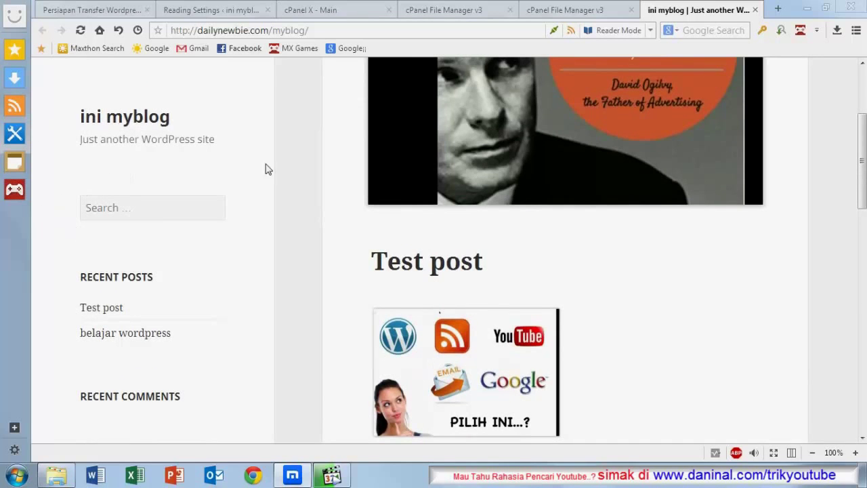
pyautogui.scroll(-3, 195, 168)
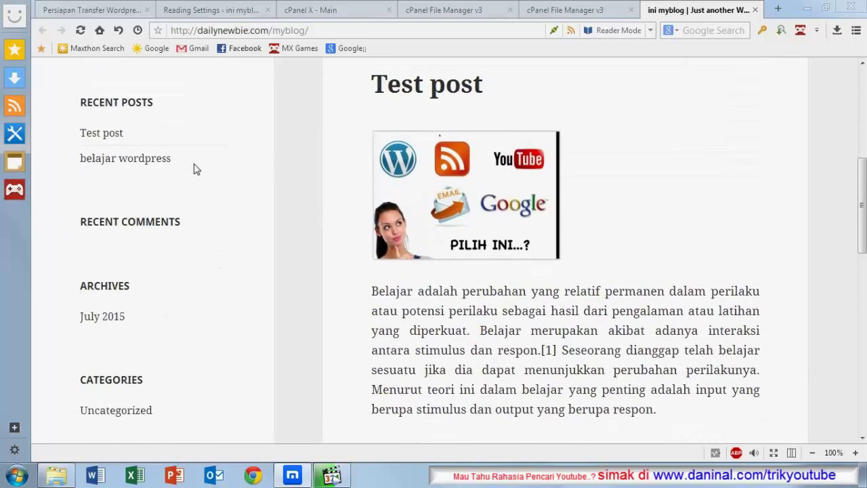
pyautogui.scroll(-3, 195, 168)
pyautogui.scroll(4, 196, 172)
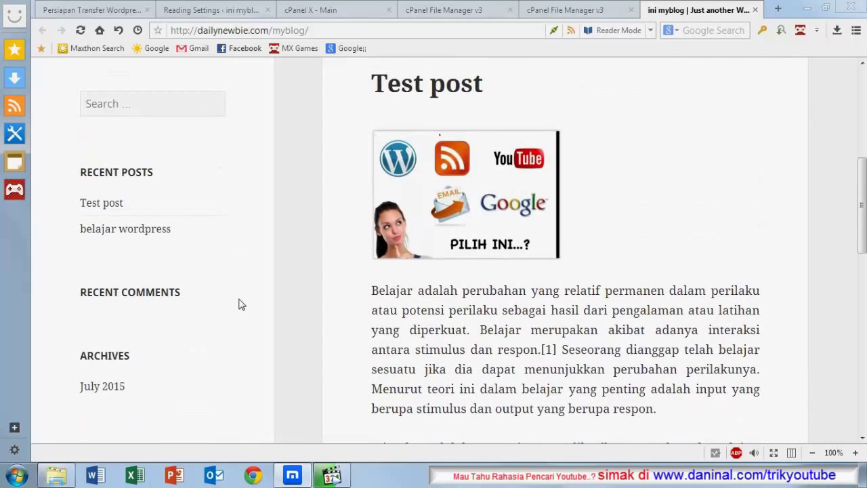
pyautogui.scroll(5, 241, 304)
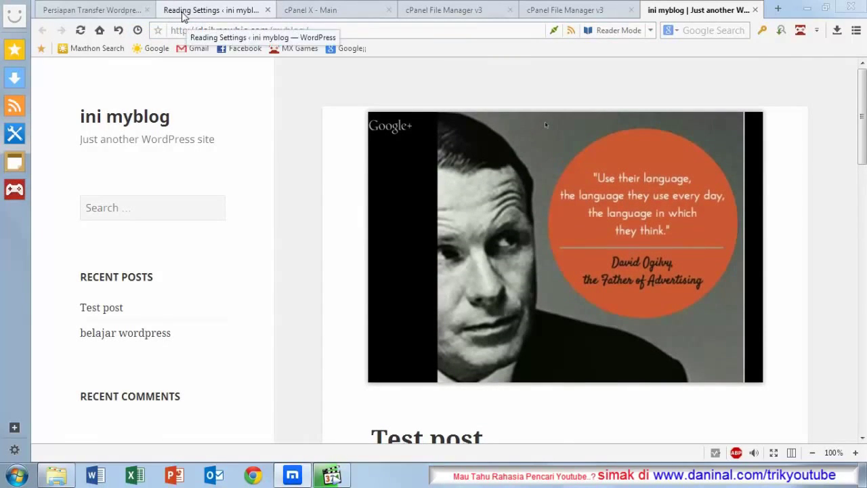
# Step: Return to the local Reading Settings, show the Robots.txt Content, and point out the localhost address
pyautogui.click(111, 14)
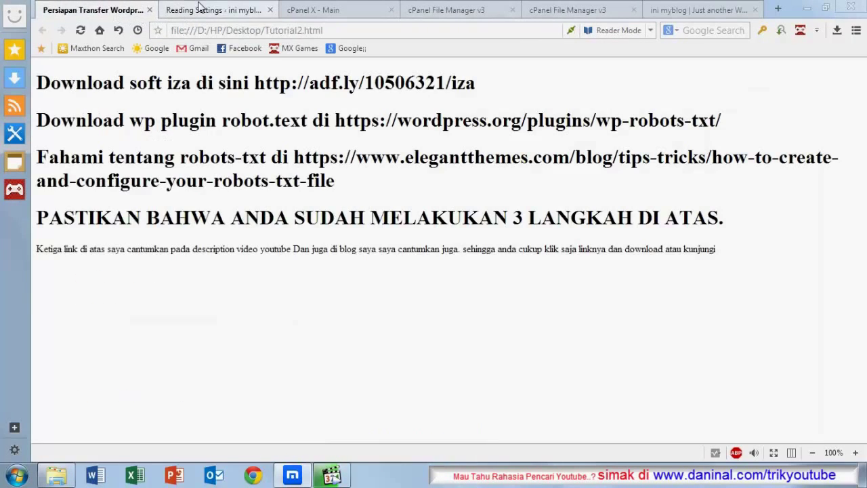
pyautogui.click(215, 10)
pyautogui.scroll(-4, 120, 143)
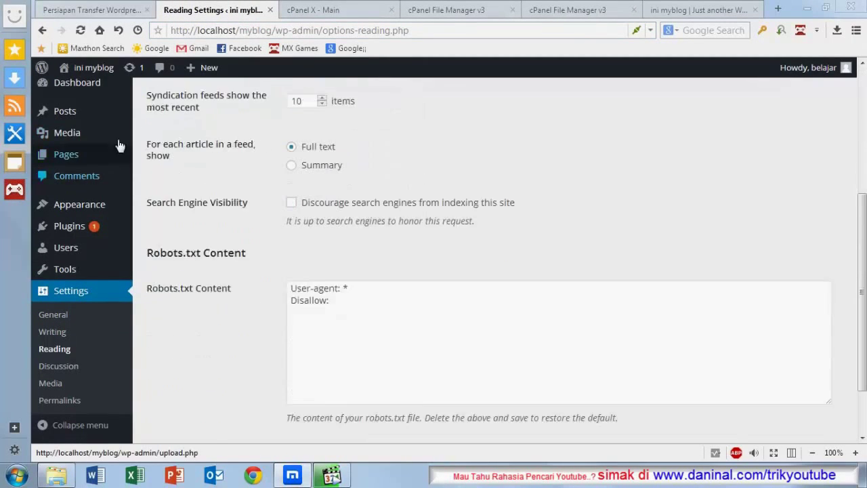
pyautogui.click(210, 32)
pyautogui.click(234, 32)
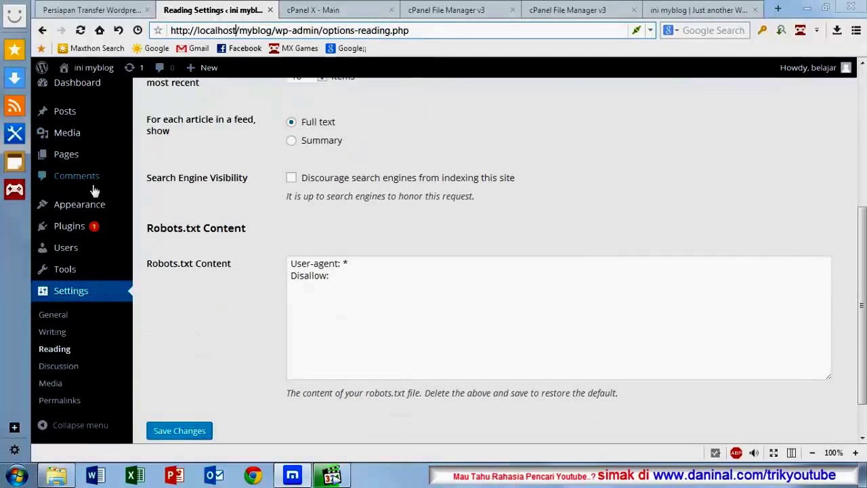
# Step: Review the local blog's front page, then highlight the live blog's dailynewbie.com/myblog address
pyautogui.click(76, 70)
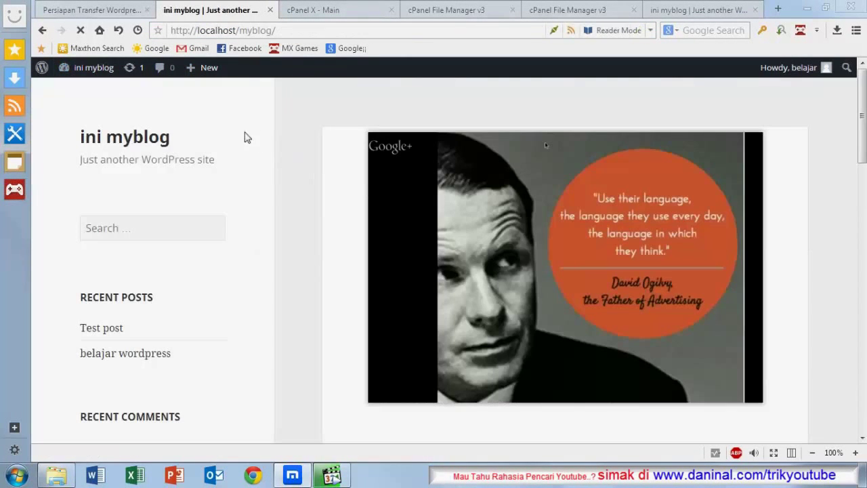
pyautogui.scroll(-10, 208, 196)
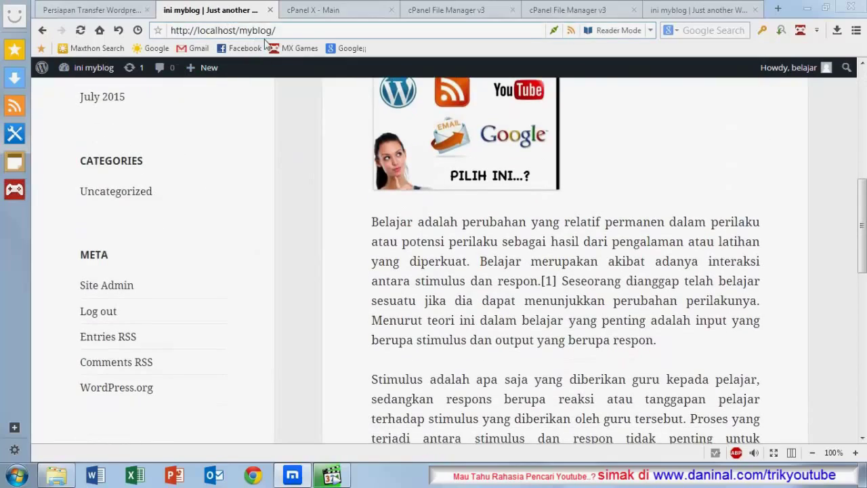
pyautogui.scroll(-4, 137, 260)
pyautogui.scroll(-3, 103, 305)
pyautogui.scroll(9, 151, 261)
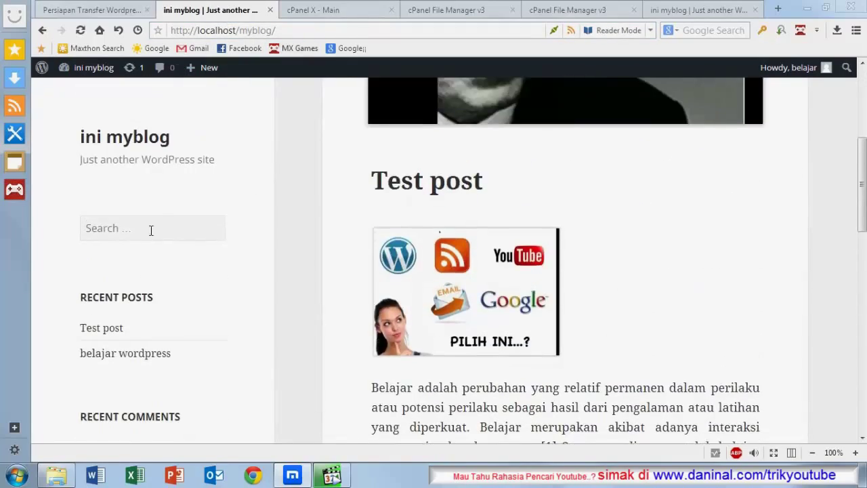
pyautogui.scroll(2, 219, 116)
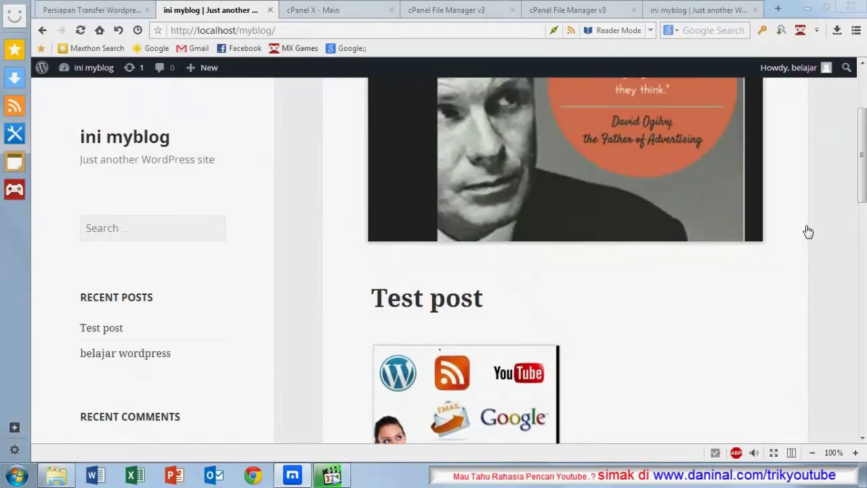
pyautogui.scroll(3, 375, 113)
pyautogui.scroll(-11, 207, 237)
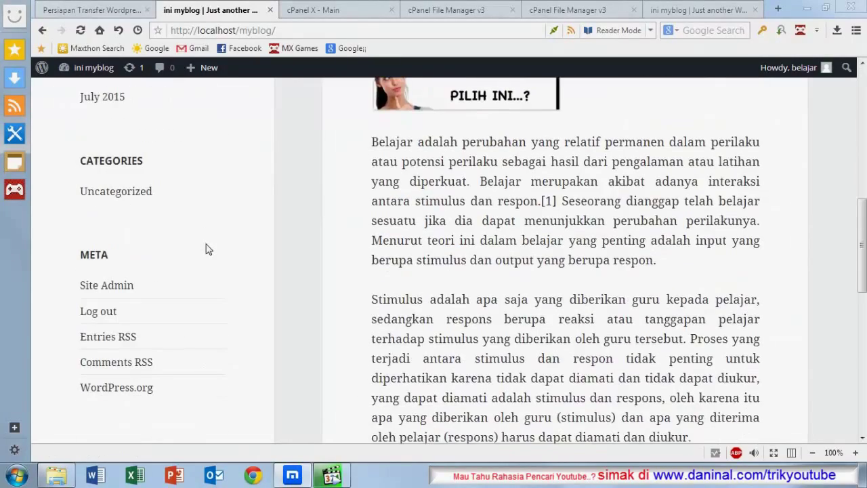
pyautogui.scroll(5, 208, 250)
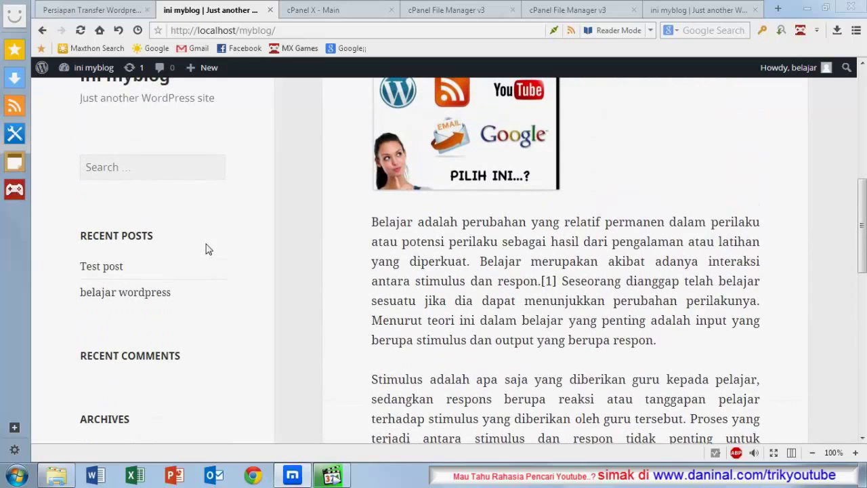
pyautogui.click(730, 8)
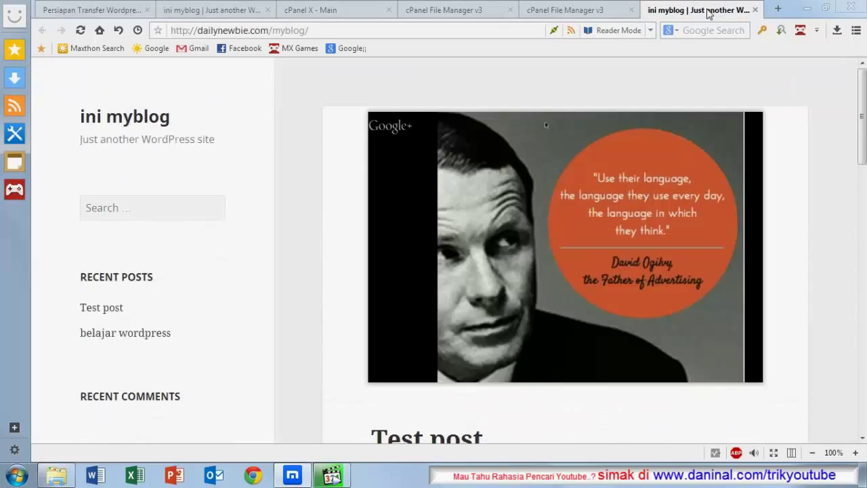
pyautogui.click(253, 33)
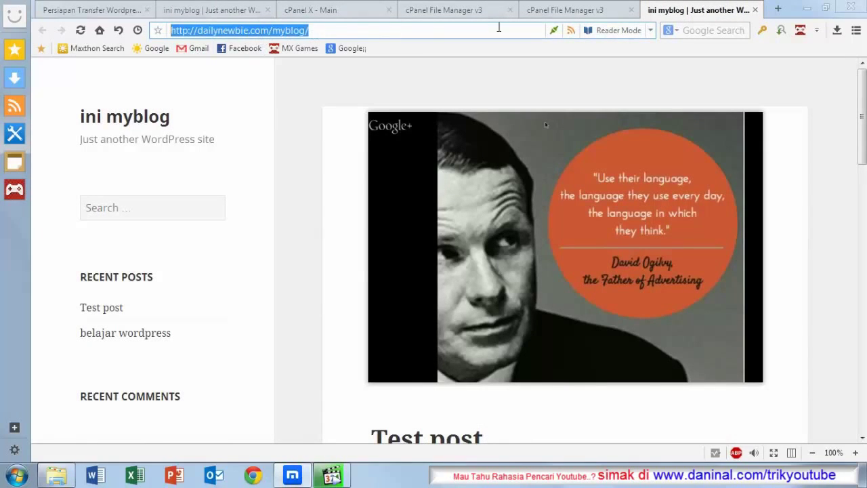
# Step: Compare the localhost/myblog copy's Test post and Ogilvy image, then return to the migrated blog
pyautogui.click(179, 11)
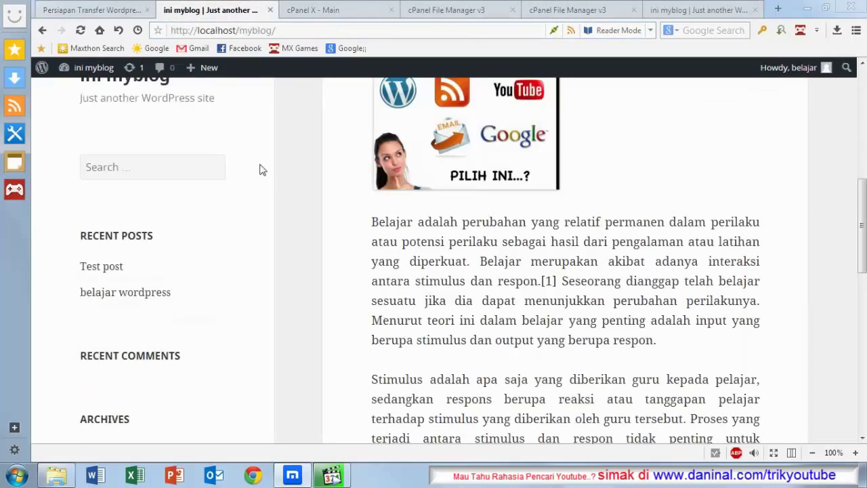
pyautogui.scroll(10, 260, 185)
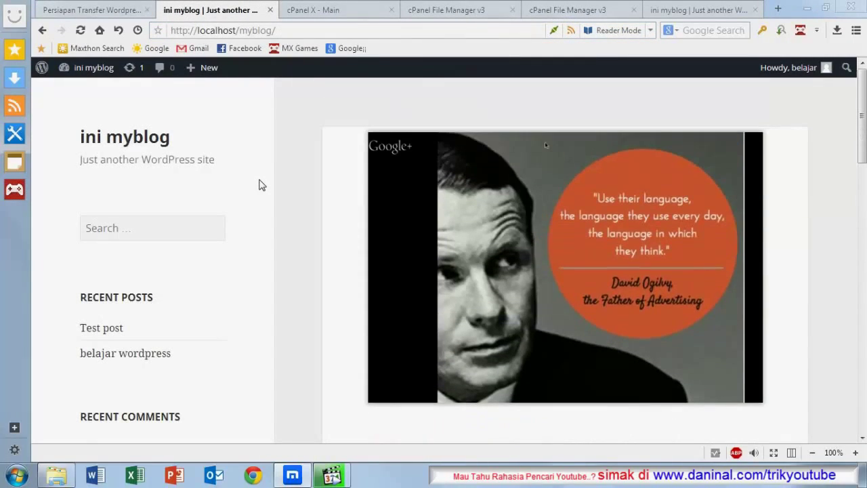
pyautogui.scroll(-9, 259, 183)
pyautogui.scroll(8, 258, 180)
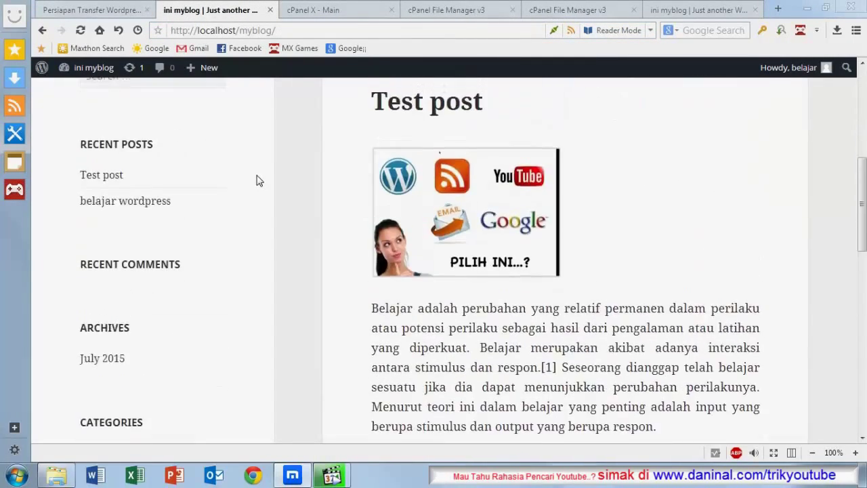
pyautogui.scroll(-8, 257, 181)
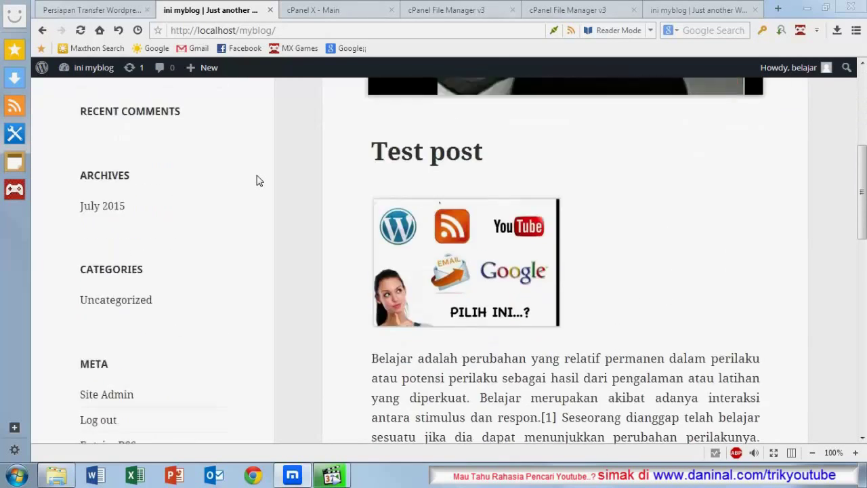
pyautogui.scroll(8, 258, 180)
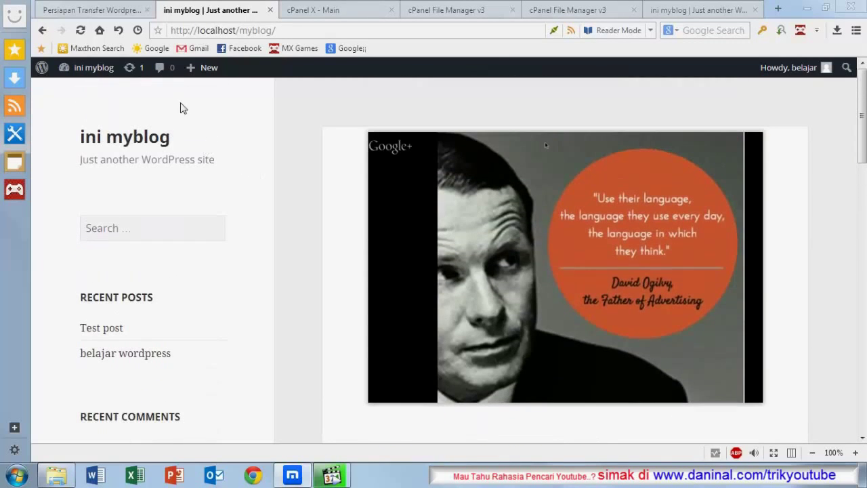
pyautogui.scroll(-5, 210, 121)
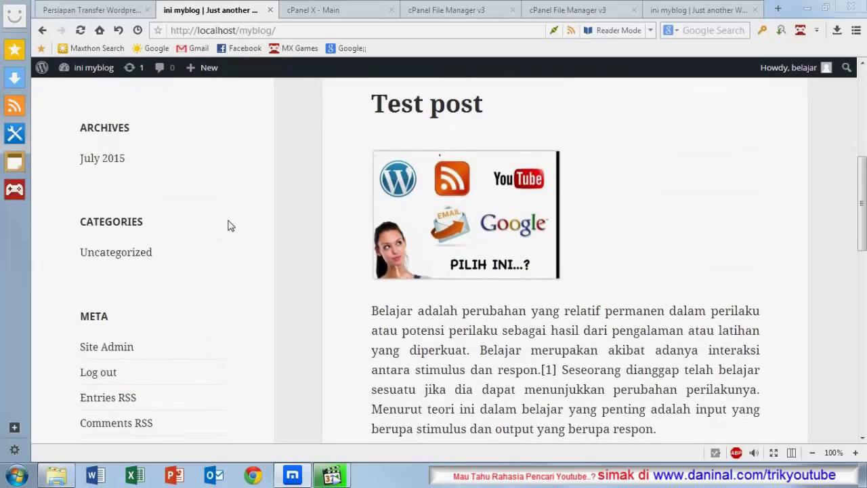
pyautogui.scroll(-5, 230, 226)
pyautogui.scroll(10, 230, 226)
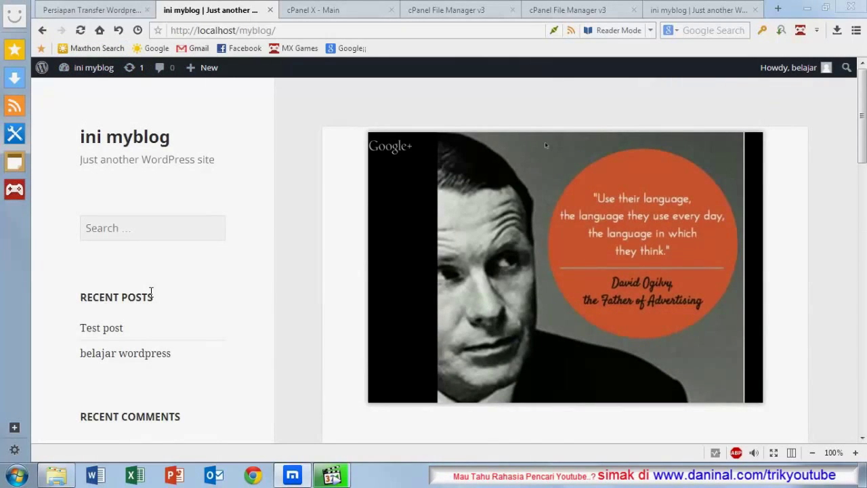
pyautogui.scroll(-3, 151, 292)
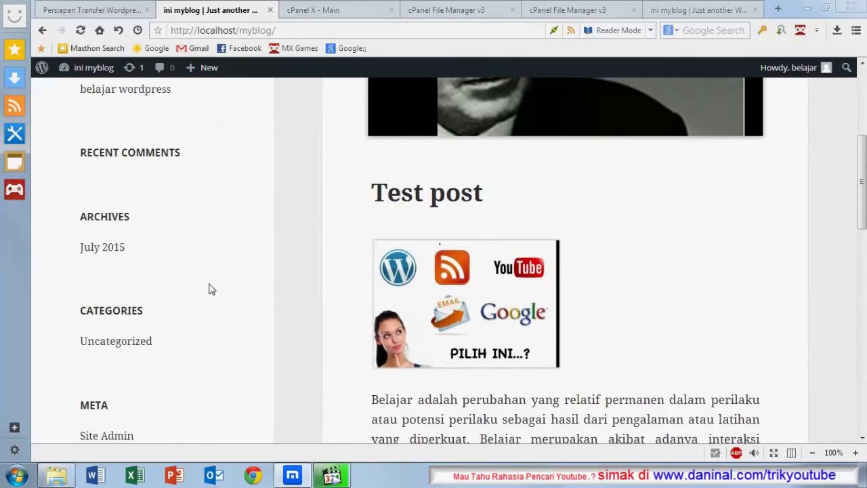
pyautogui.scroll(-3, 210, 290)
pyautogui.scroll(5, 469, 195)
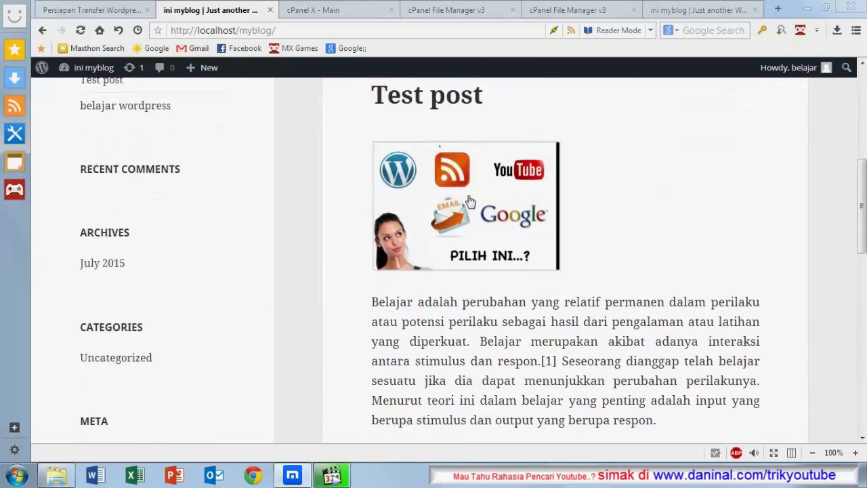
pyautogui.click(691, 15)
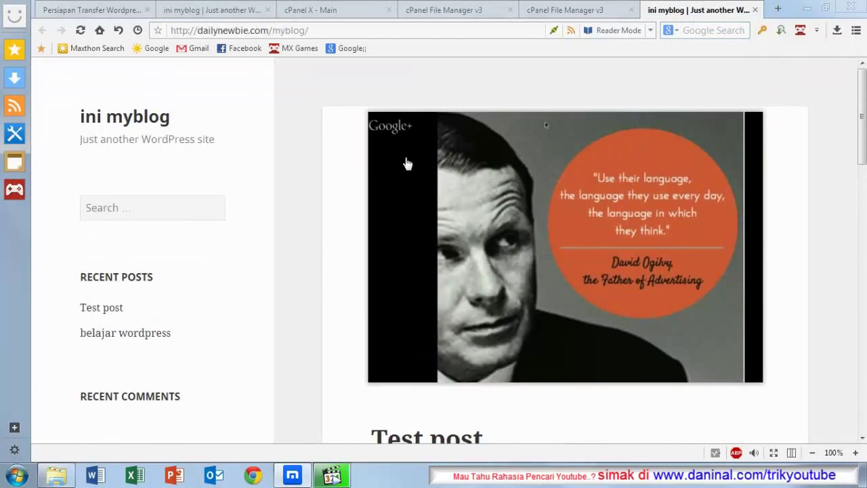
pyautogui.scroll(-1, 203, 176)
pyautogui.scroll(1, 204, 173)
pyautogui.scroll(1, 203, 173)
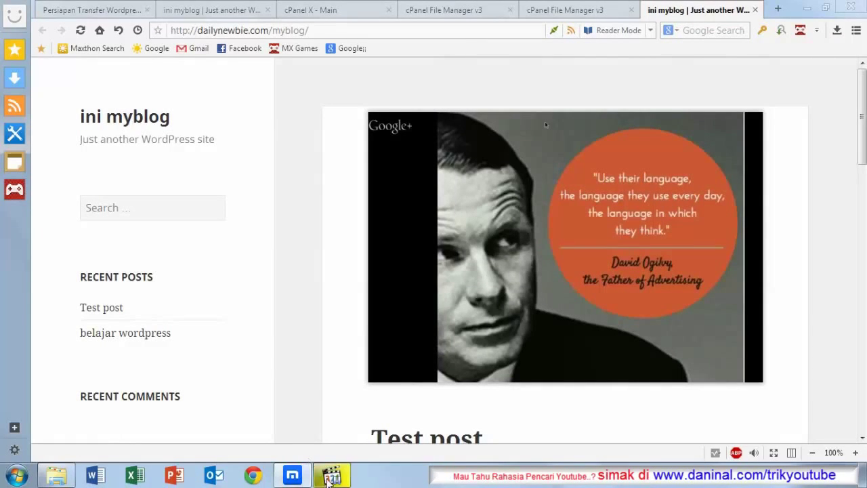
pyautogui.click(331, 475)
pyautogui.click(326, 243)
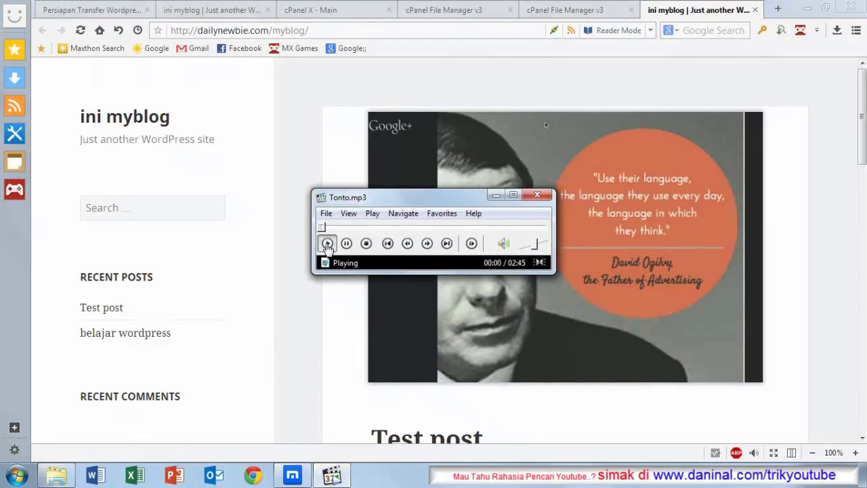
pyautogui.click(230, 328)
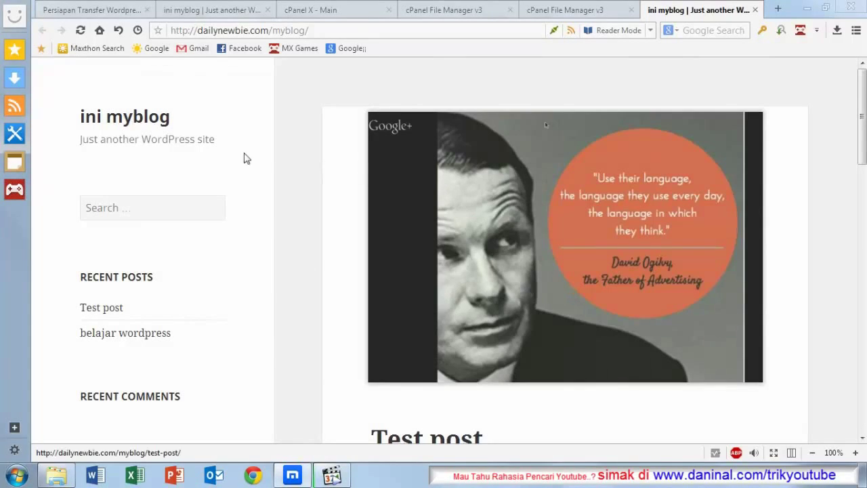
pyautogui.scroll(-4, 233, 205)
pyautogui.scroll(-1, 234, 204)
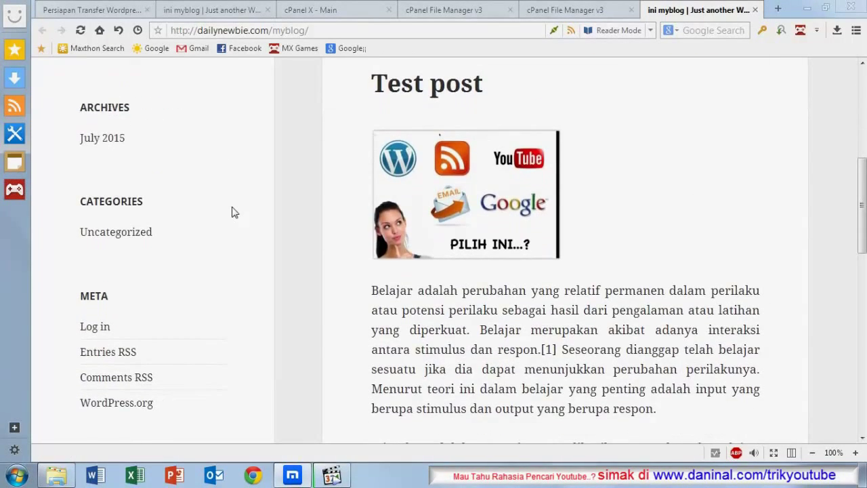
pyautogui.scroll(5, 234, 212)
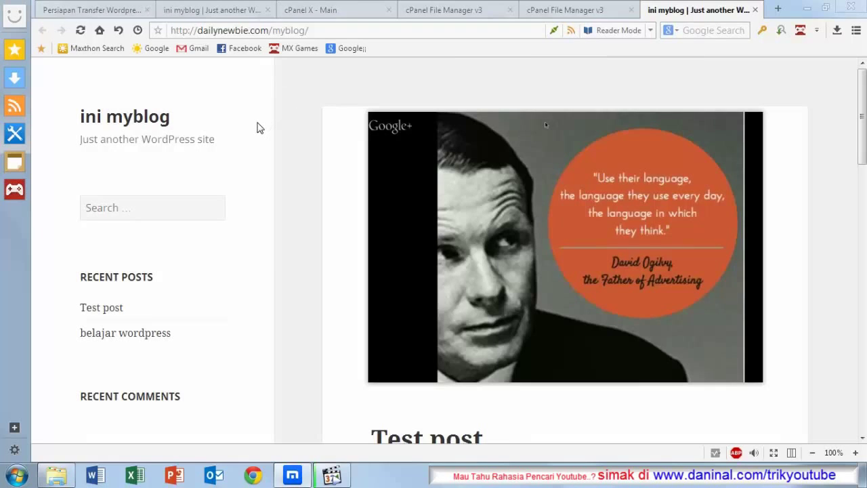
pyautogui.scroll(-4, 256, 129)
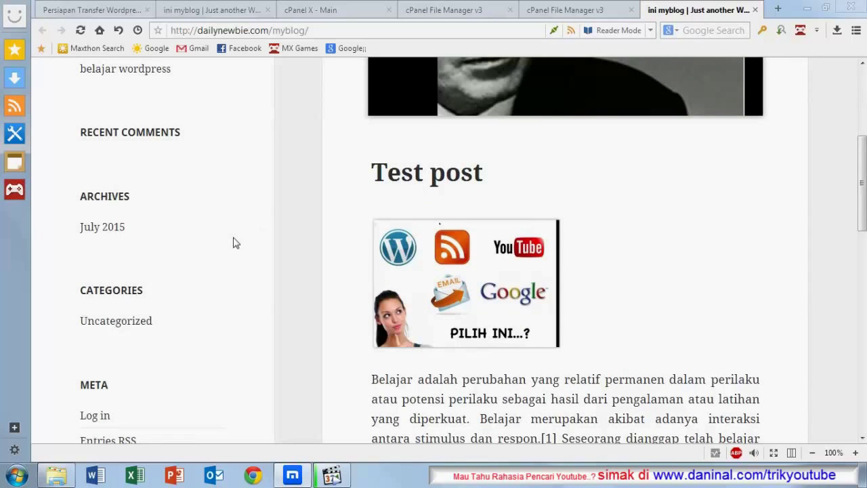
pyautogui.scroll(4, 234, 242)
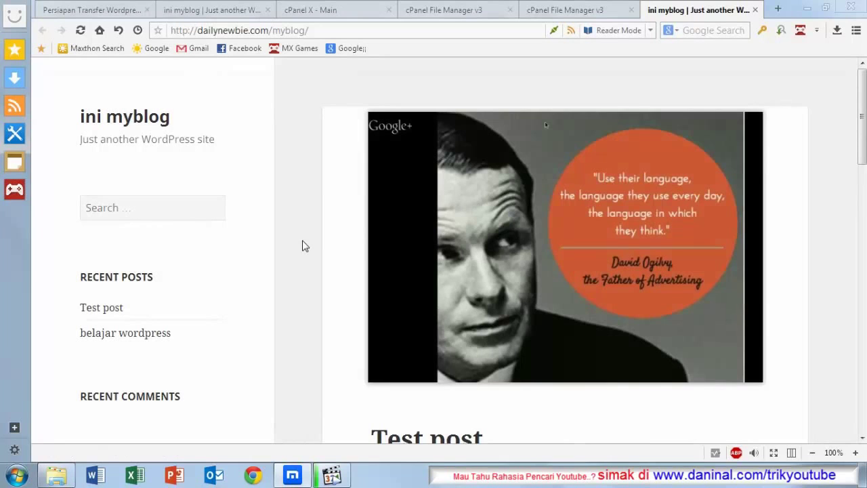
pyautogui.scroll(-3, 262, 261)
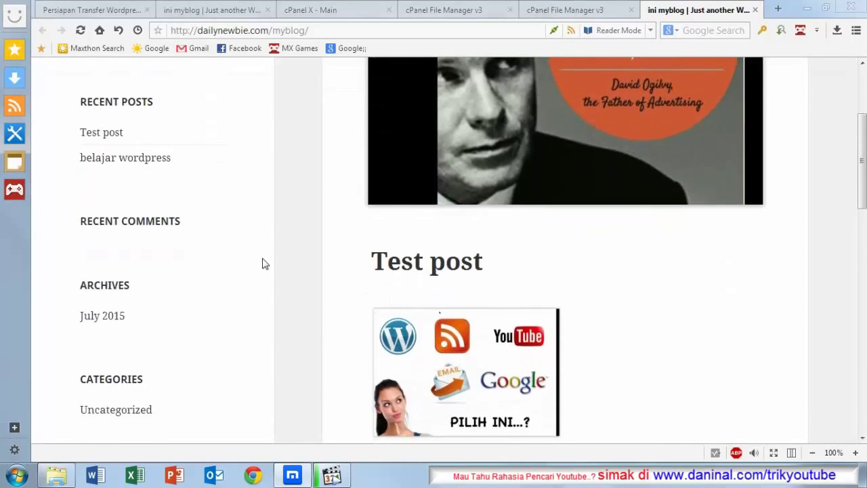
pyautogui.scroll(3, 263, 261)
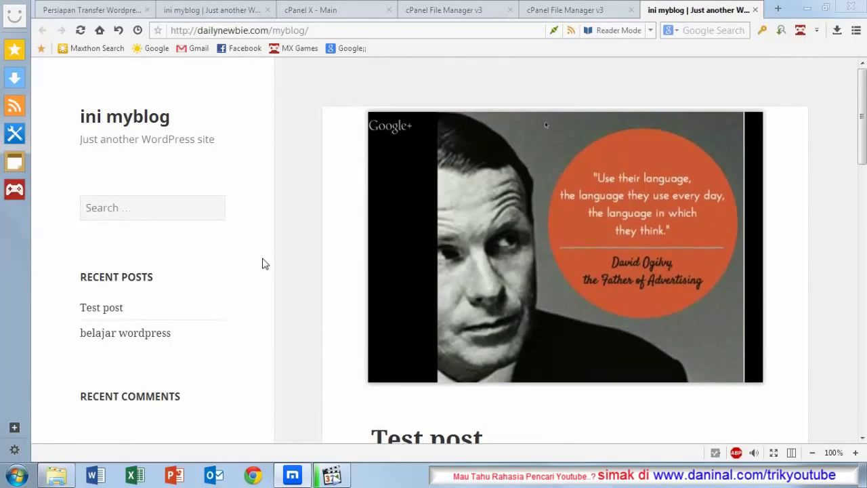
pyautogui.scroll(-1, 264, 262)
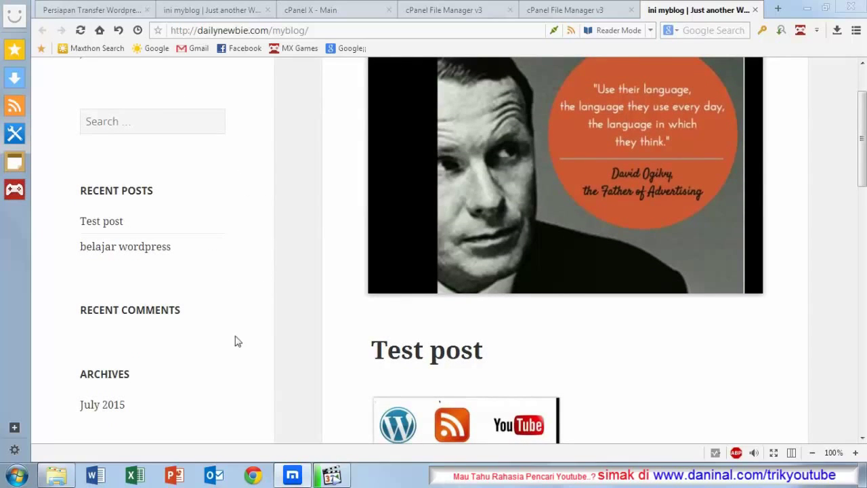
pyautogui.scroll(1, 255, 334)
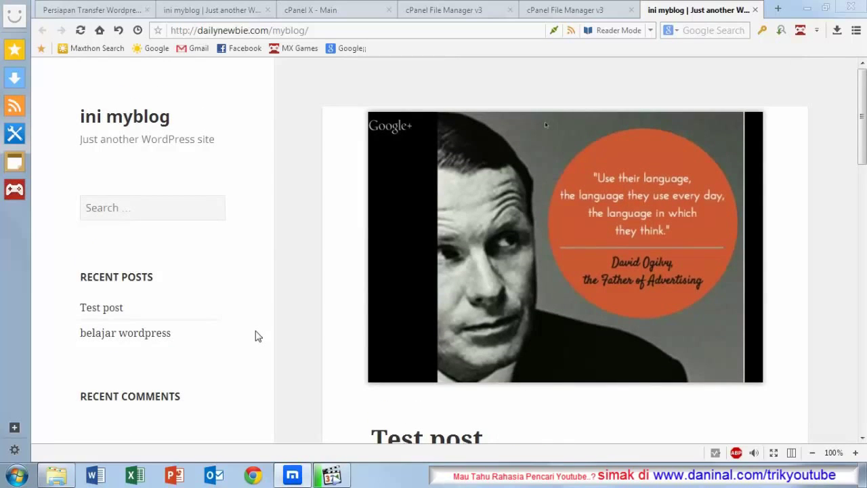
pyautogui.scroll(-2, 256, 336)
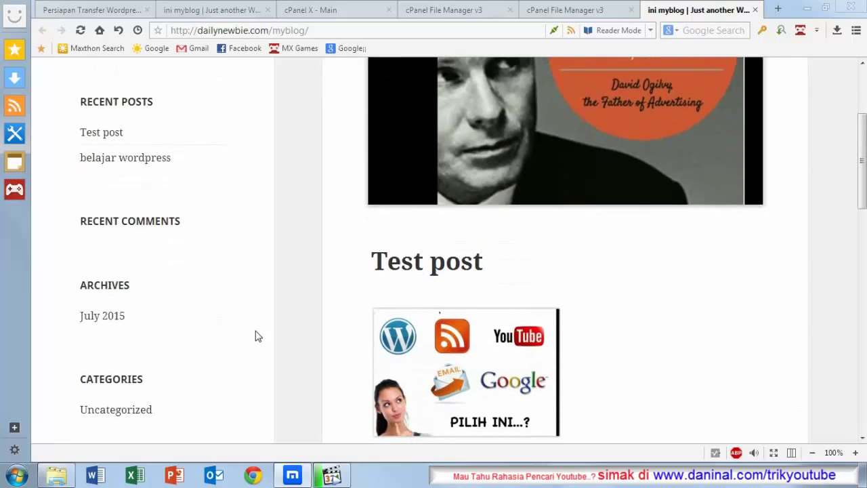
pyautogui.scroll(2, 256, 336)
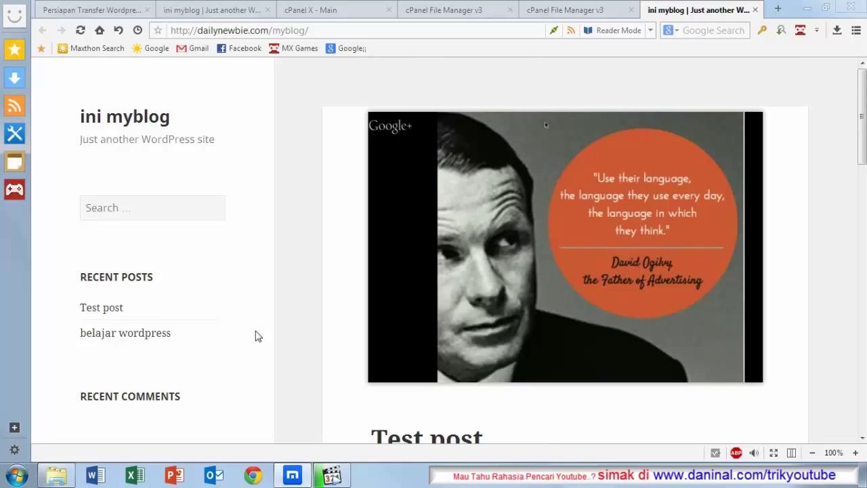
pyautogui.scroll(-2, 256, 336)
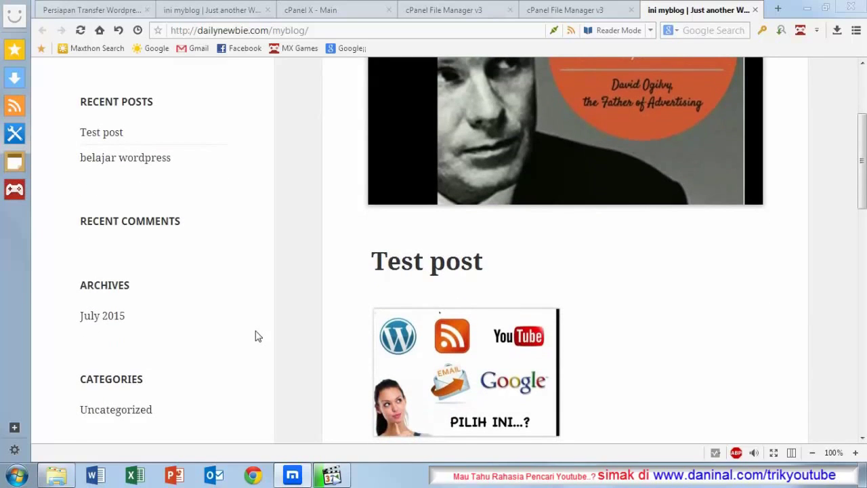
pyautogui.scroll(2, 256, 336)
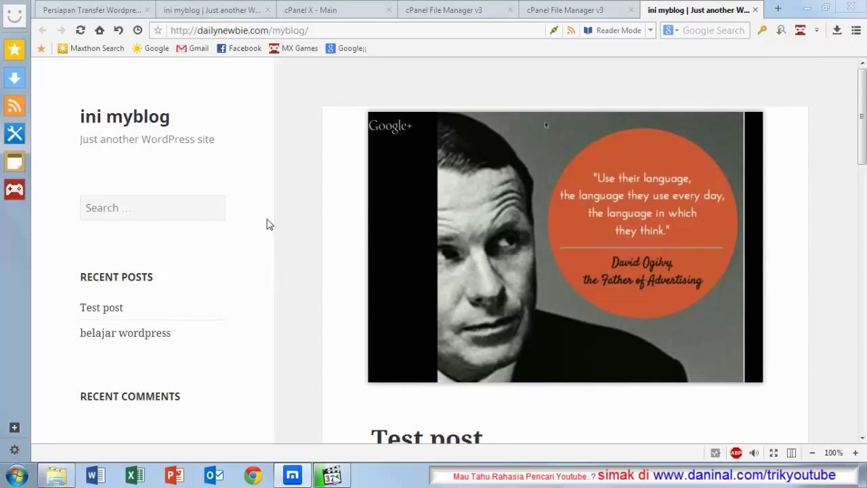
pyautogui.scroll(-1, 277, 143)
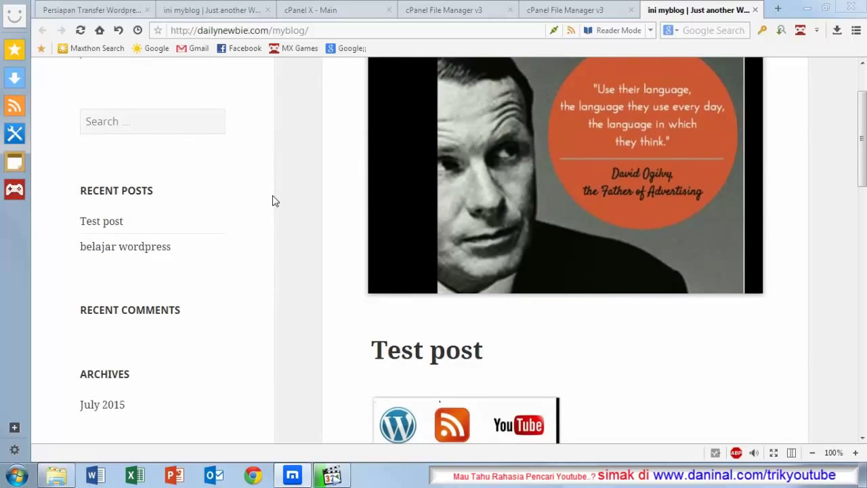
pyautogui.scroll(1, 275, 201)
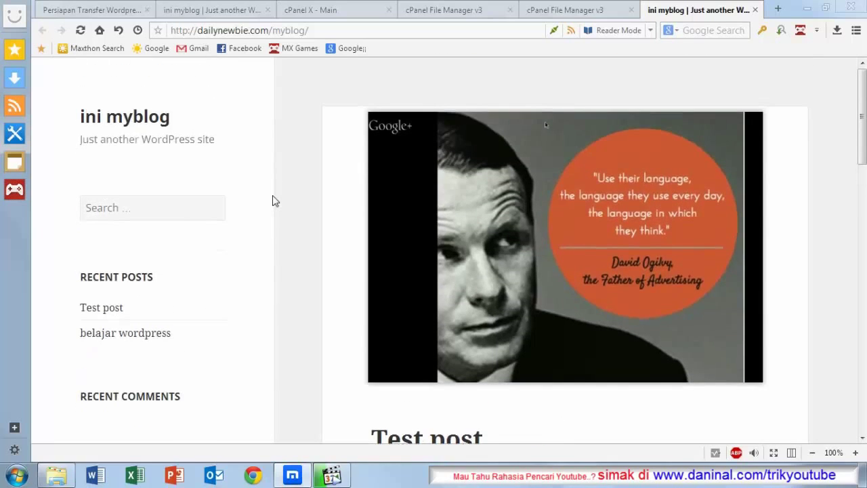
pyautogui.scroll(-3, 275, 201)
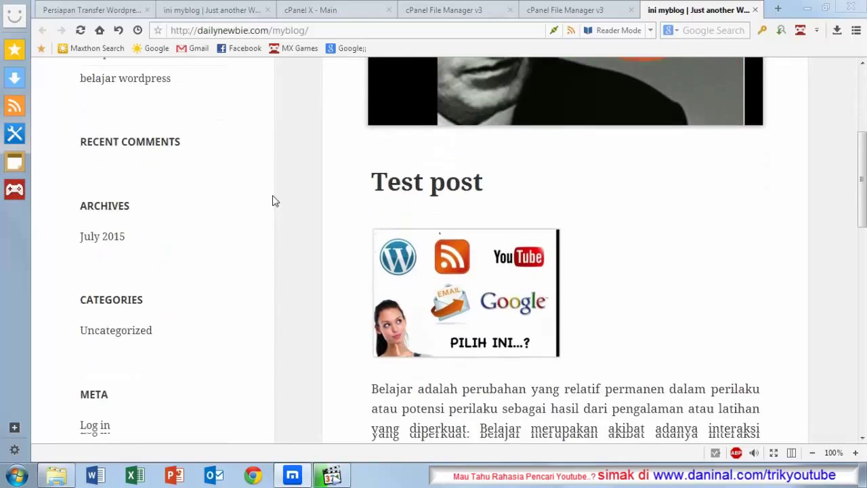
pyautogui.scroll(3, 275, 201)
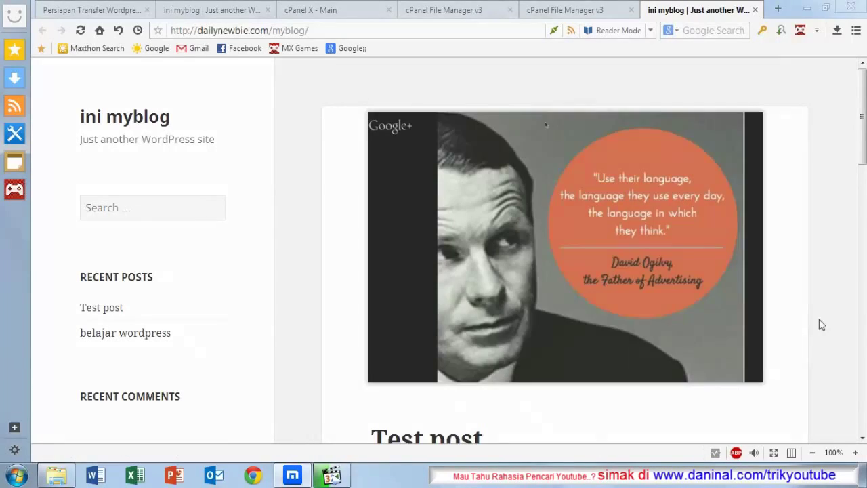
pyautogui.scroll(-1, 819, 325)
pyautogui.scroll(1, 818, 326)
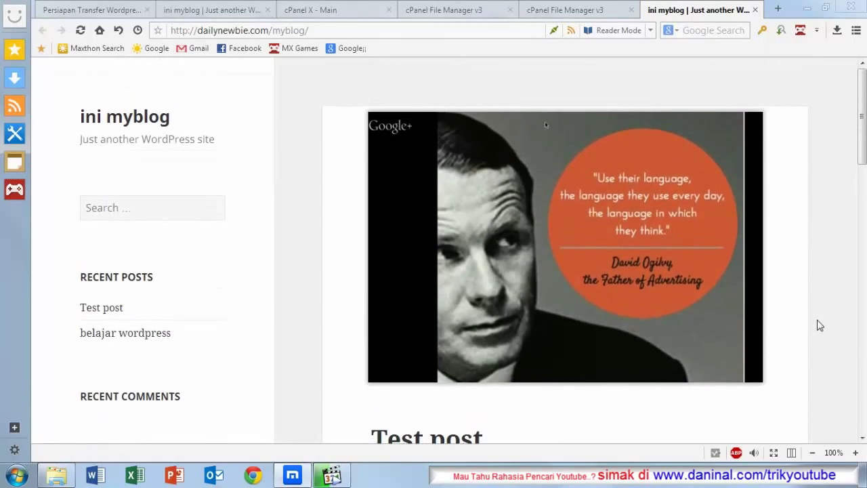